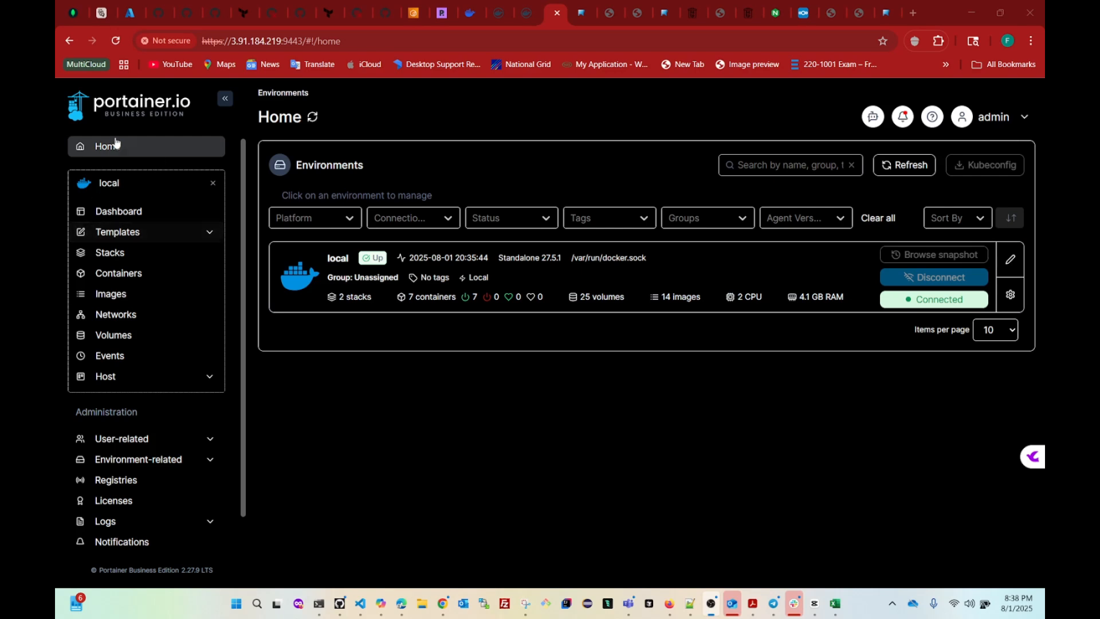
- View the application and custom template pages of the local environment, ending on the application templates list
click(126, 238)
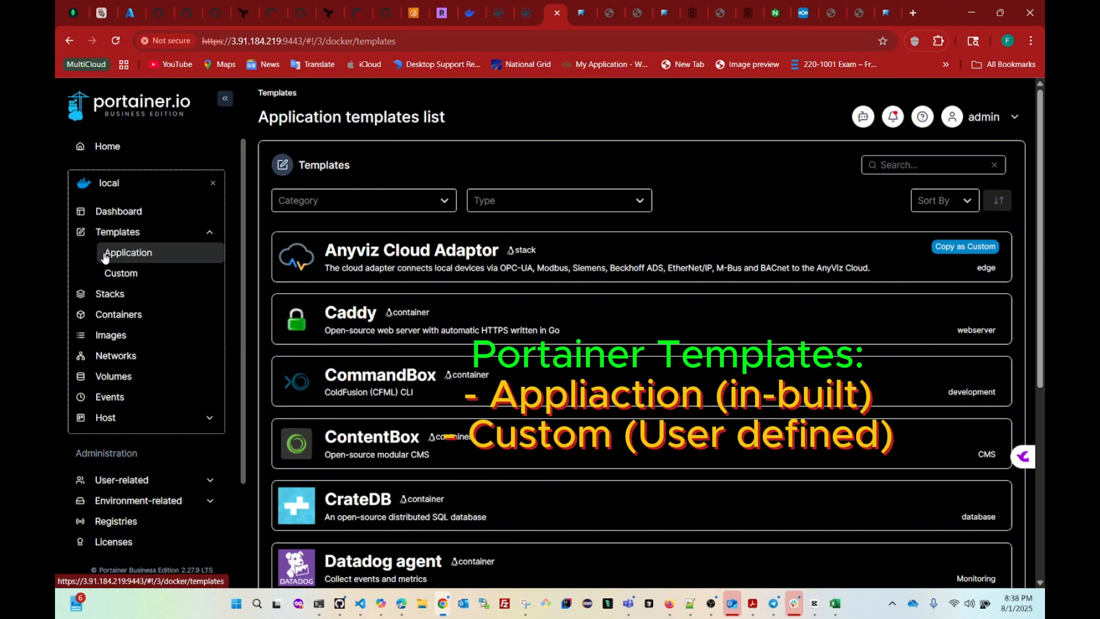
click(116, 274)
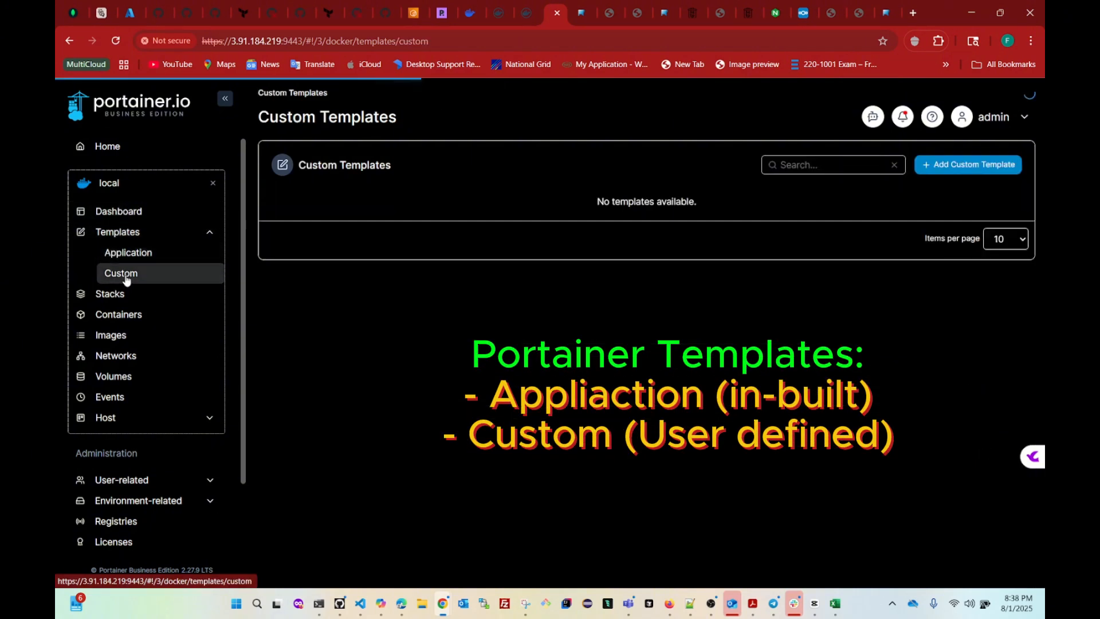
click(117, 257)
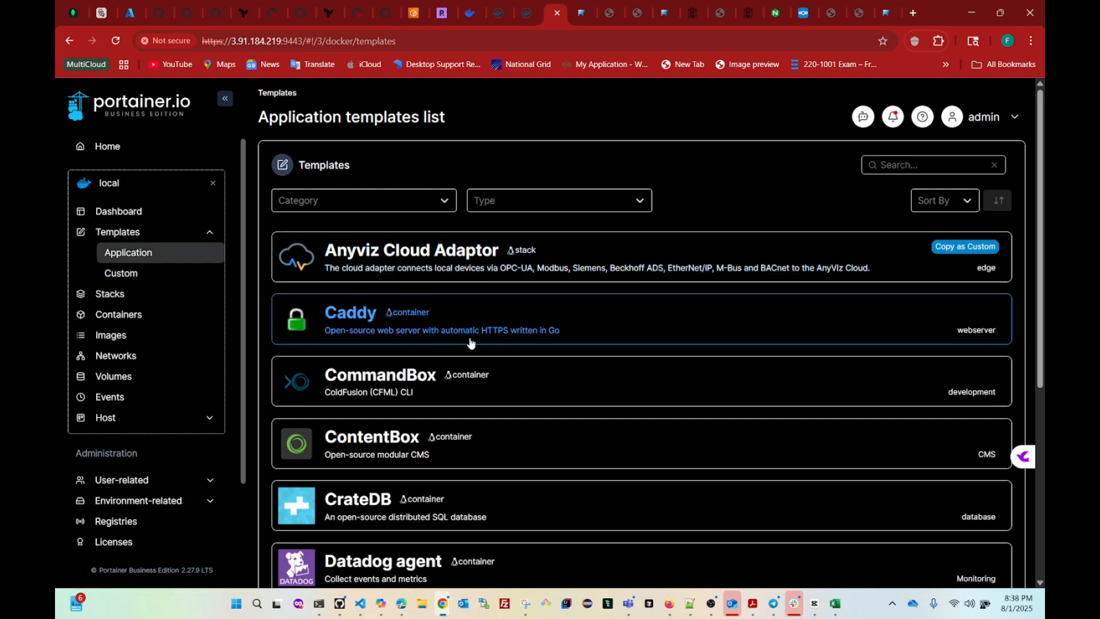
- Page through the application templates list from the first page to page 5
scroll(470, 343, down, 5)
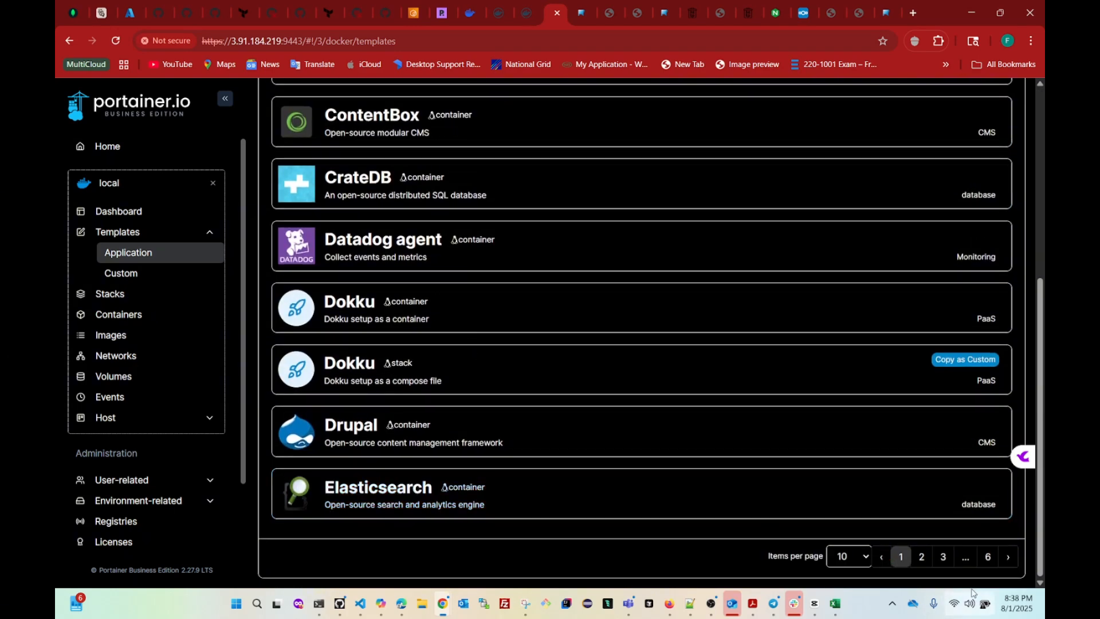
click(855, 567)
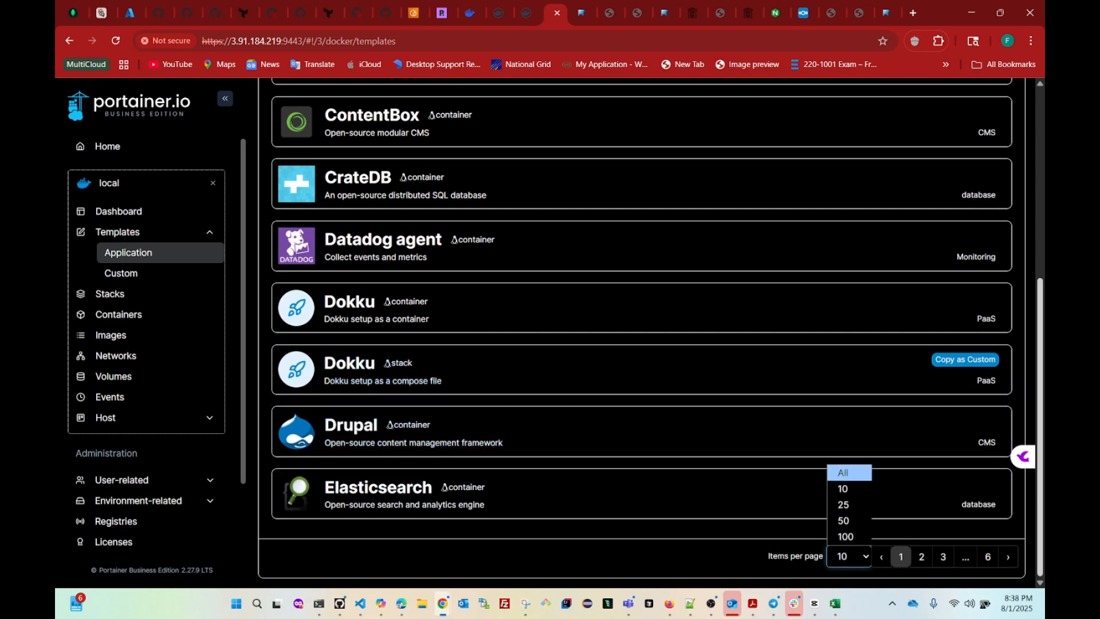
click(1007, 561)
click(1007, 561)
click(1008, 561)
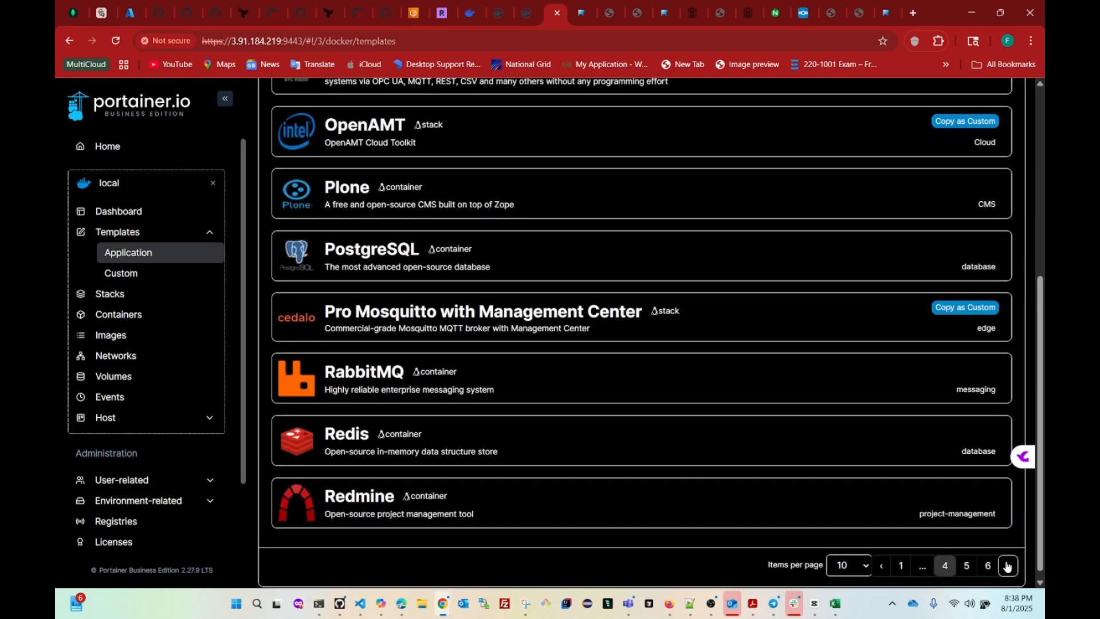
click(1008, 562)
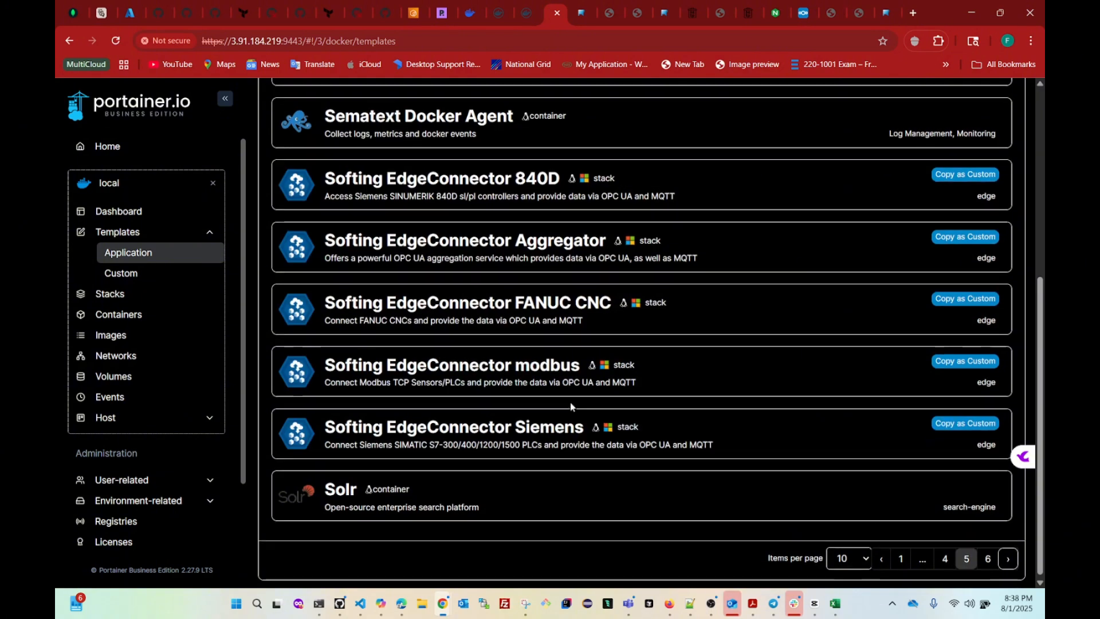
- Look through the application templates on page 5, from Registry down to Solr
scroll(563, 412, up, 5)
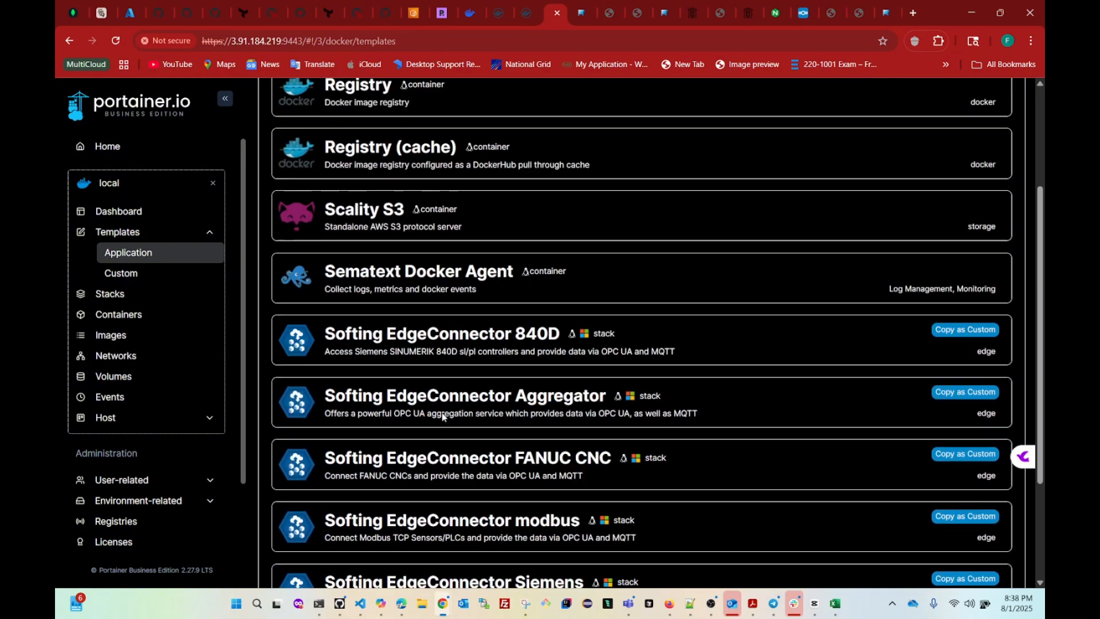
scroll(447, 421, down, 6)
scroll(451, 443, up, 5)
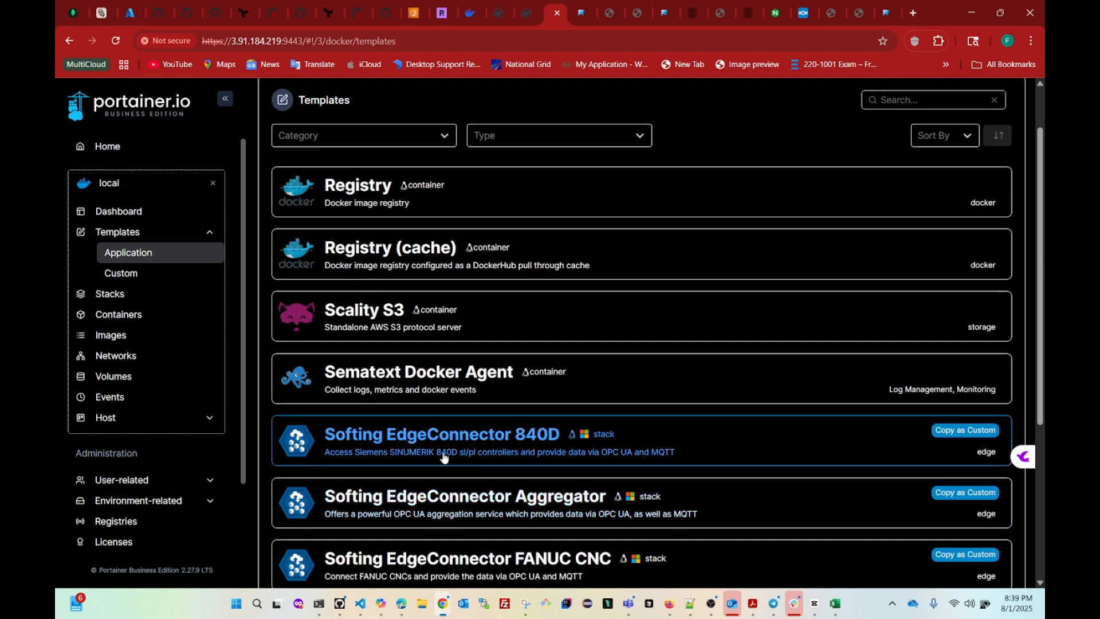
scroll(547, 491, down, 5)
scroll(548, 491, up, 5)
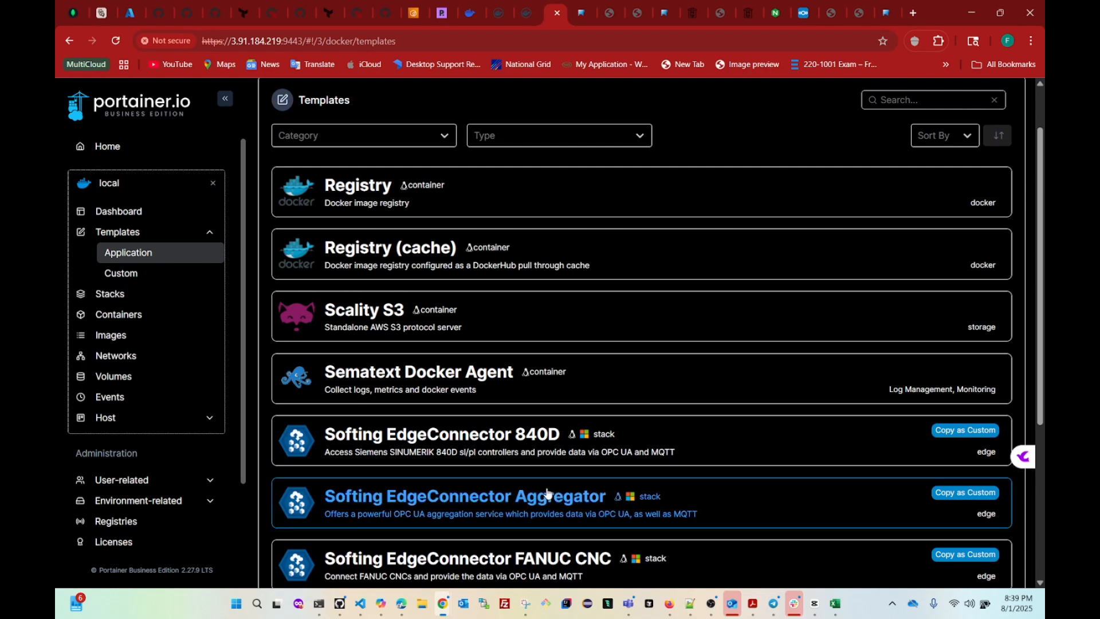
scroll(961, 542, down, 5)
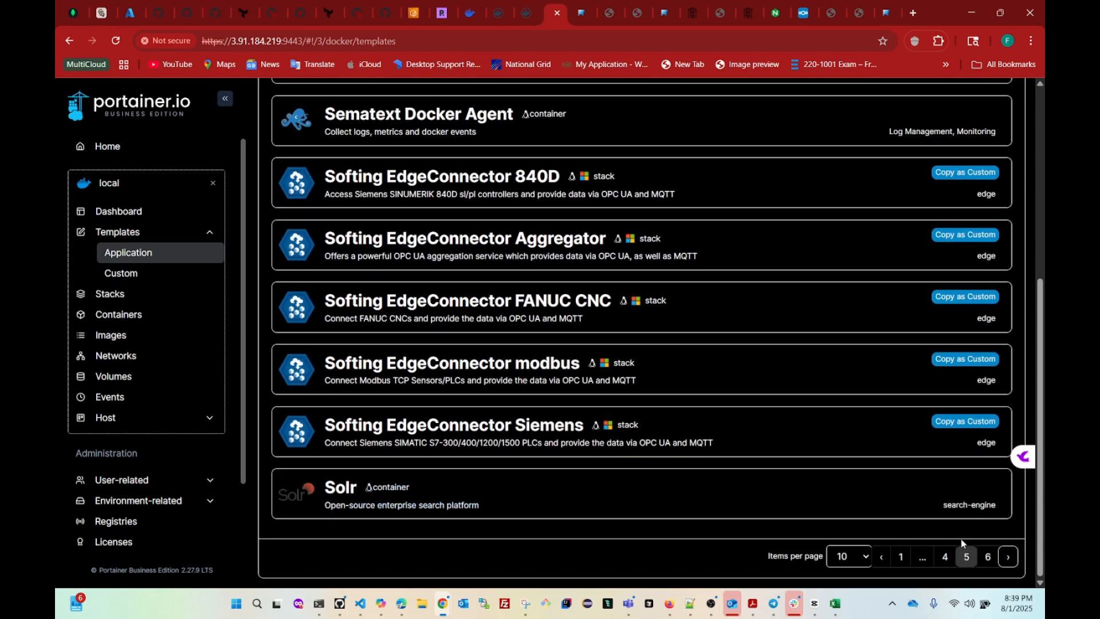
- Go back to page 1 of the application templates and look through its entries
click(901, 556)
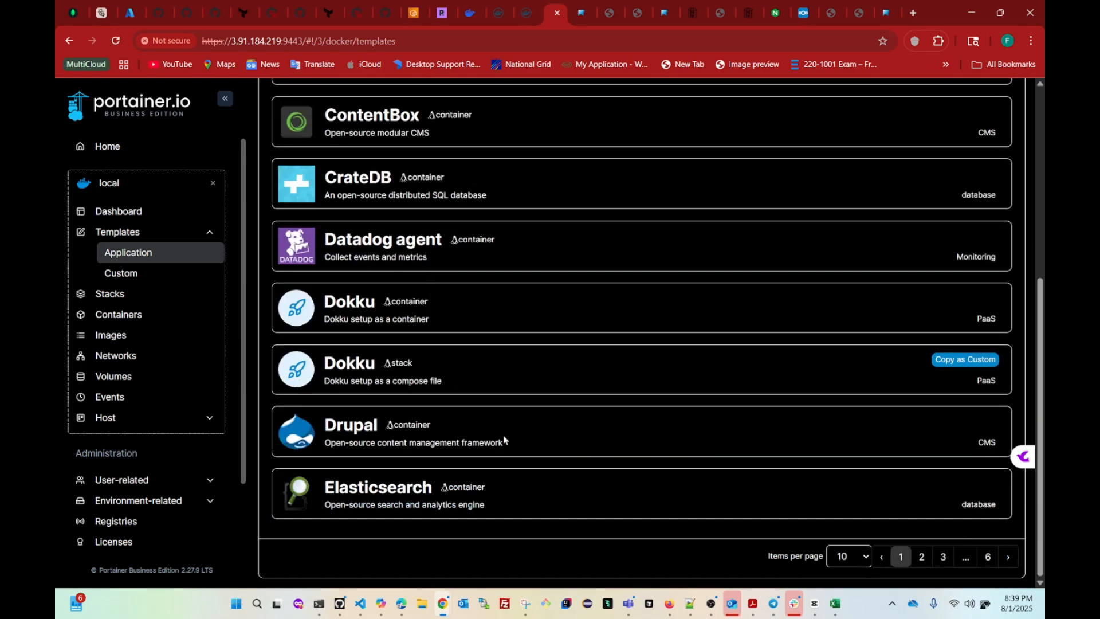
scroll(503, 435, up, 6)
scroll(405, 330, down, 1)
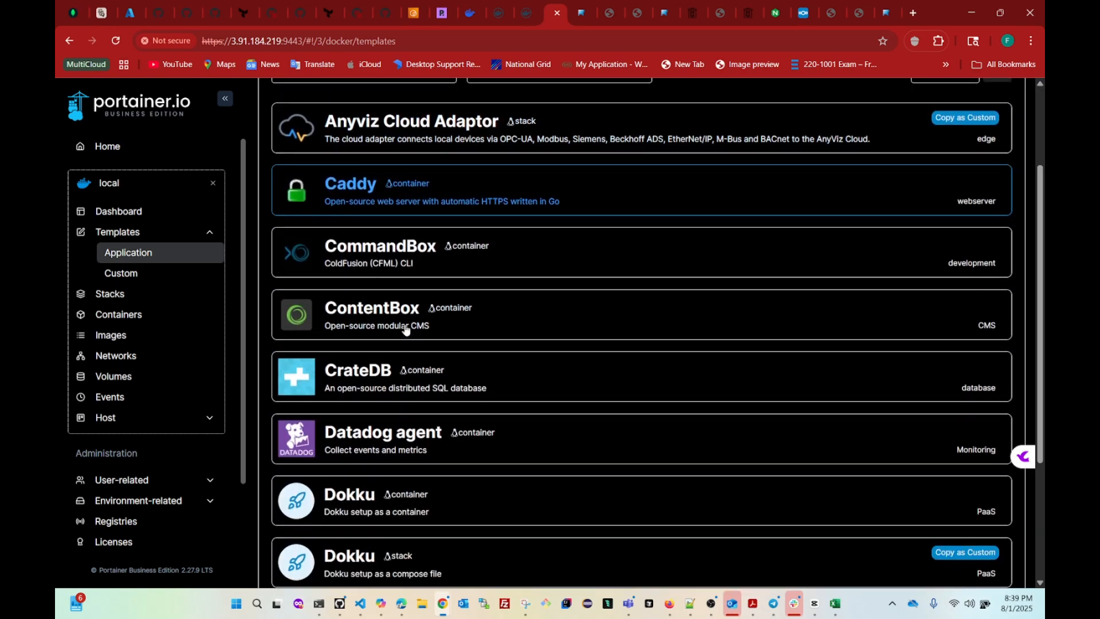
scroll(344, 324, down, 1)
scroll(459, 338, down, 2)
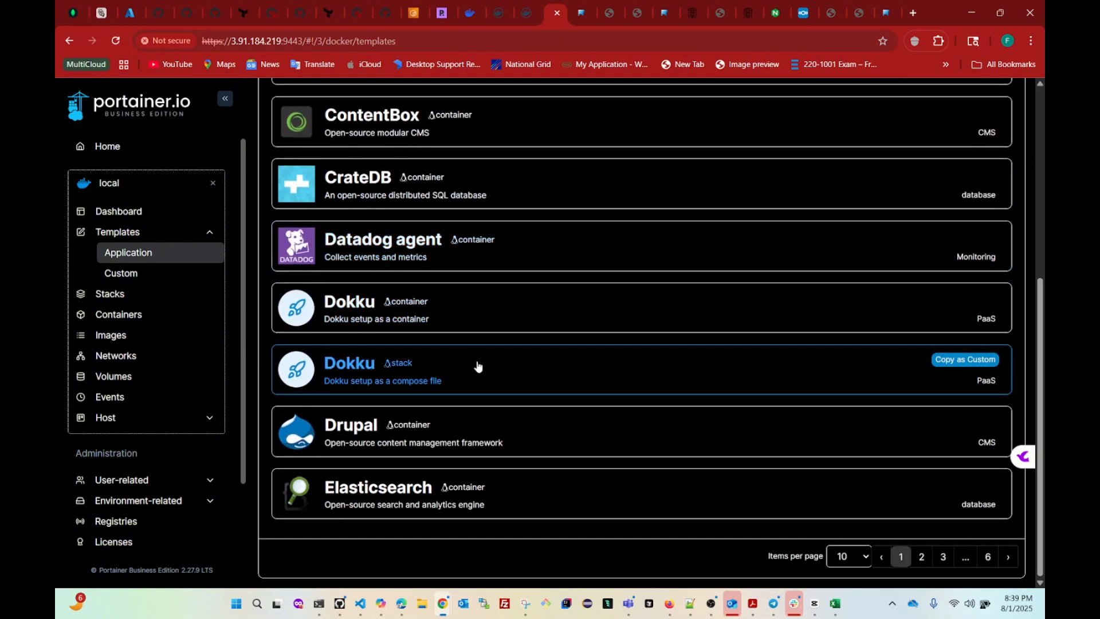
- Advance to page 3 of the application templates, reviewing the entries on pages 2 and 3
click(1008, 559)
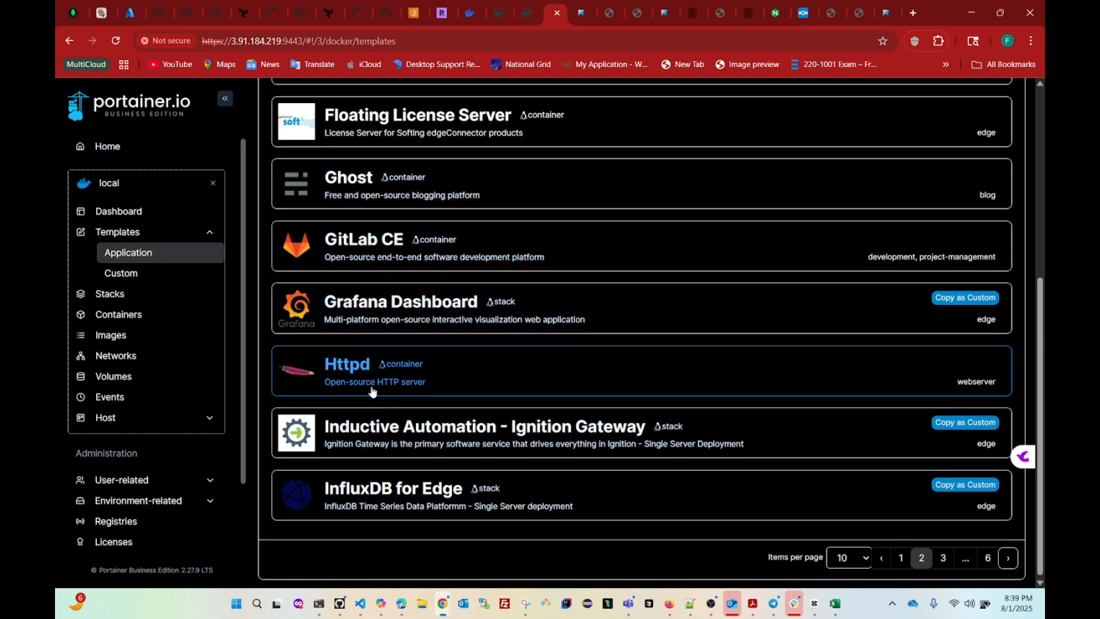
scroll(478, 400, down, 1)
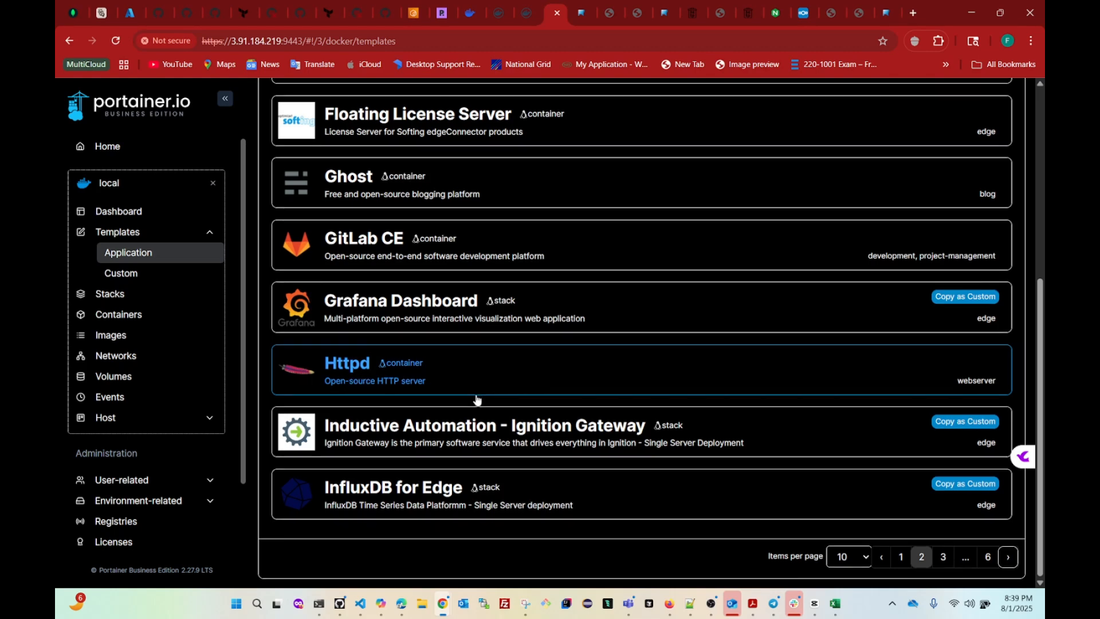
click(1007, 558)
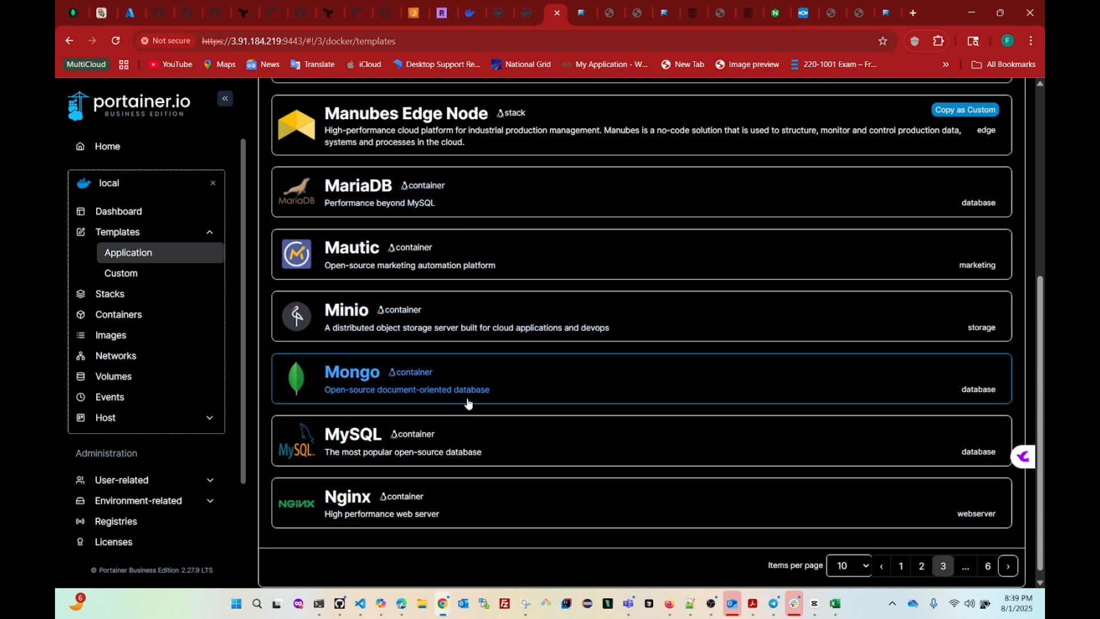
scroll(468, 403, down, 1)
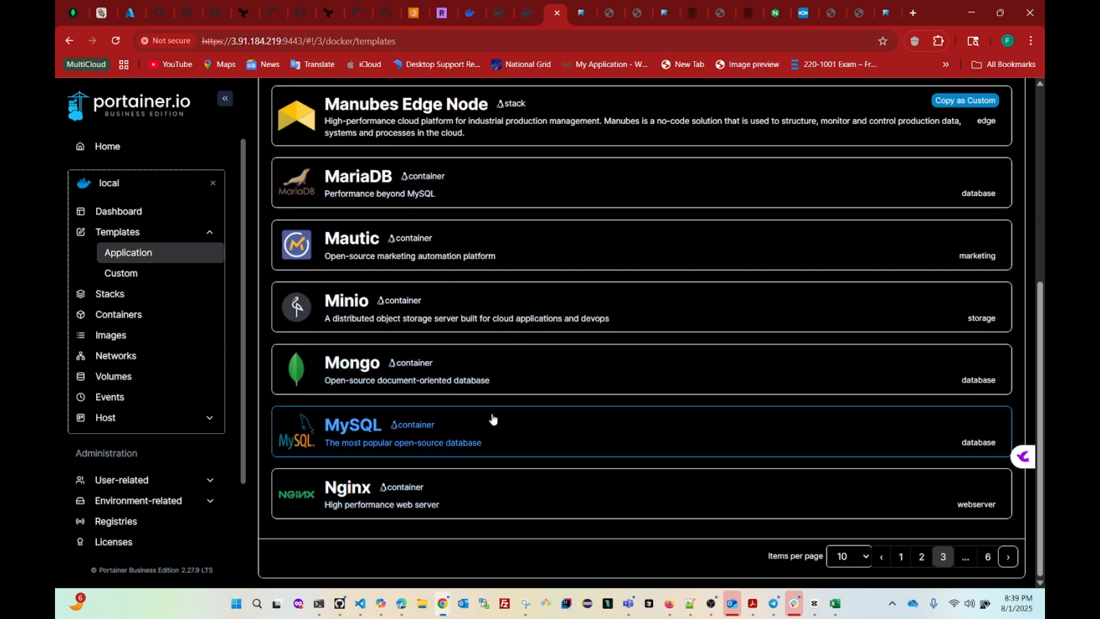
scroll(493, 419, up, 6)
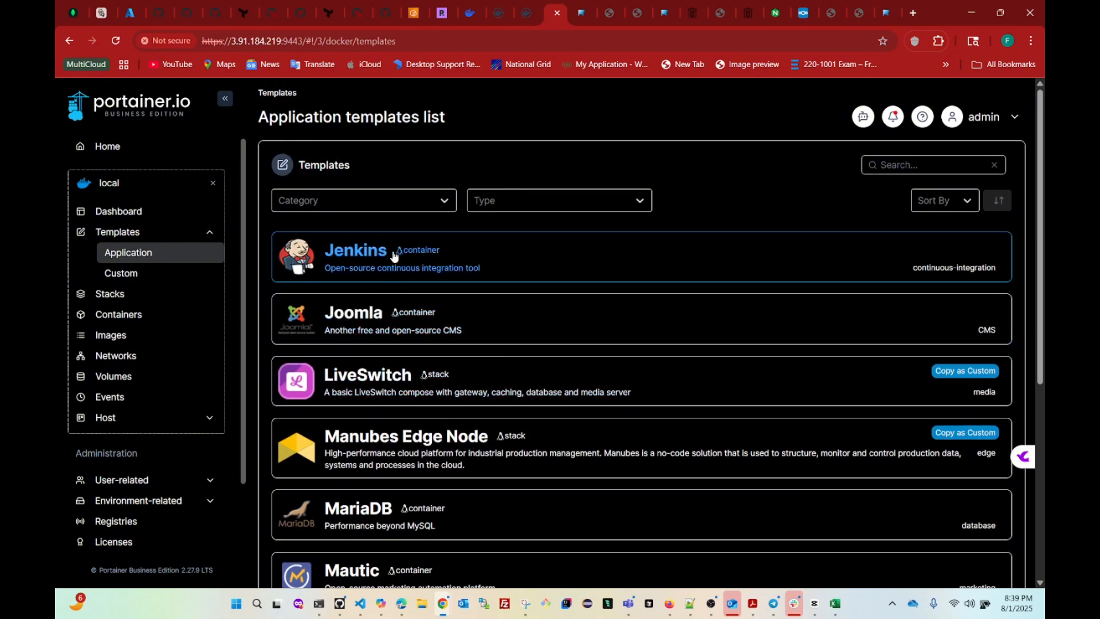
scroll(676, 471, down, 3)
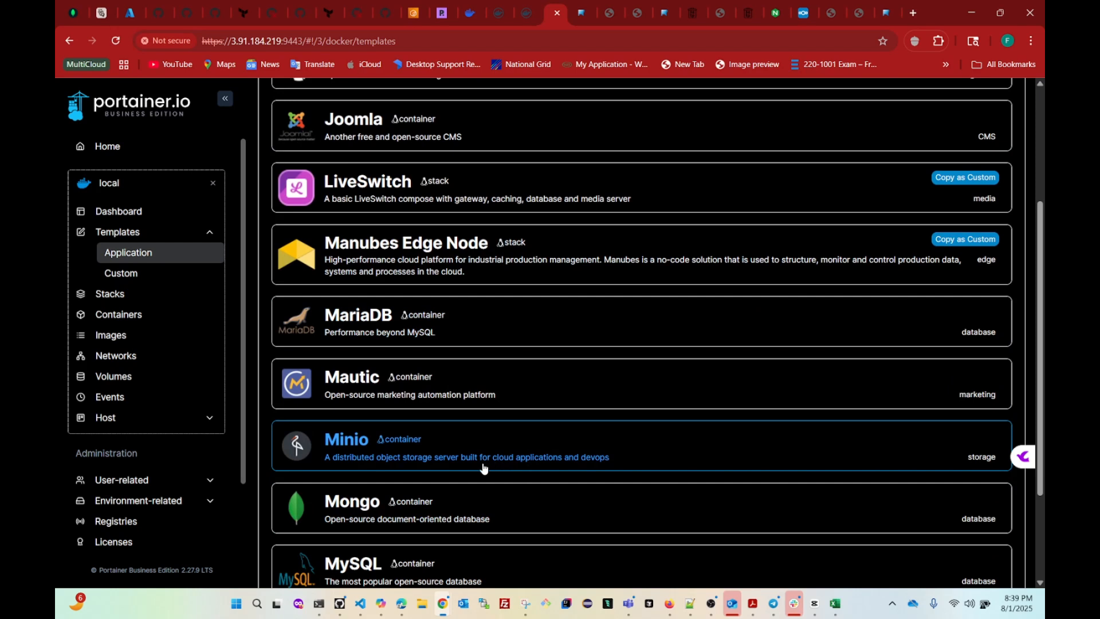
scroll(545, 455, up, 1)
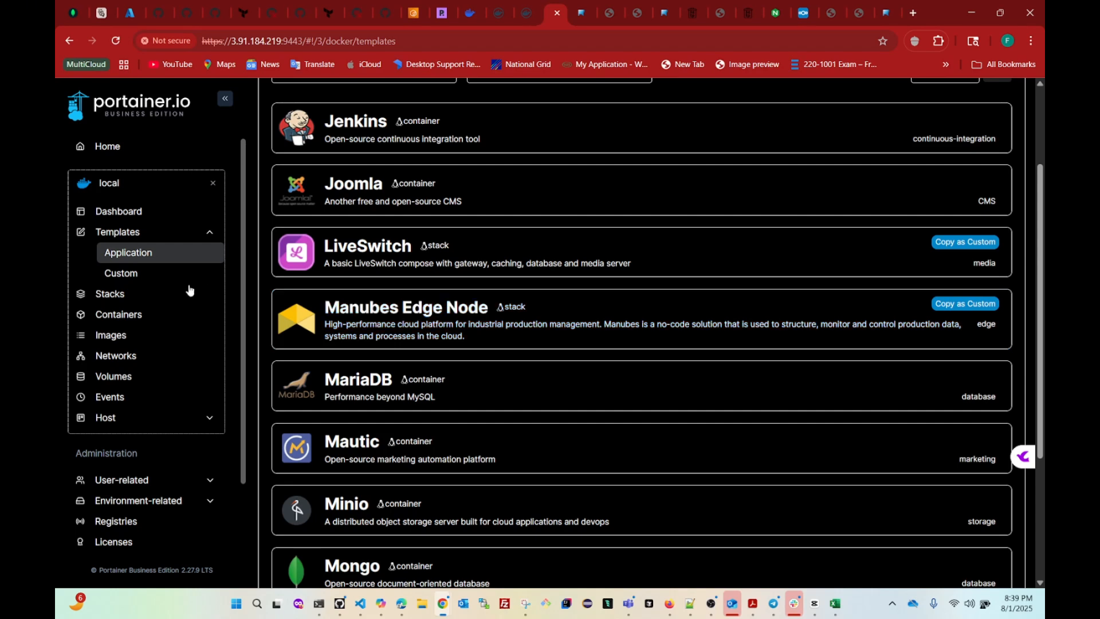
- Open the form for a new custom template and examine its fields, build methods and web editor
click(118, 280)
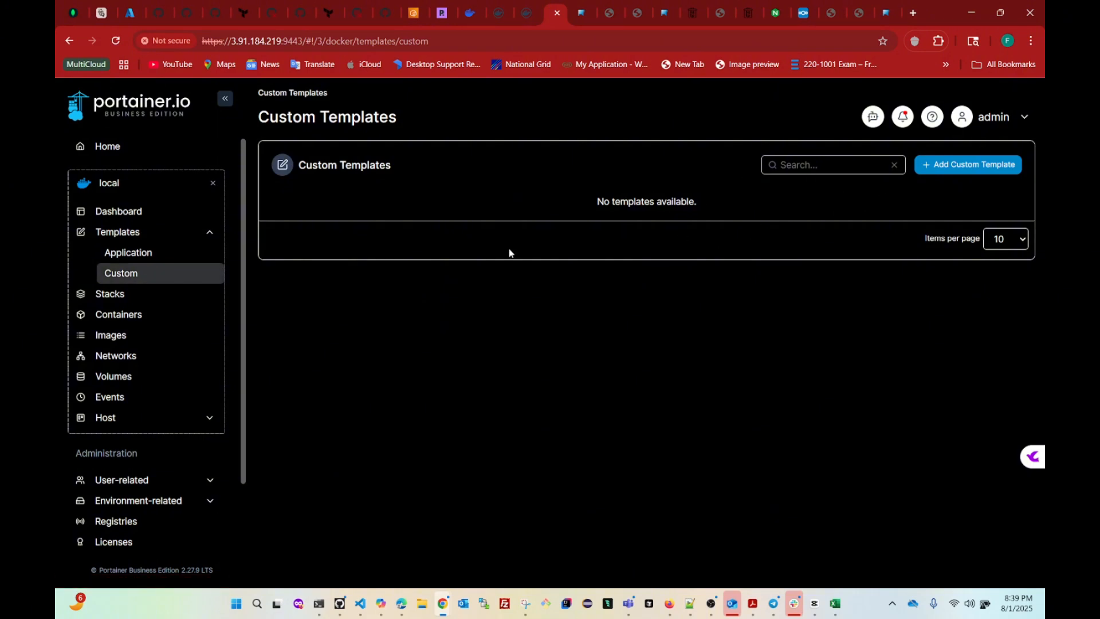
click(970, 165)
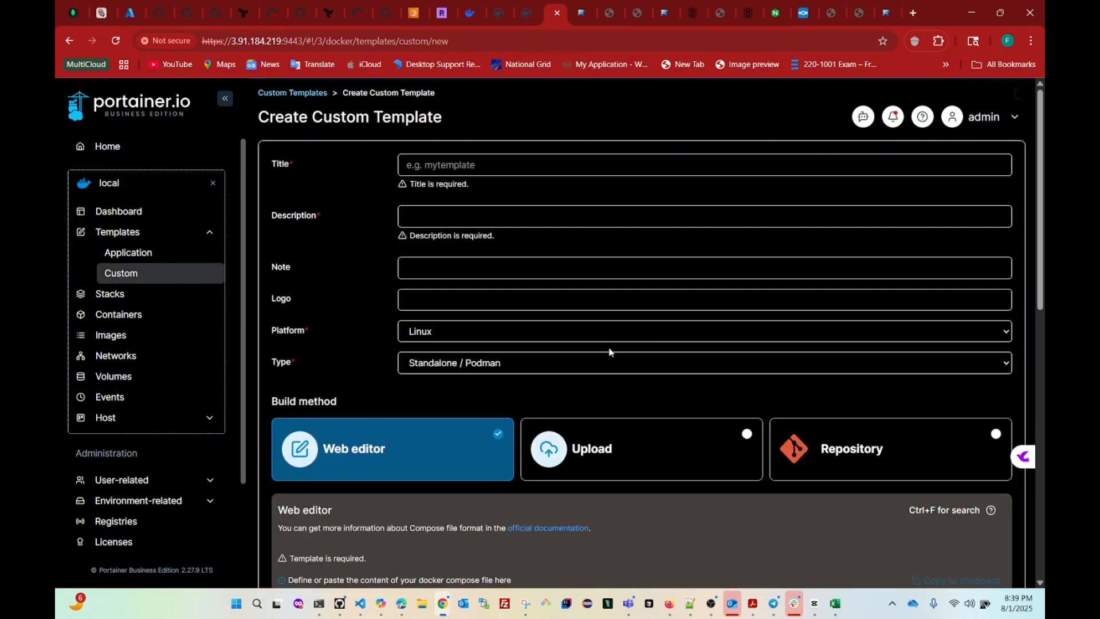
scroll(416, 411, down, 3)
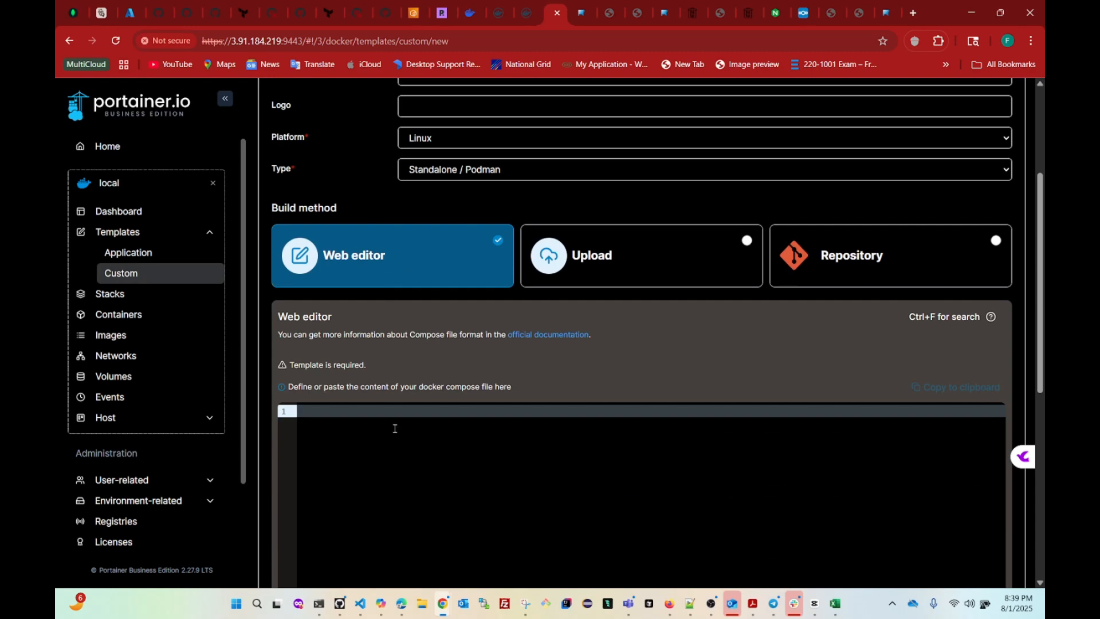
scroll(410, 514, down, 2)
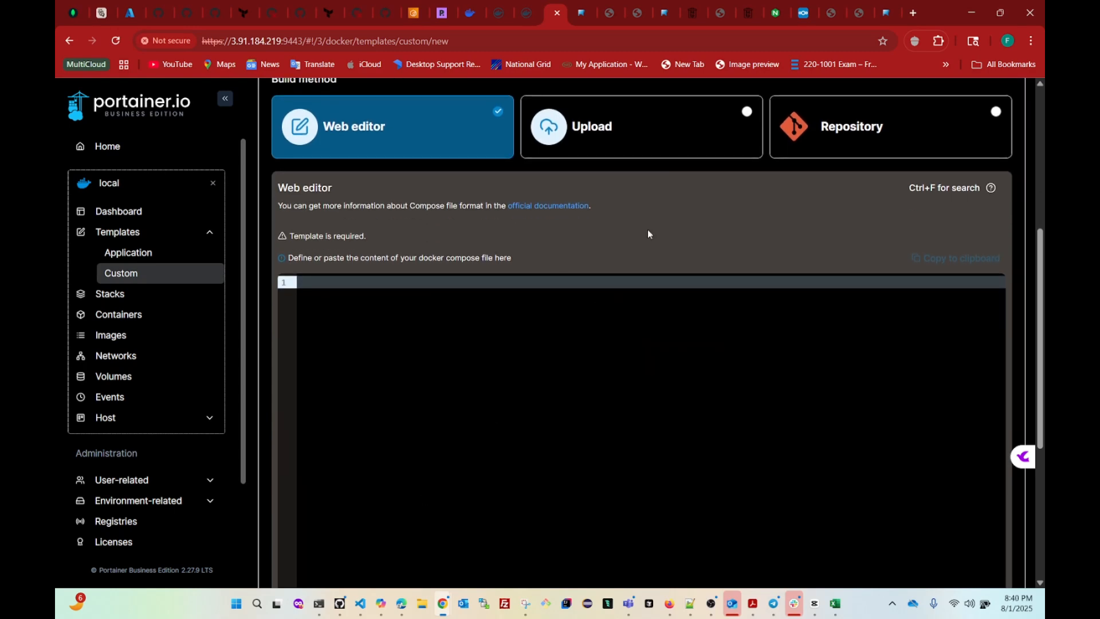
scroll(663, 374, up, 5)
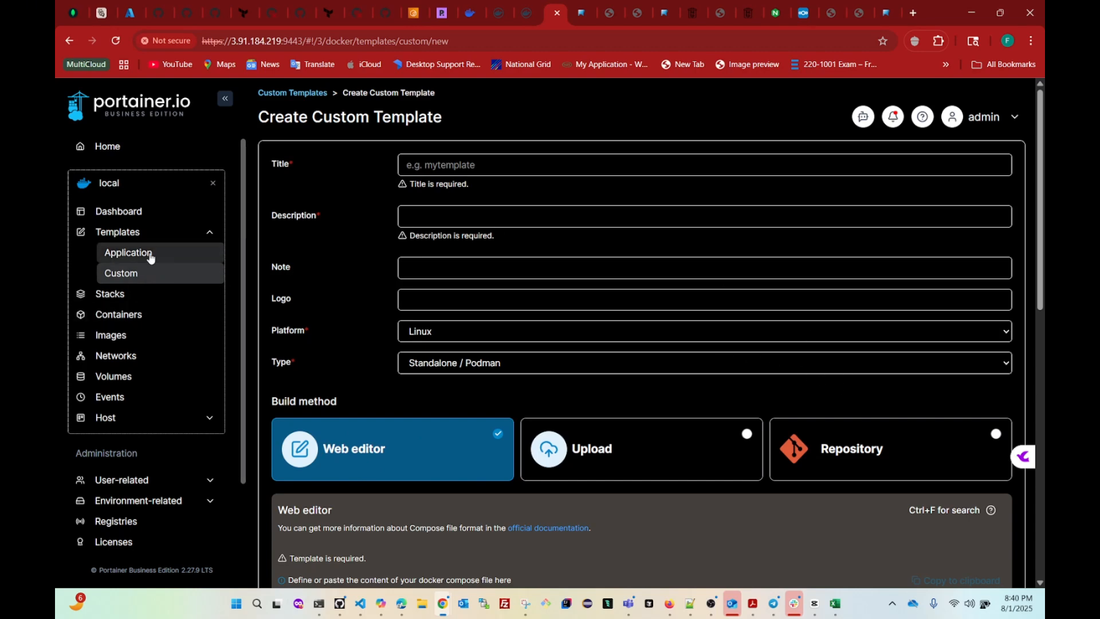
- Return to the application templates list and review the container and stack templates on its first page
click(118, 253)
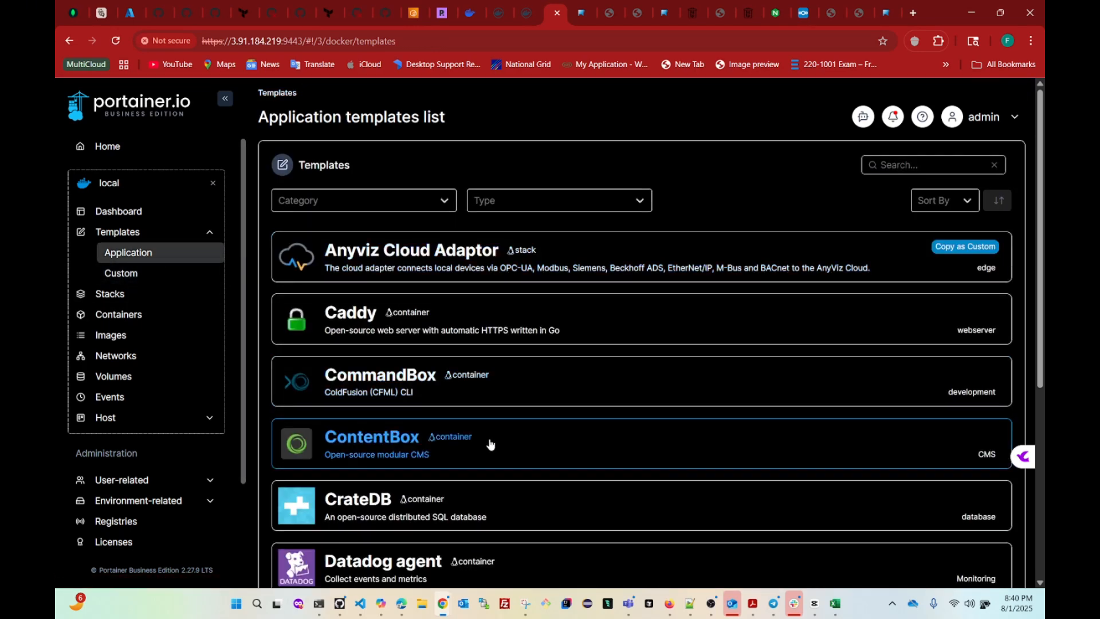
scroll(489, 445, down, 6)
scroll(442, 431, up, 5)
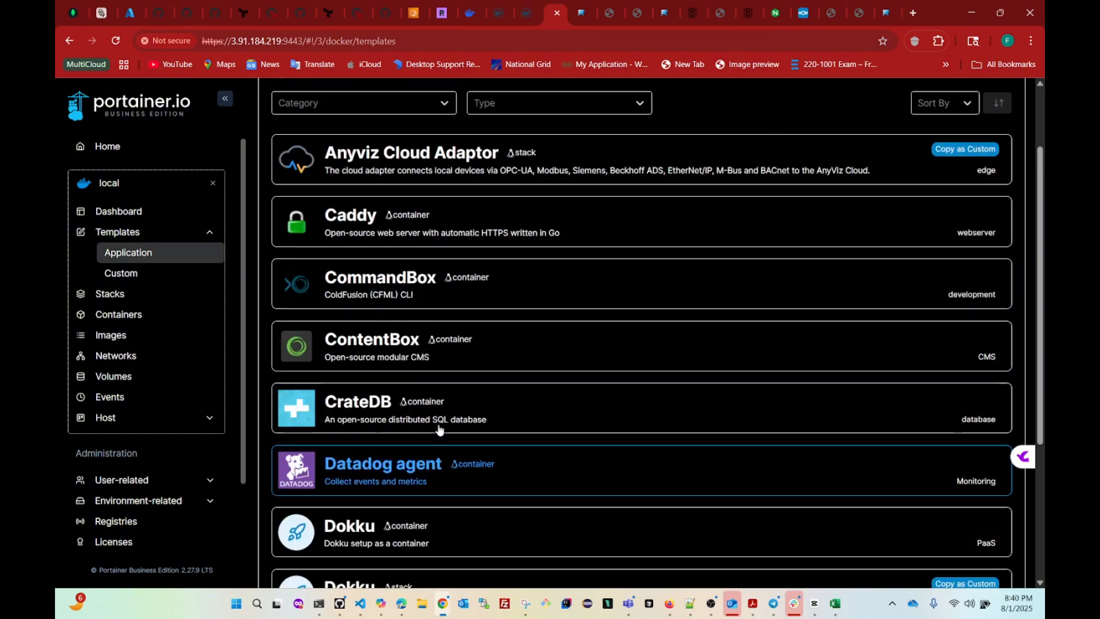
scroll(437, 428, down, 4)
scroll(435, 428, down, 2)
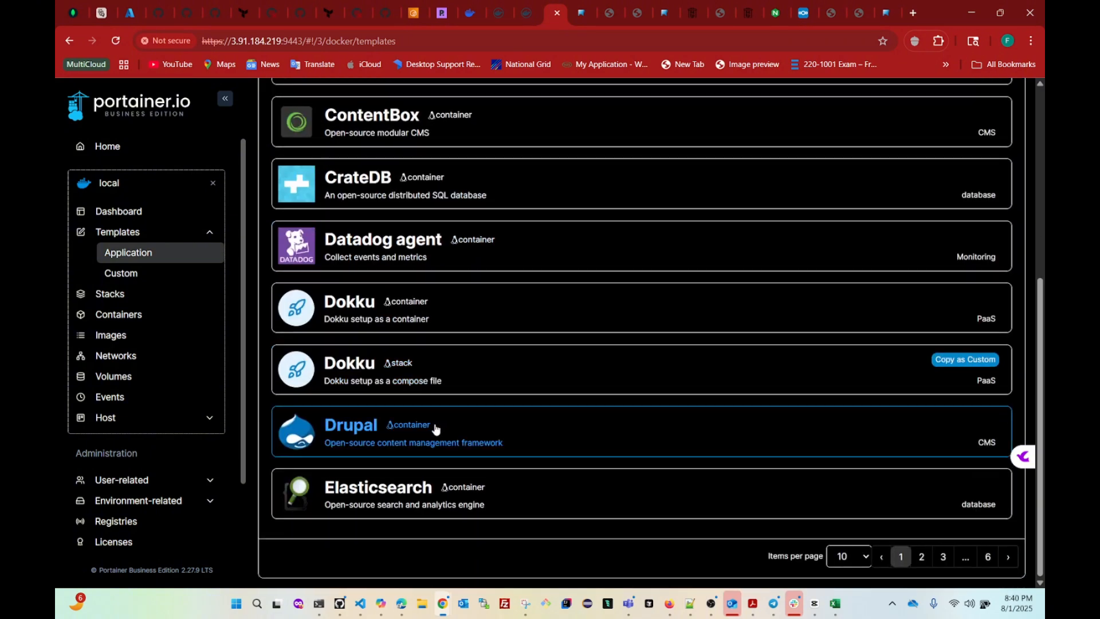
scroll(425, 488, up, 5)
scroll(419, 494, down, 3)
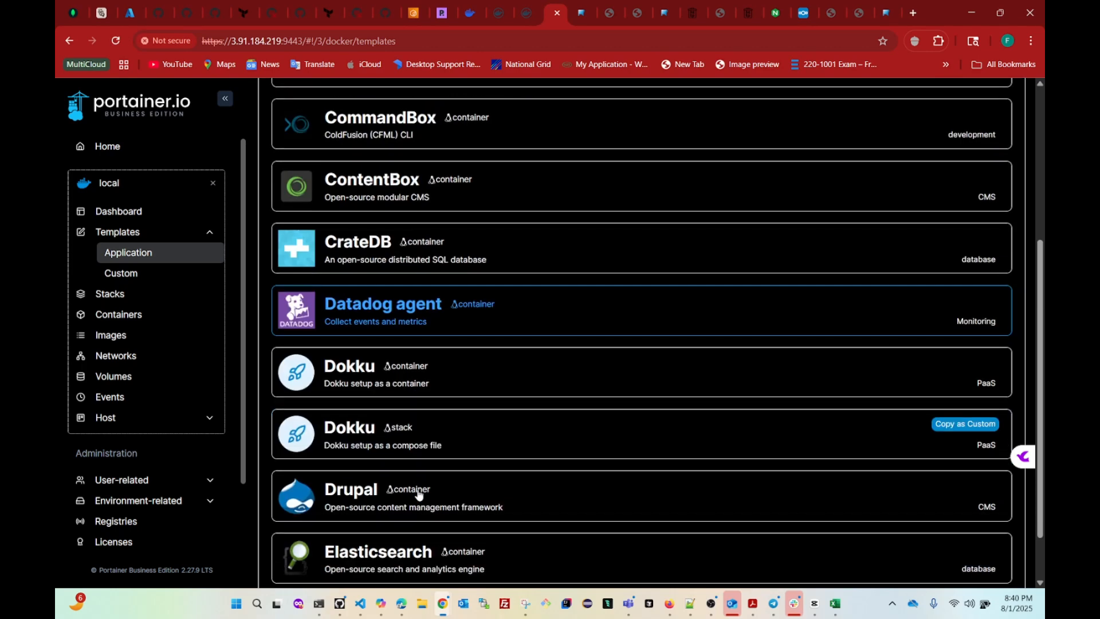
scroll(431, 510, up, 4)
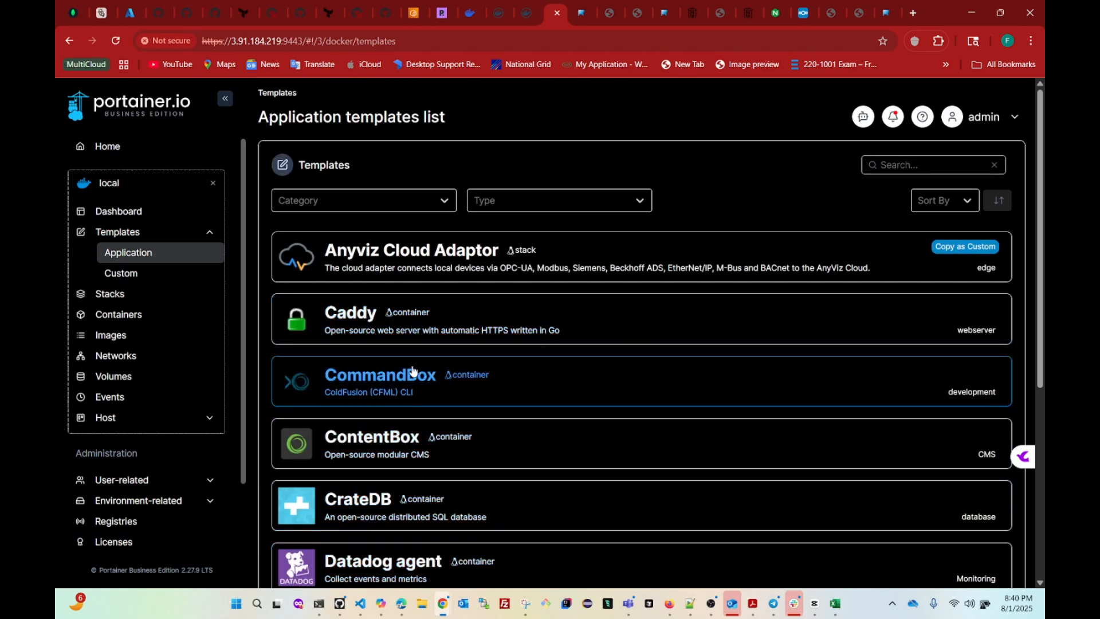
scroll(384, 402, down, 3)
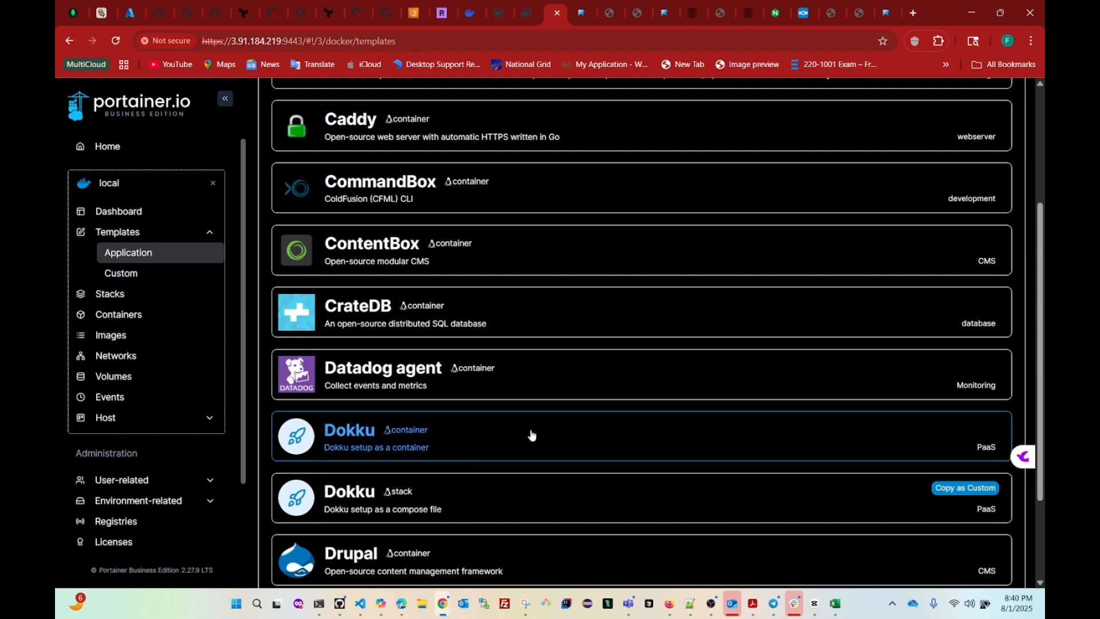
scroll(424, 434, up, 4)
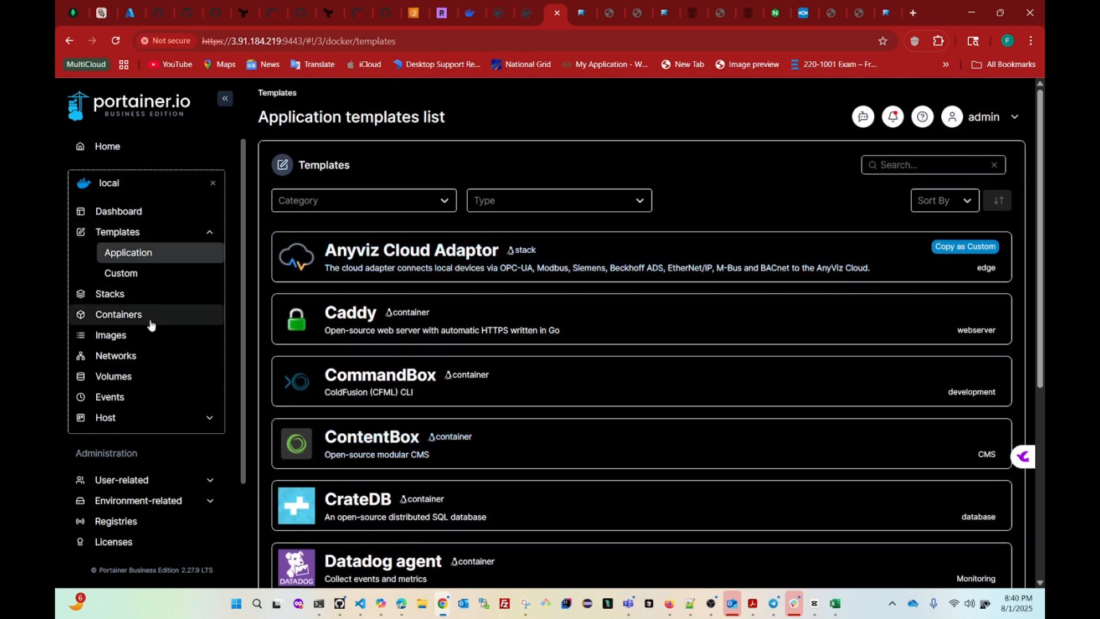
- Open the container list of the local environment and look over the existing containers
click(115, 318)
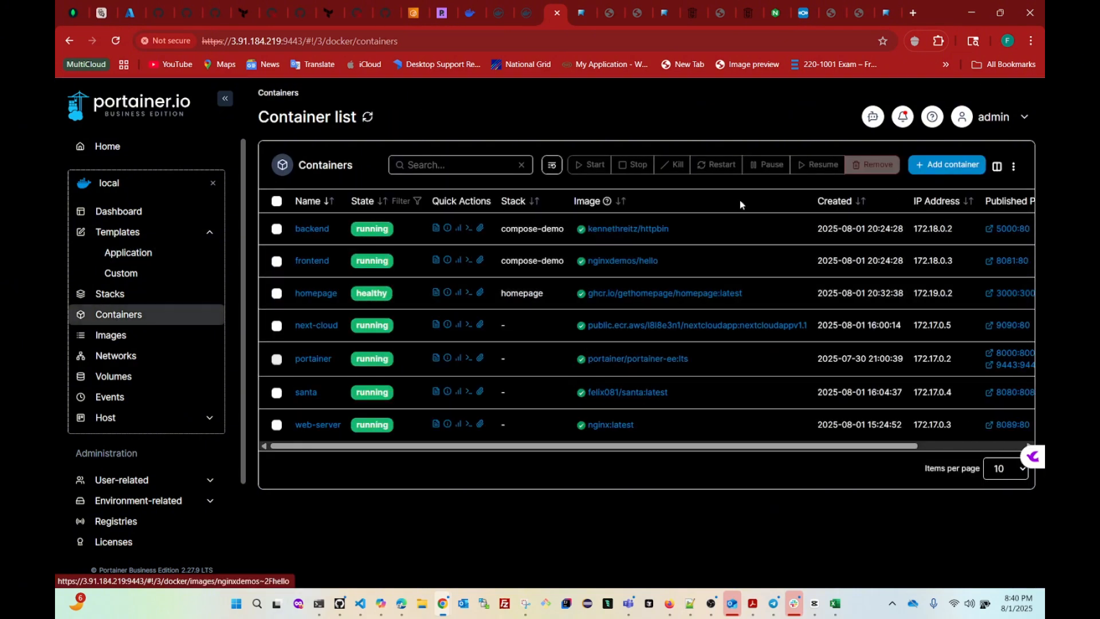
drag(708, 450, 683, 449)
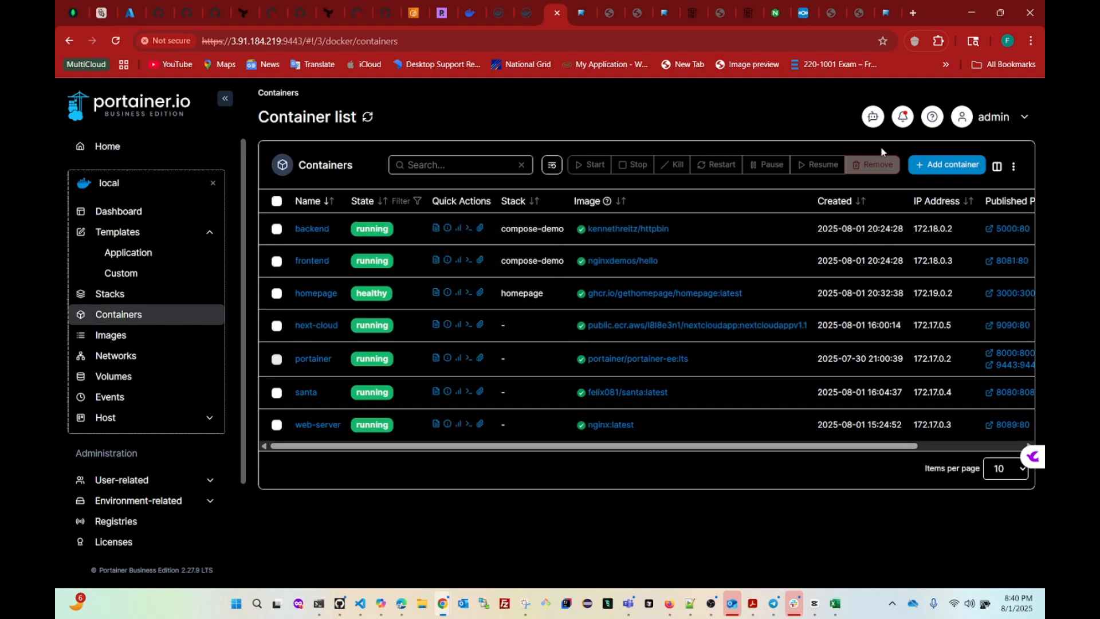
- Remove the running homepage, backend and frontend containers together from the container list
drag(832, 447, 659, 452)
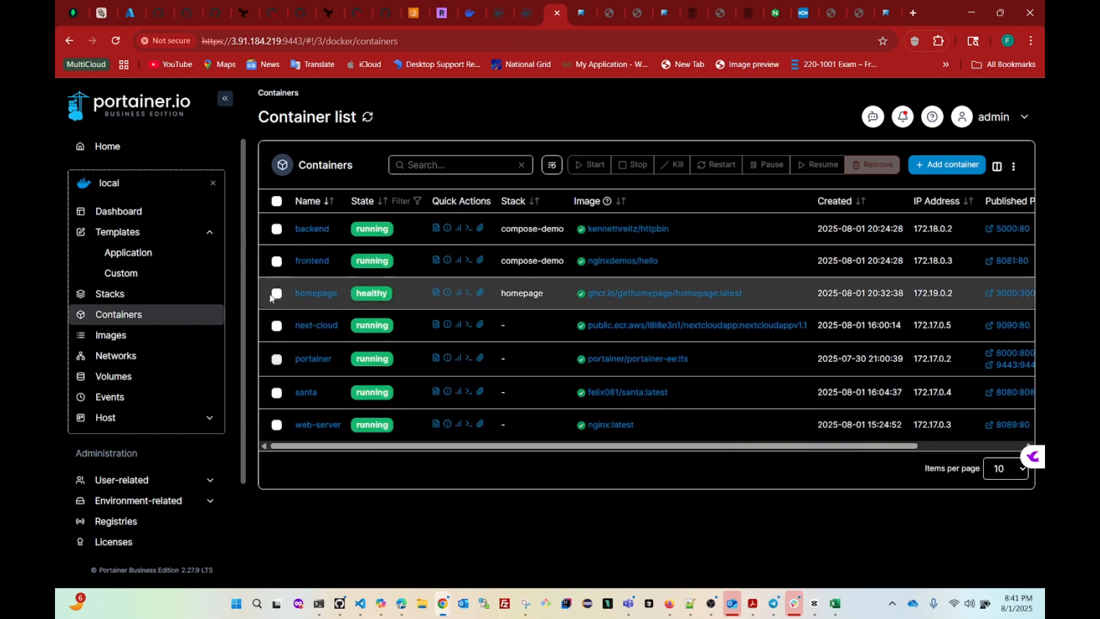
click(276, 294)
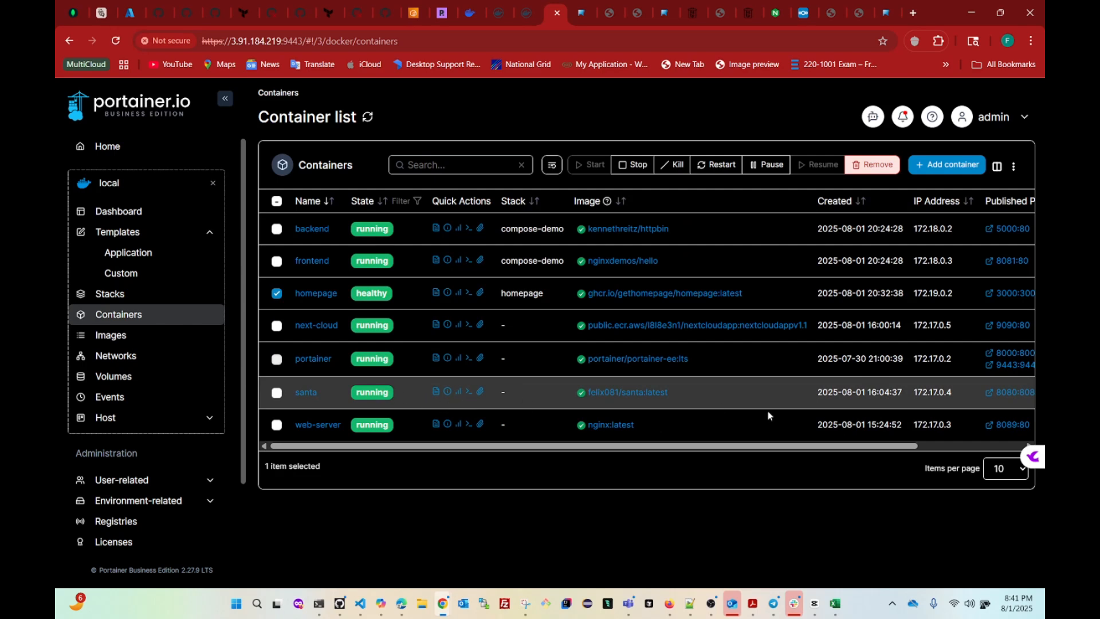
drag(698, 450, 831, 446)
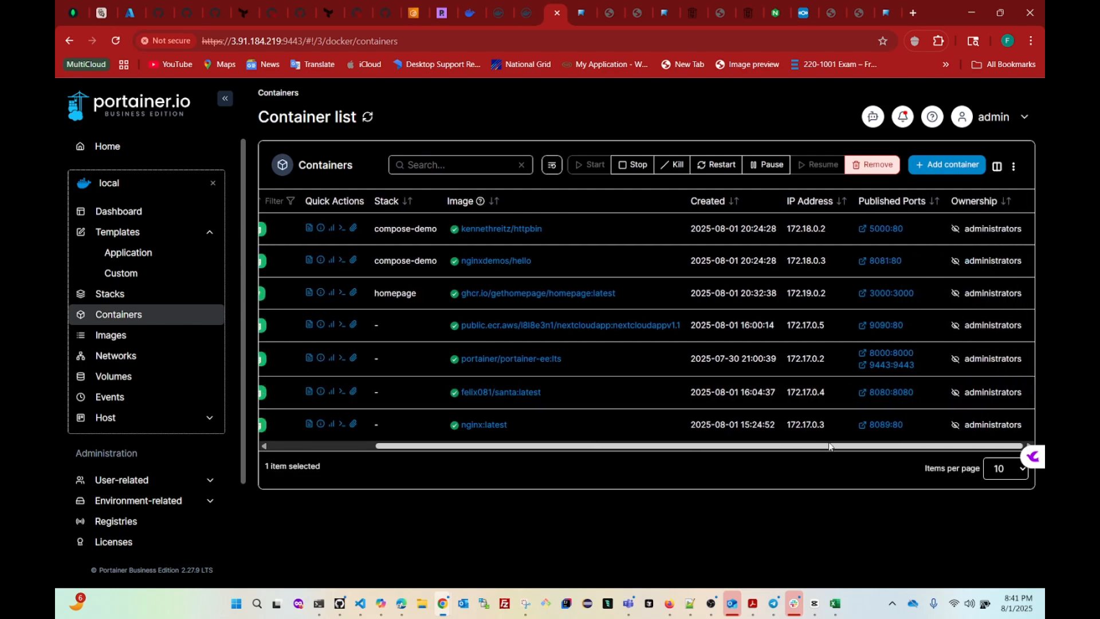
drag(830, 447, 675, 448)
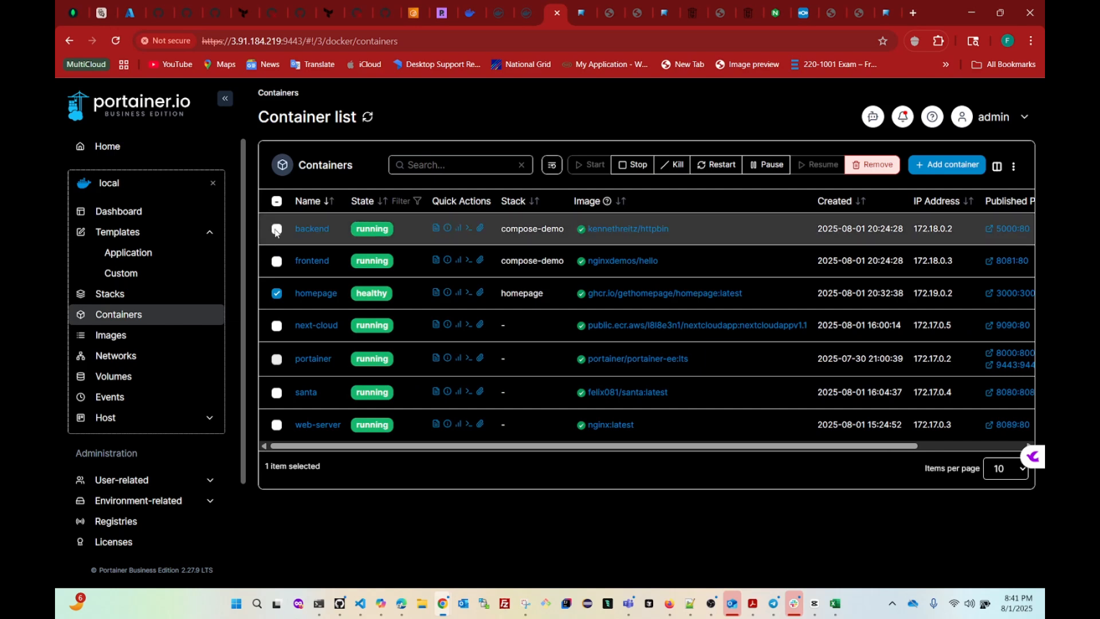
click(276, 229)
click(277, 262)
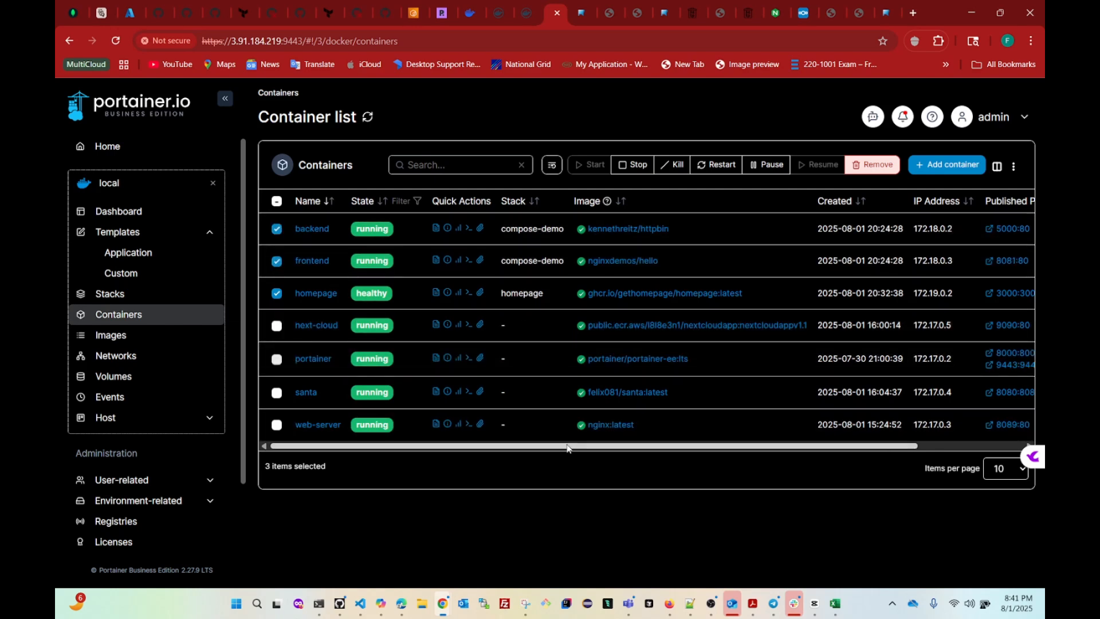
drag(567, 448, 722, 446)
click(877, 167)
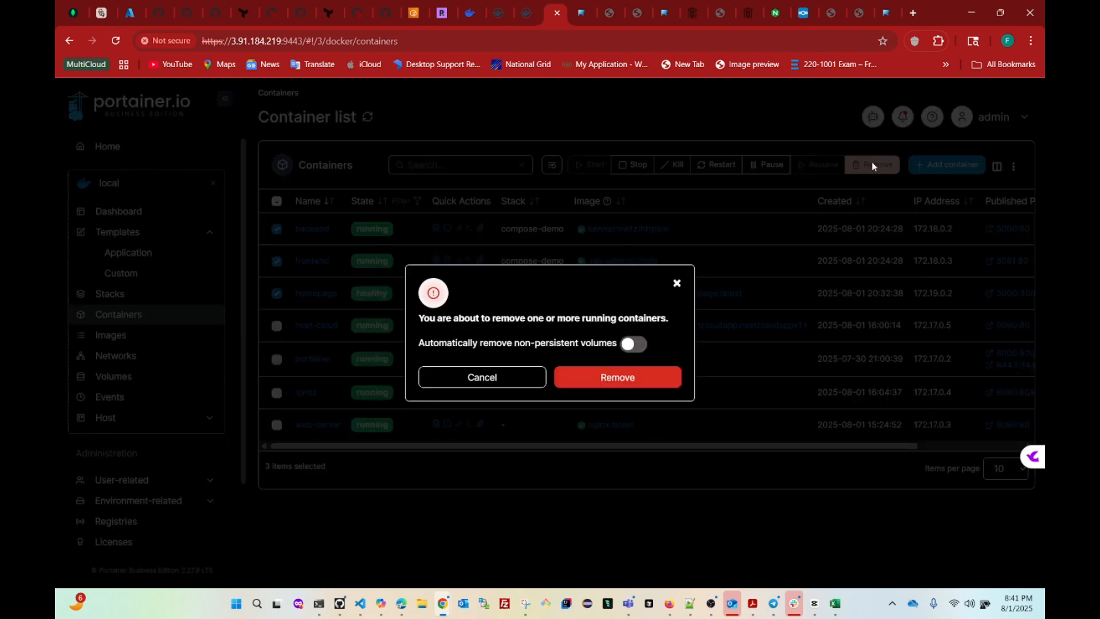
click(630, 379)
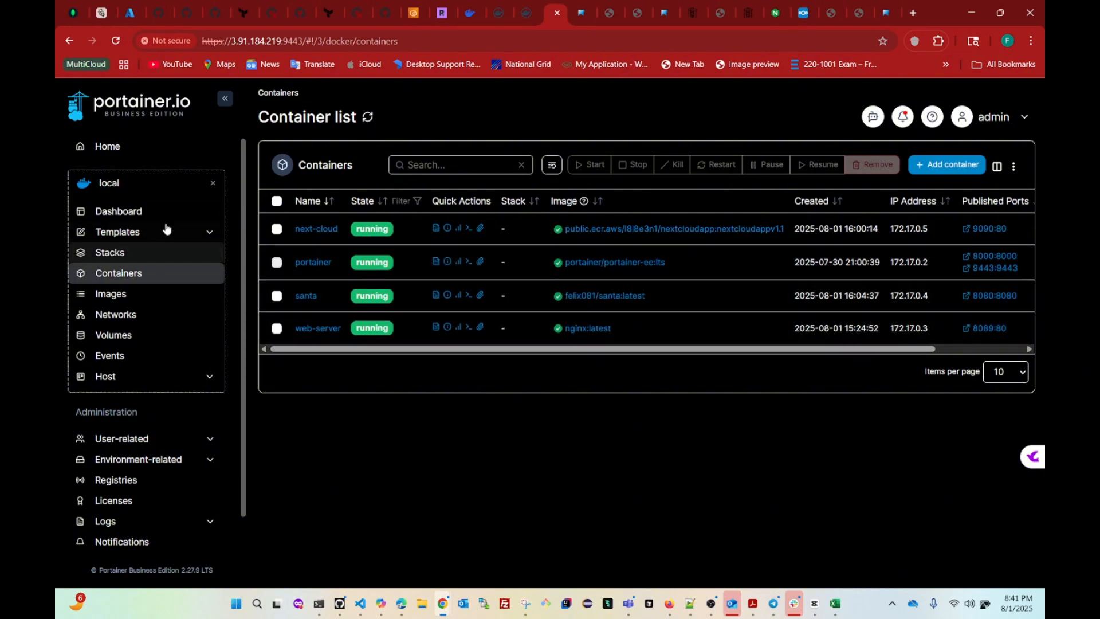
- Open the Datadog agent application template and examine its configuration fields, especially the required Datadog API key
click(114, 235)
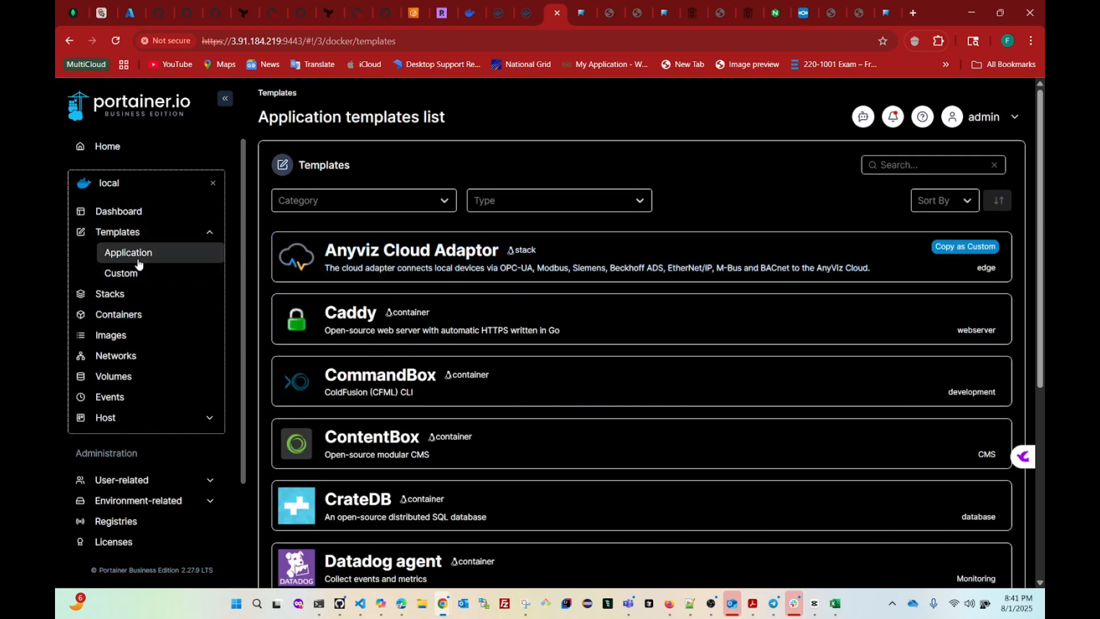
scroll(751, 418, down, 5)
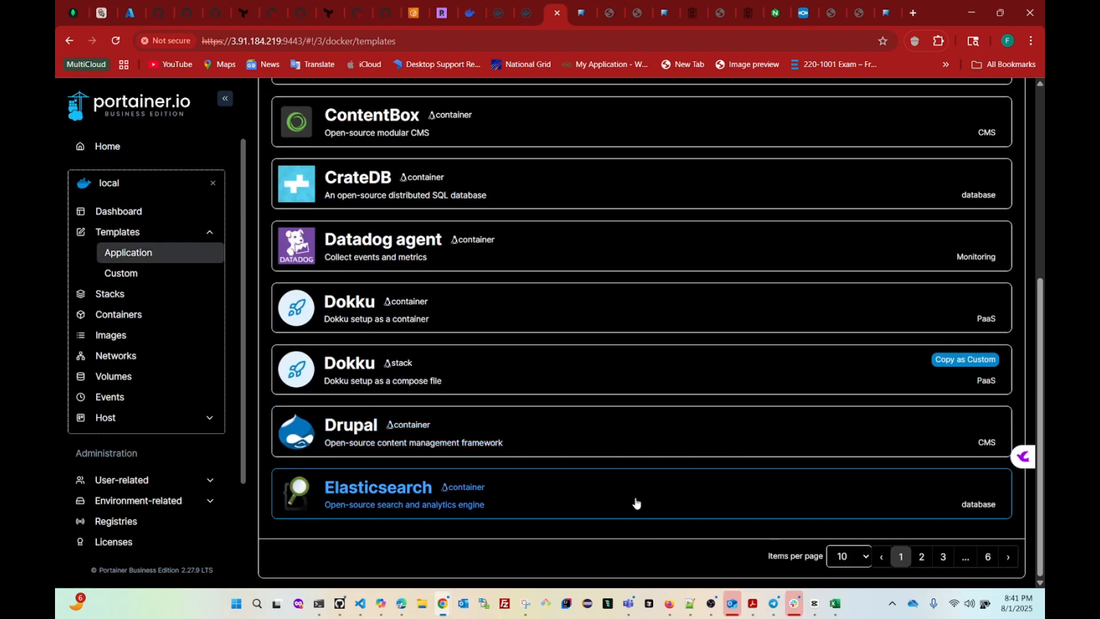
scroll(565, 481, up, 5)
scroll(560, 482, down, 2)
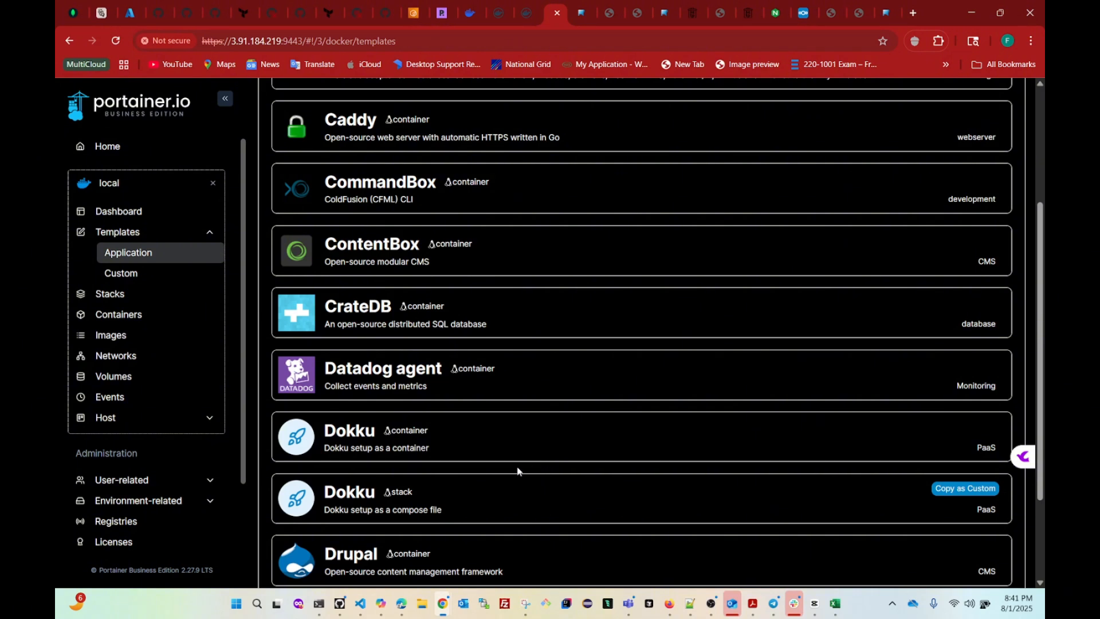
click(495, 383)
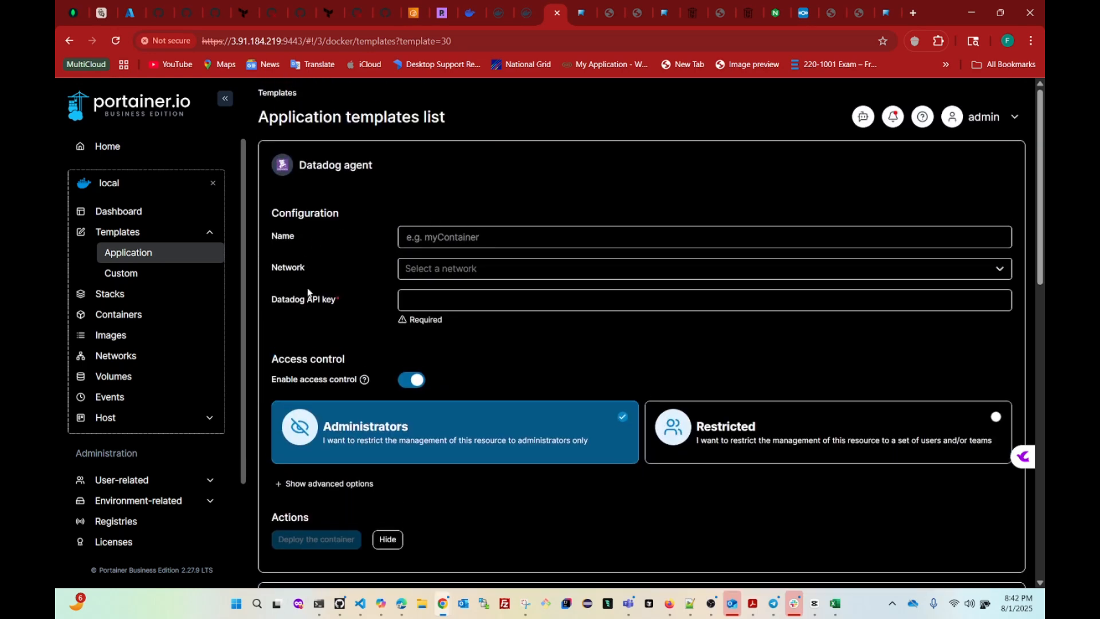
click(429, 303)
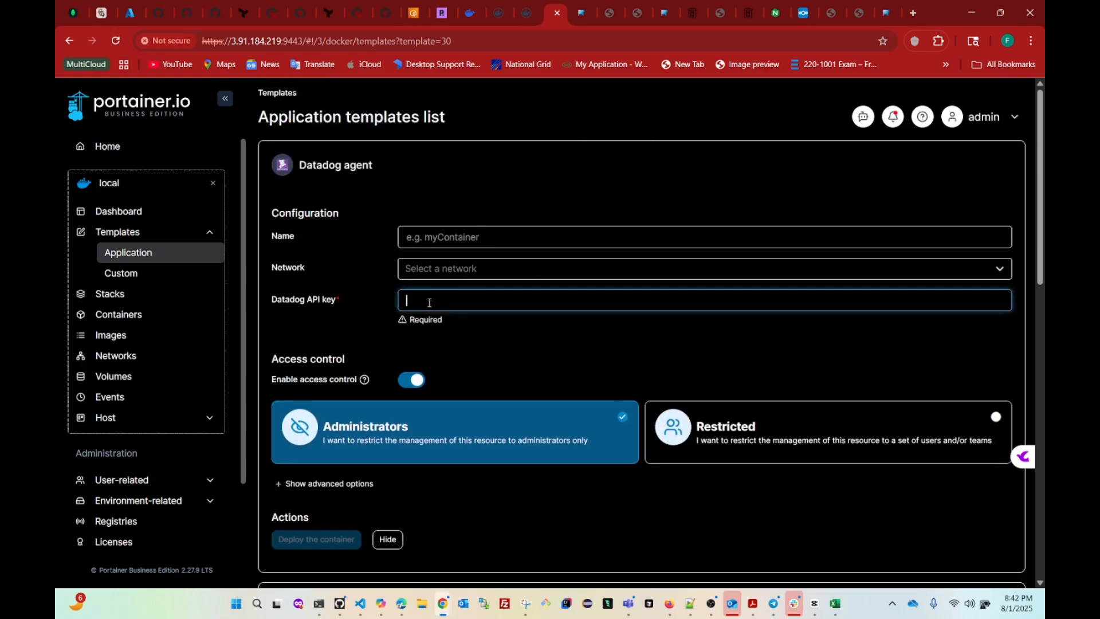
drag(368, 306, 269, 307)
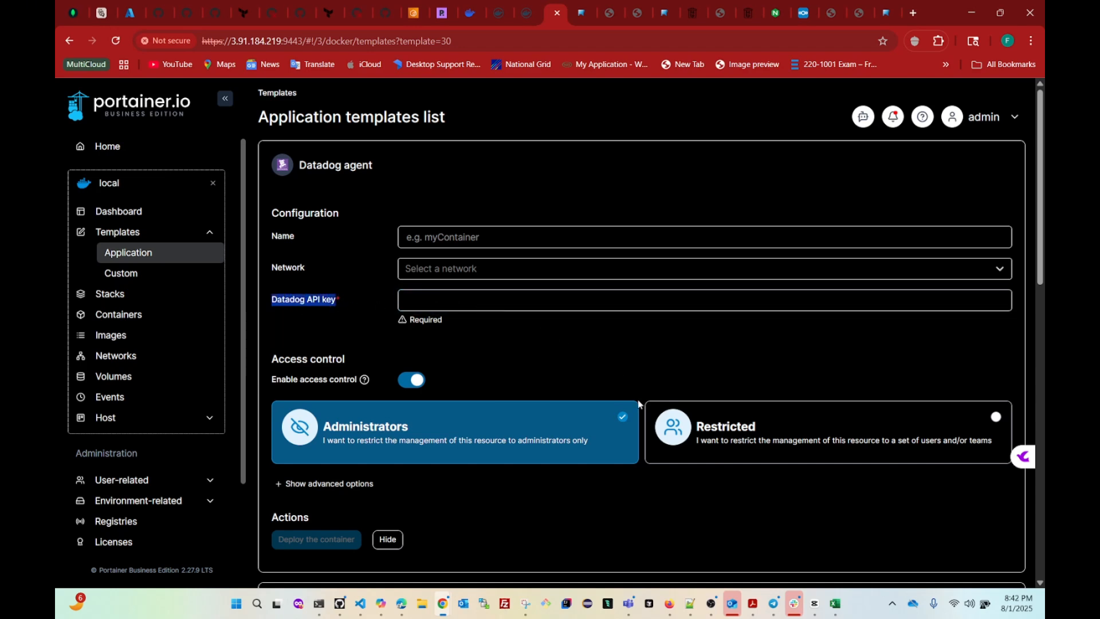
drag(354, 299, 282, 299)
- Deploy the Grafana Dashboard stack from page 2 of the application templates, with the name grafana and administrators-only access
scroll(538, 383, down, 3)
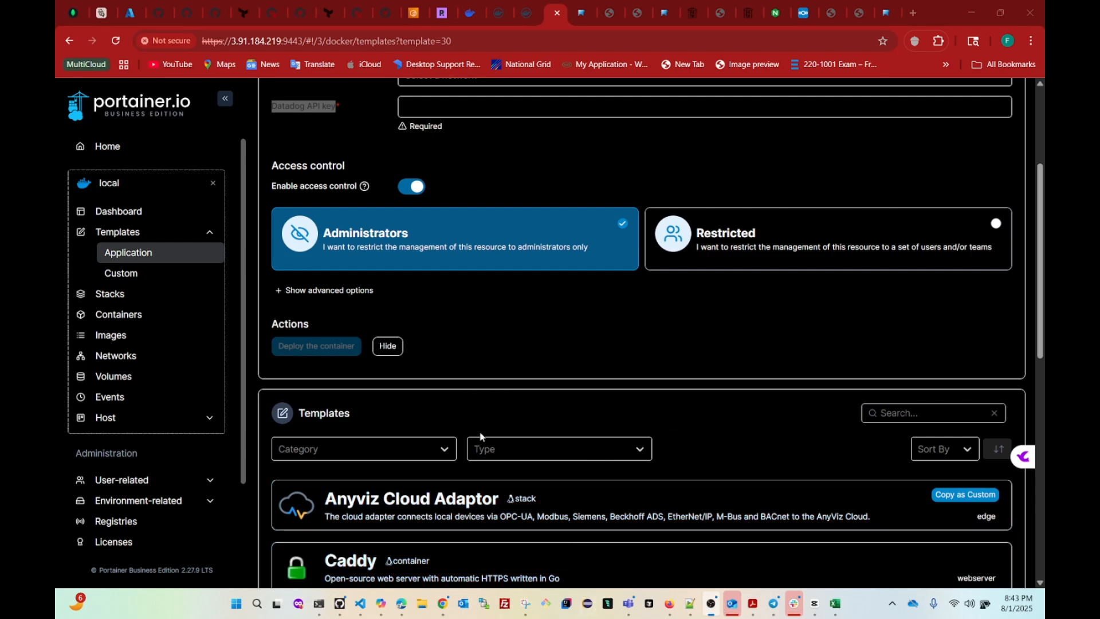
scroll(481, 438, down, 4)
scroll(471, 444, down, 5)
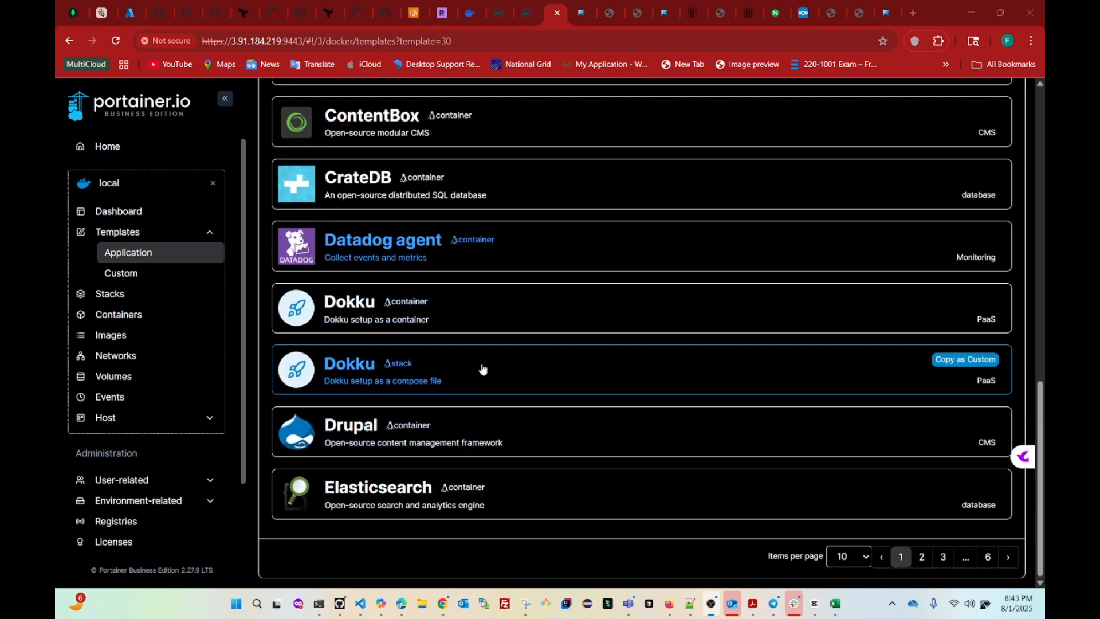
click(1007, 558)
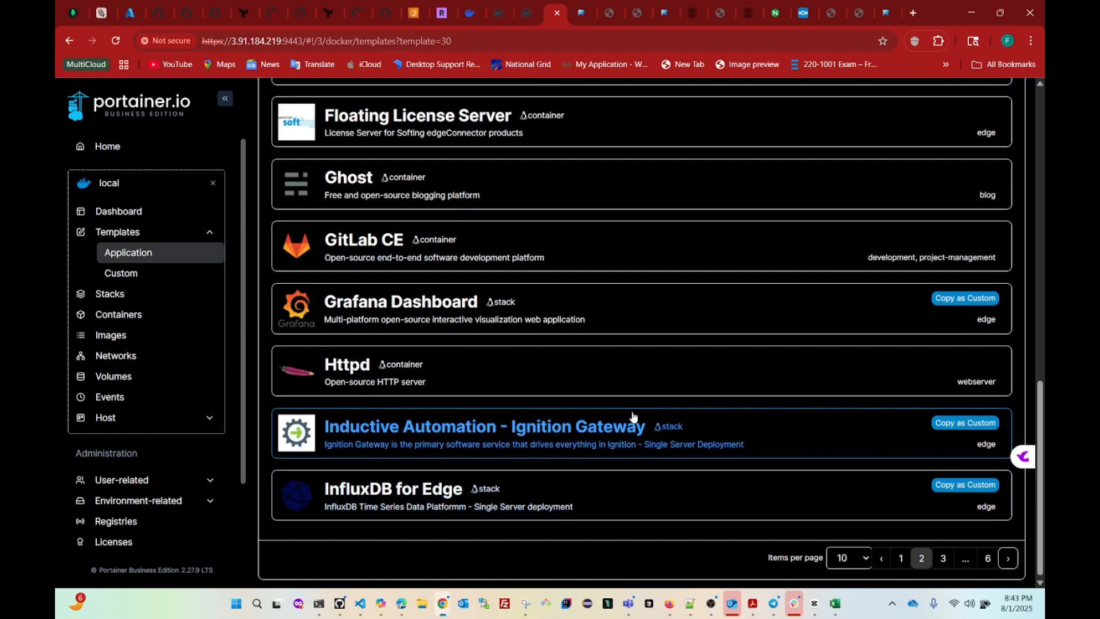
scroll(642, 415, up, 1)
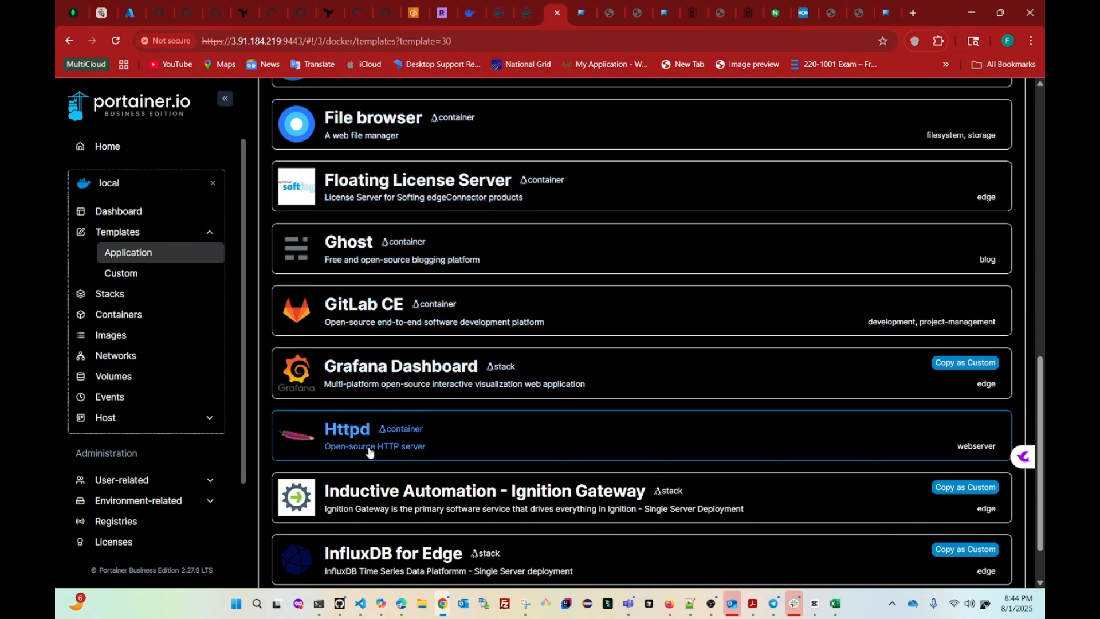
scroll(405, 375, up, 10)
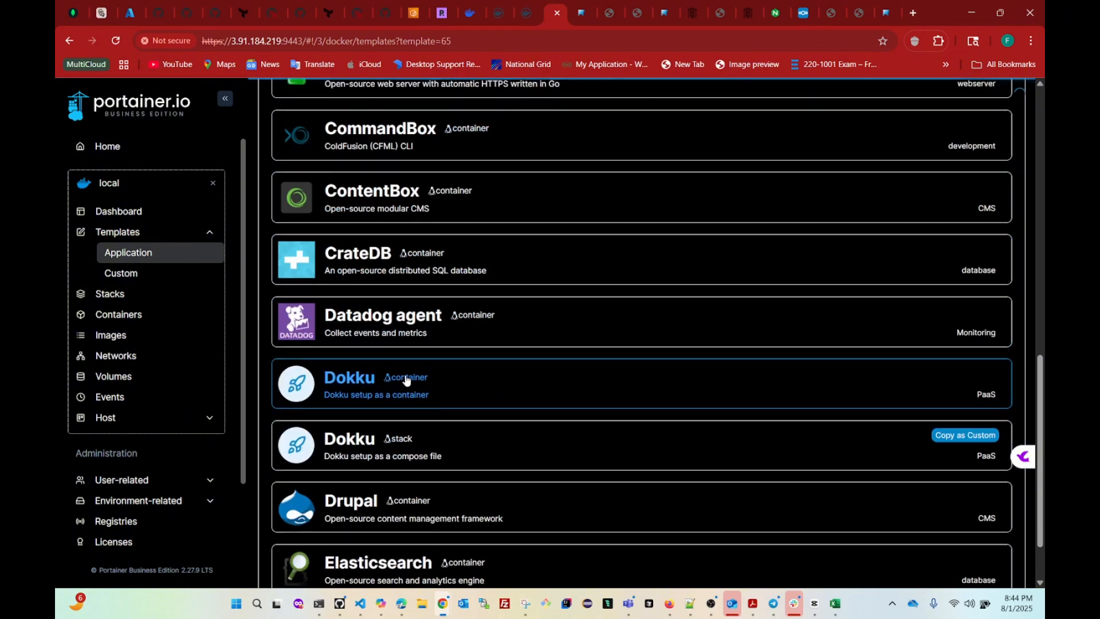
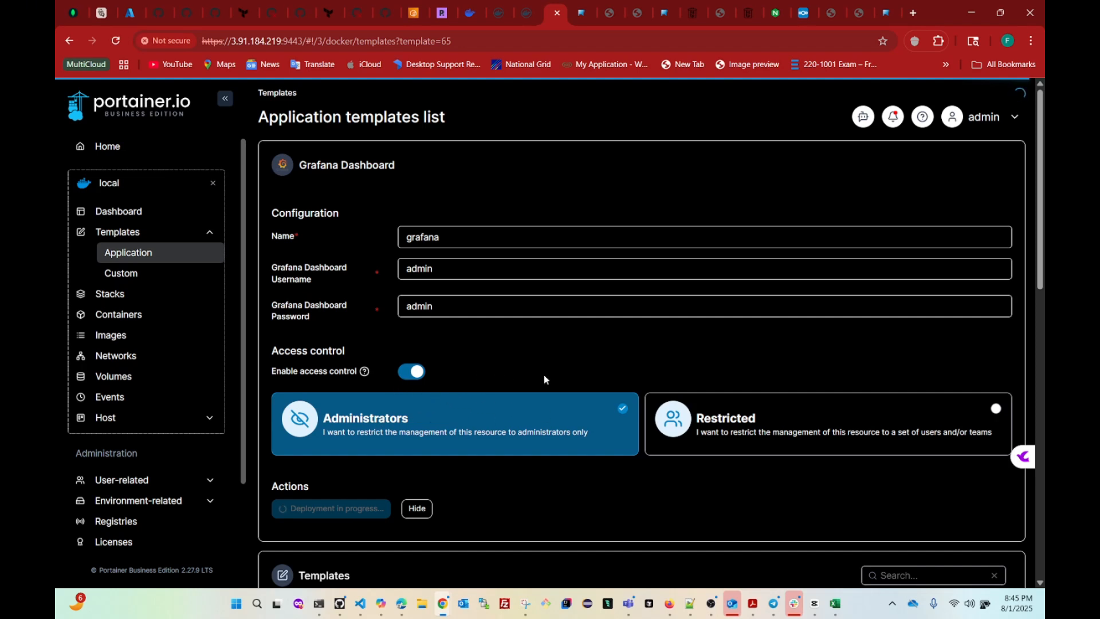
scroll(545, 379, down, 2)
scroll(545, 380, up, 2)
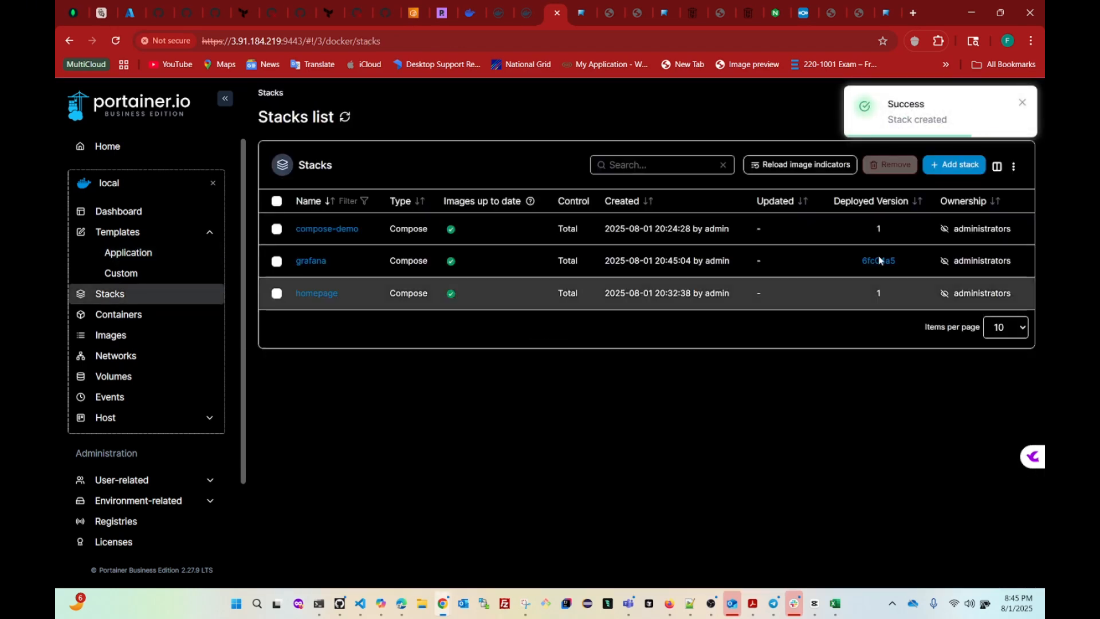
- Open the grafana container's published port 3000 from its stack details and view the Alertmanager data source in Grafana's new connections
click(311, 264)
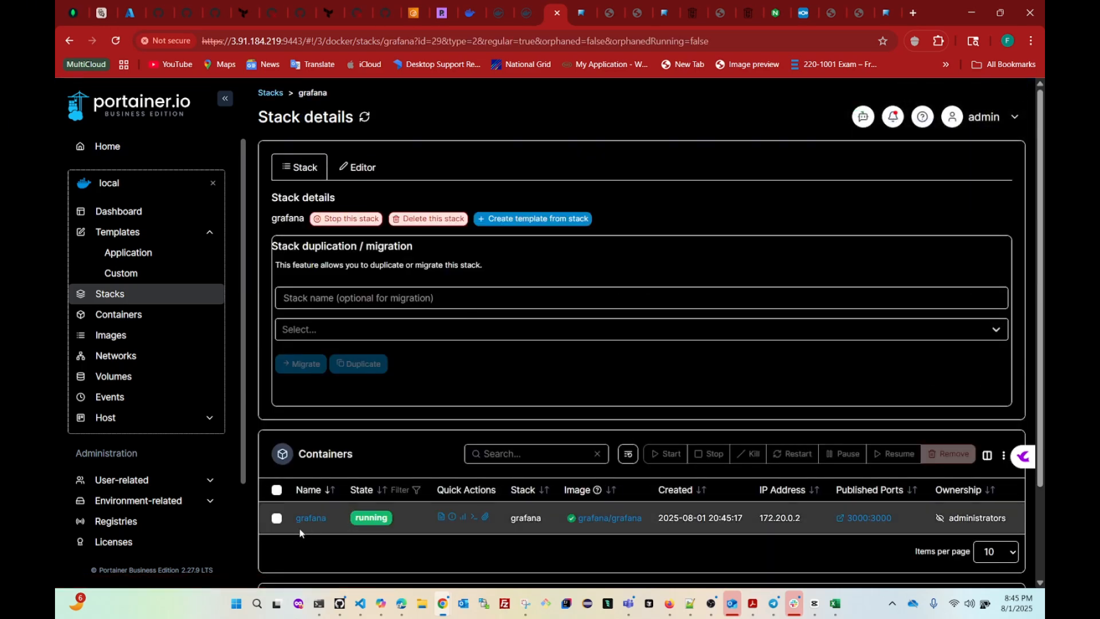
click(866, 522)
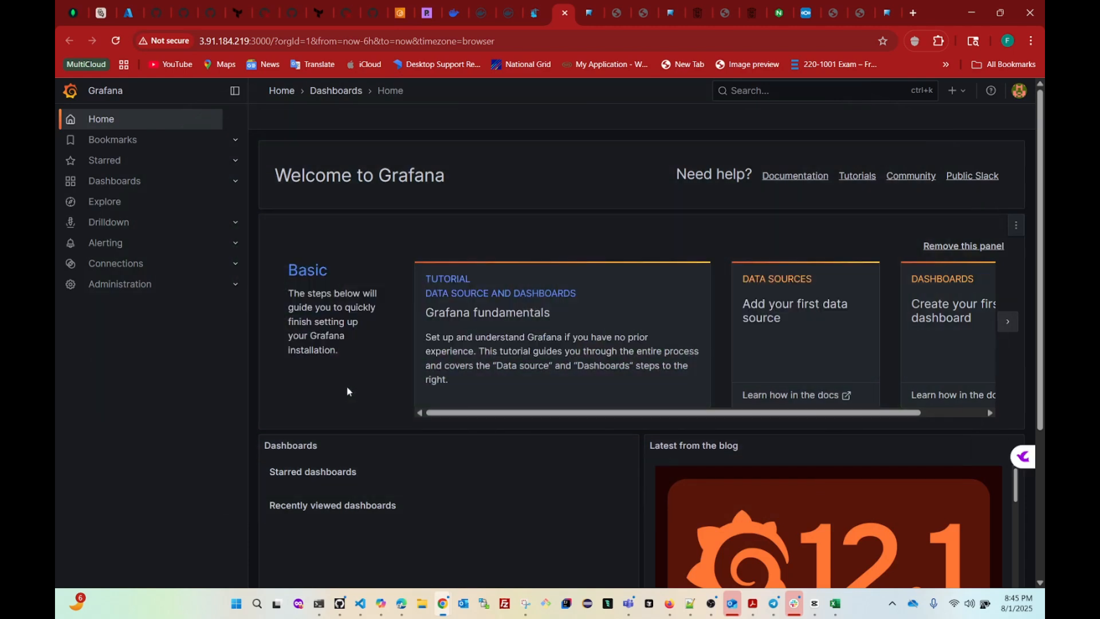
click(115, 263)
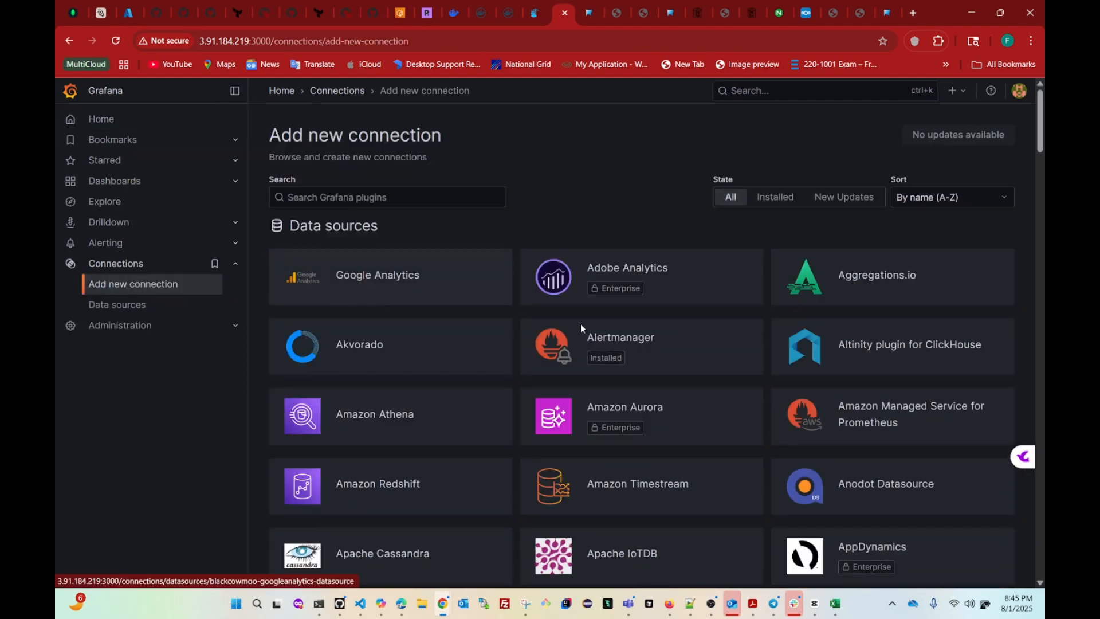
click(621, 342)
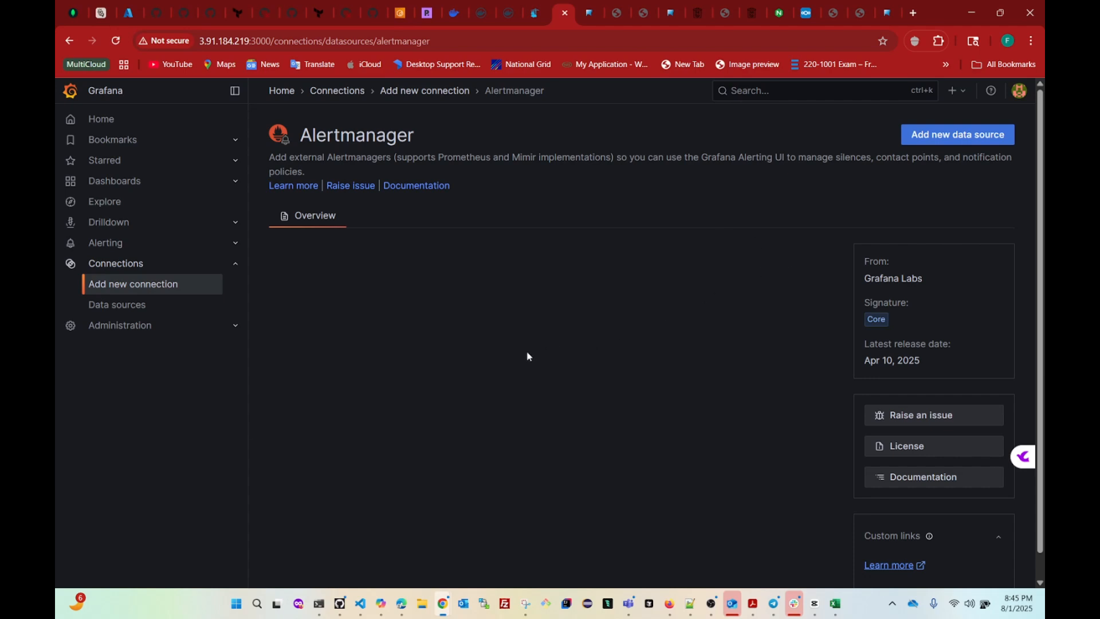
- Switch back to Portainer and open the Jenkins container template on page 3 of the application templates
click(541, 17)
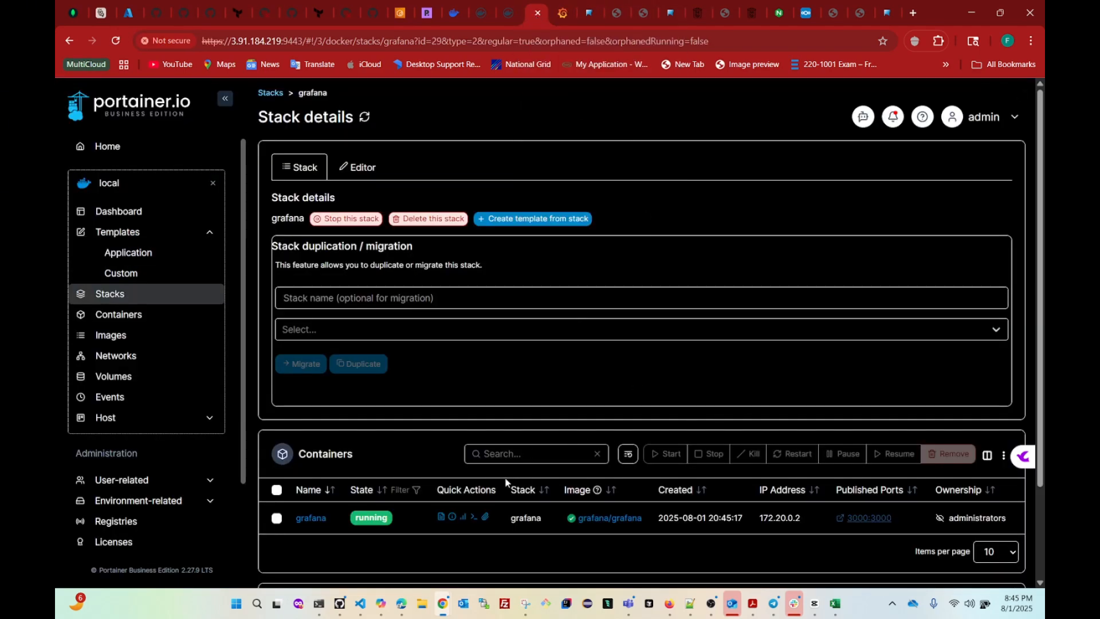
click(126, 261)
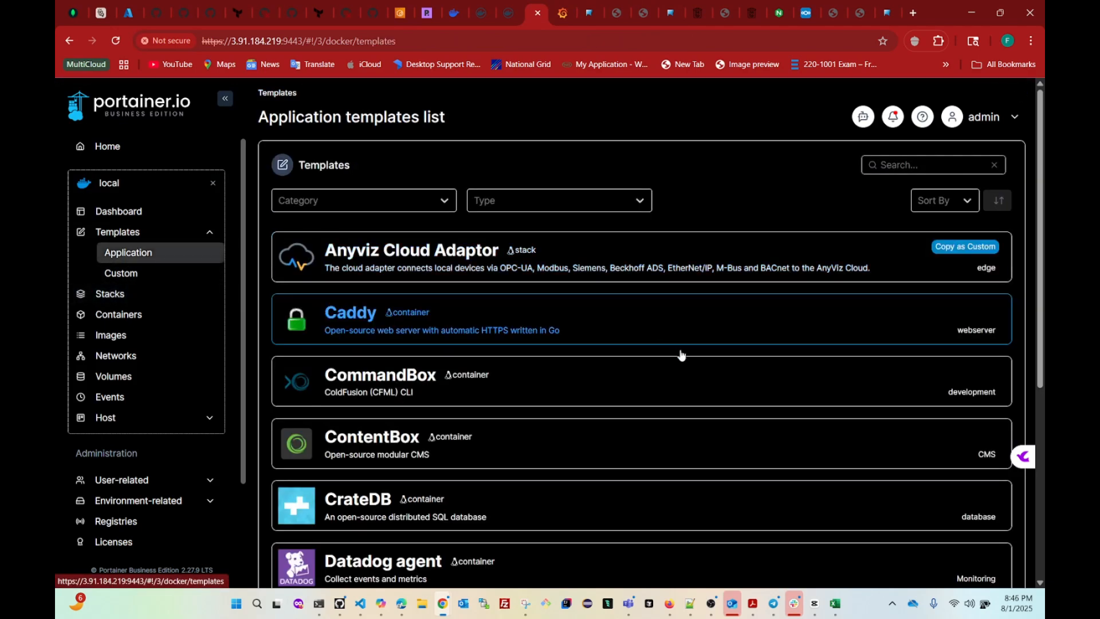
scroll(708, 417, down, 5)
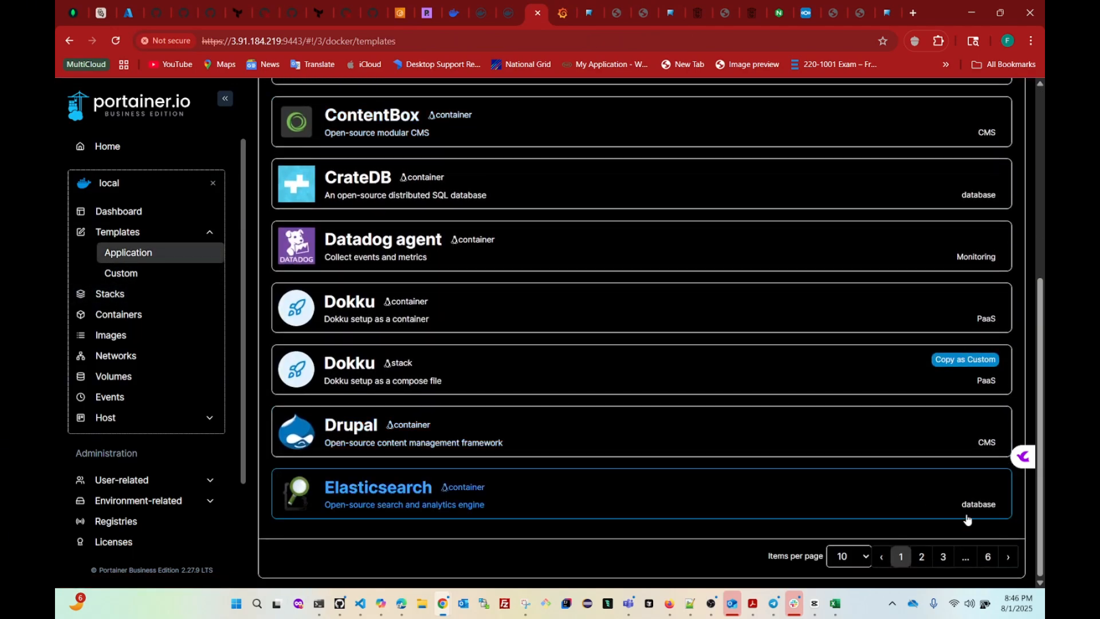
click(1009, 565)
scroll(709, 491, up, 5)
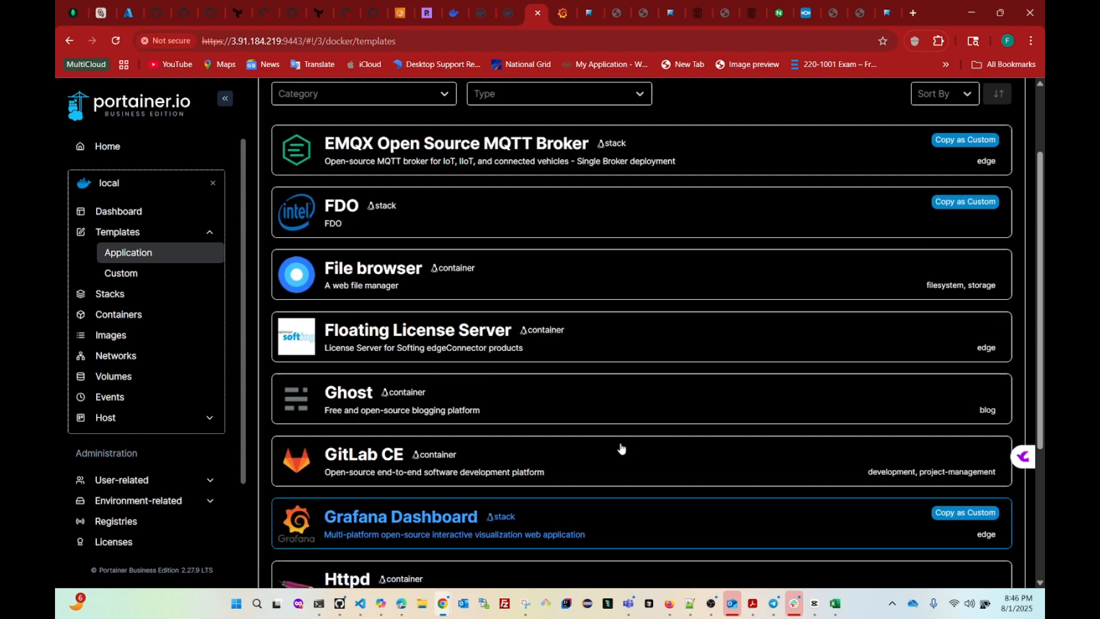
scroll(800, 518, down, 5)
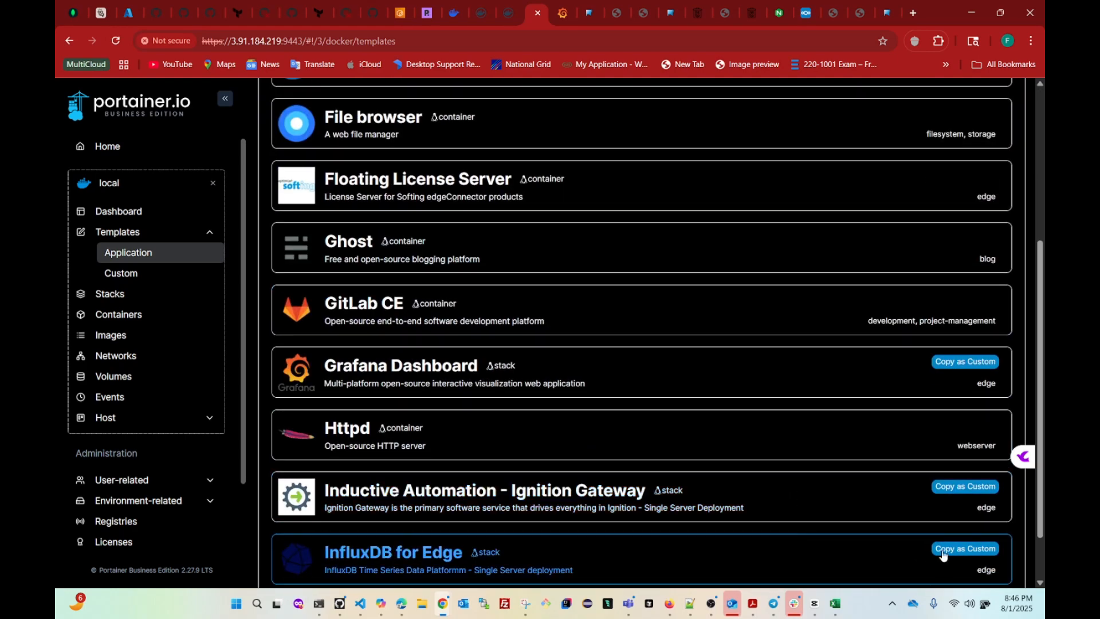
scroll(941, 550, down, 2)
click(1006, 565)
scroll(634, 474, up, 5)
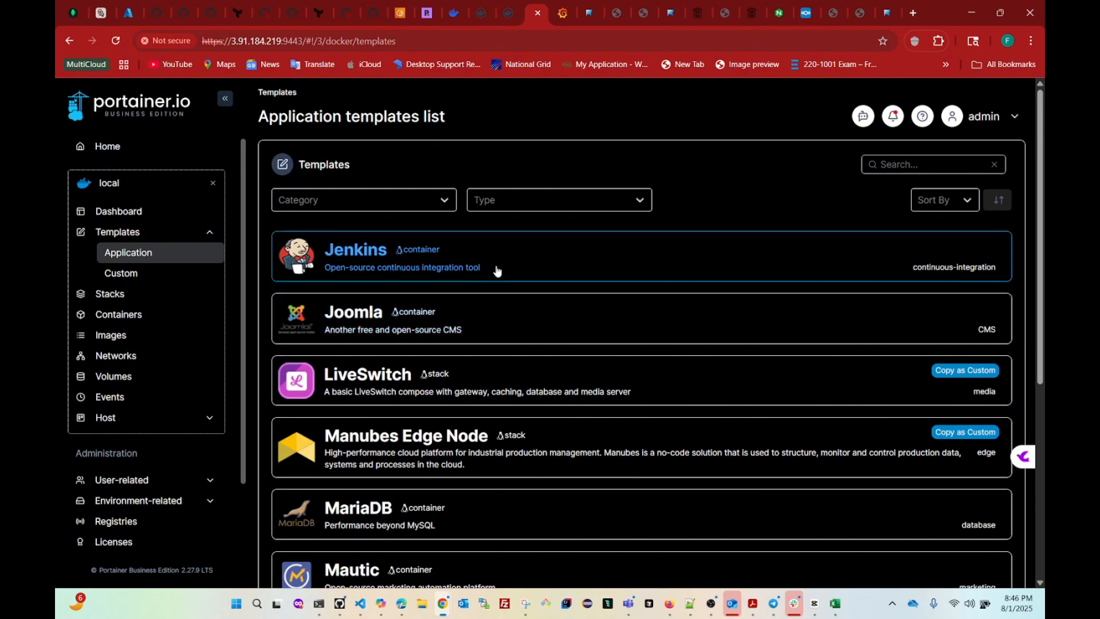
click(531, 263)
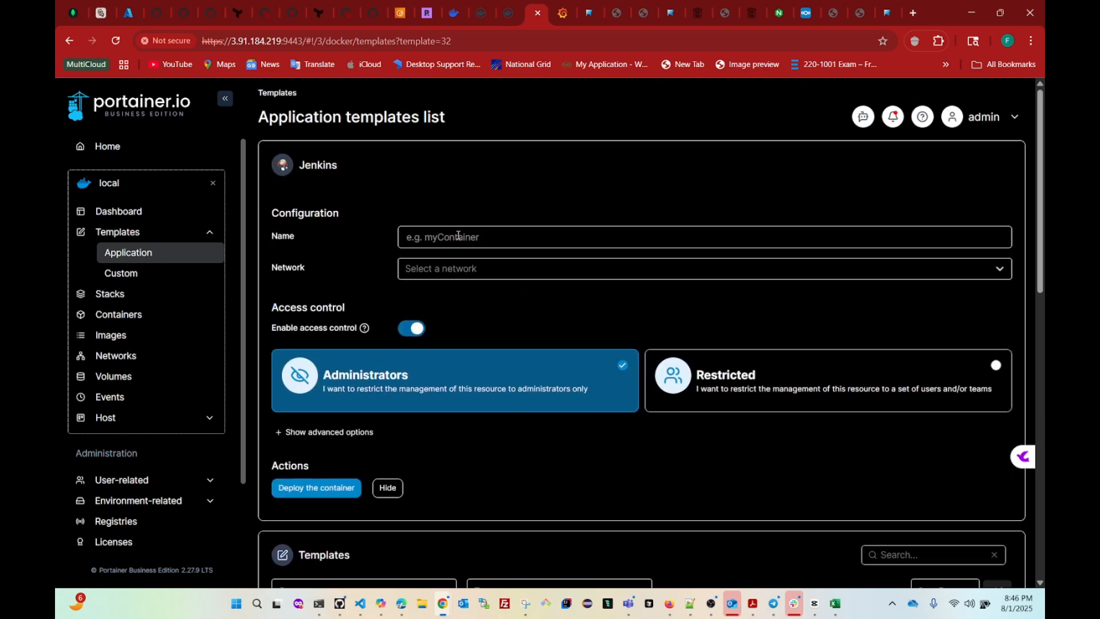
- Set the Jenkins container's name to jenkins and its network to bridge
click(458, 235)
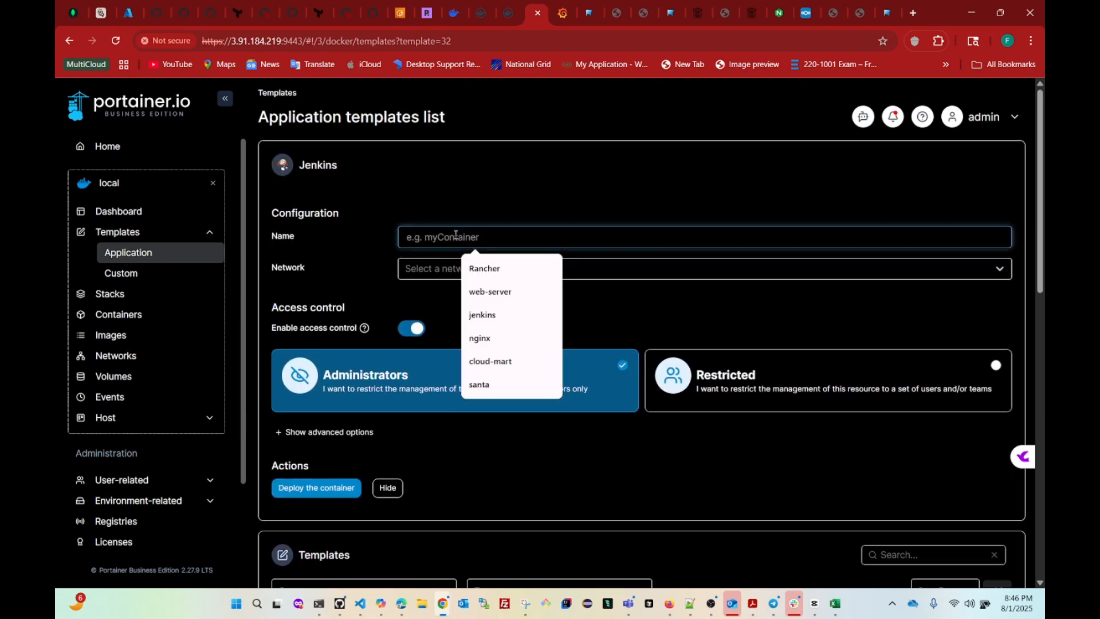
click(496, 315)
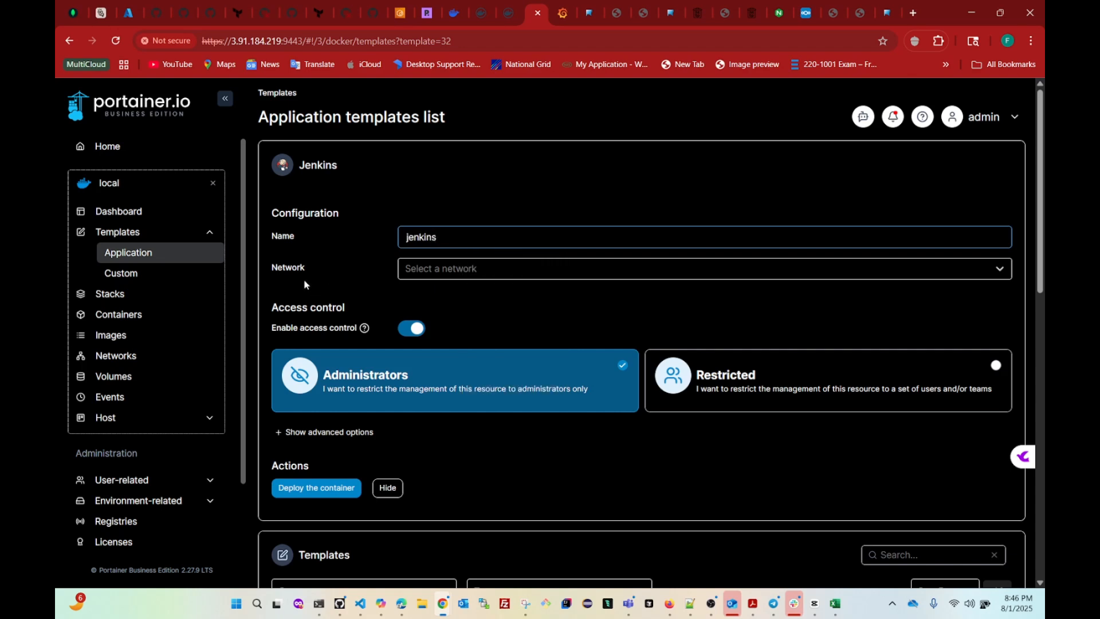
click(430, 268)
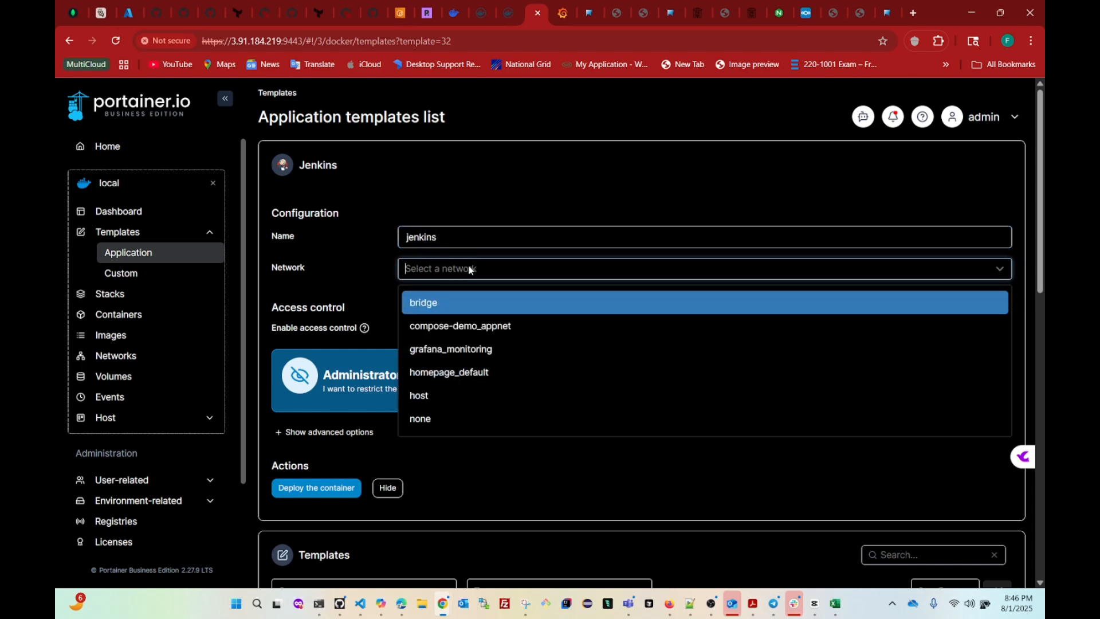
click(424, 301)
scroll(351, 271, down, 1)
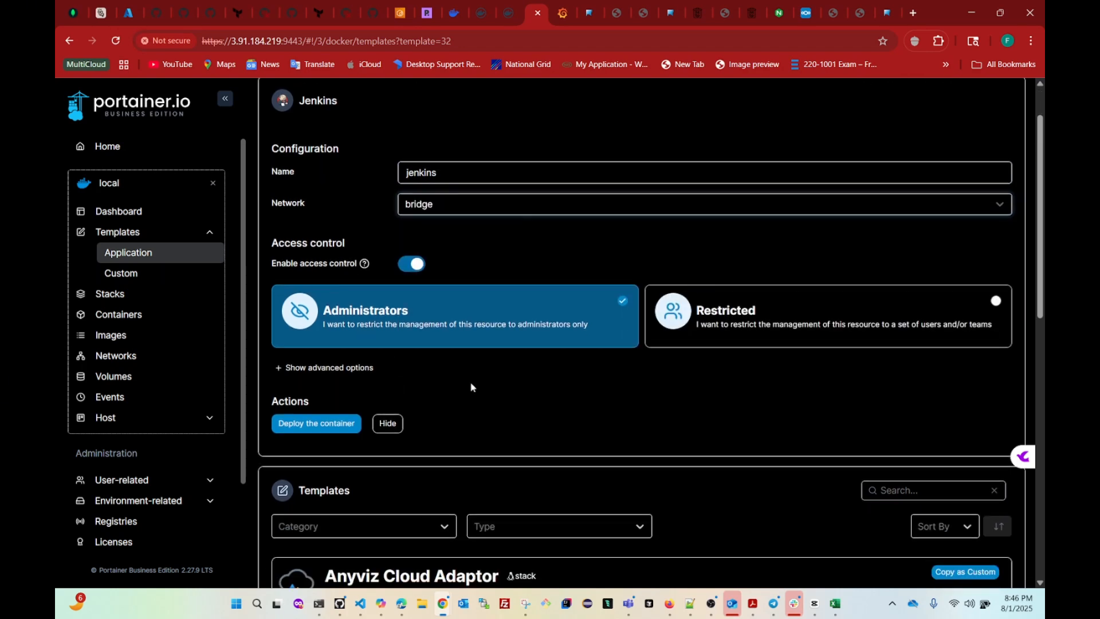
- Deploy the configured Jenkins container, look at the stacks list, and return to the container list
click(312, 427)
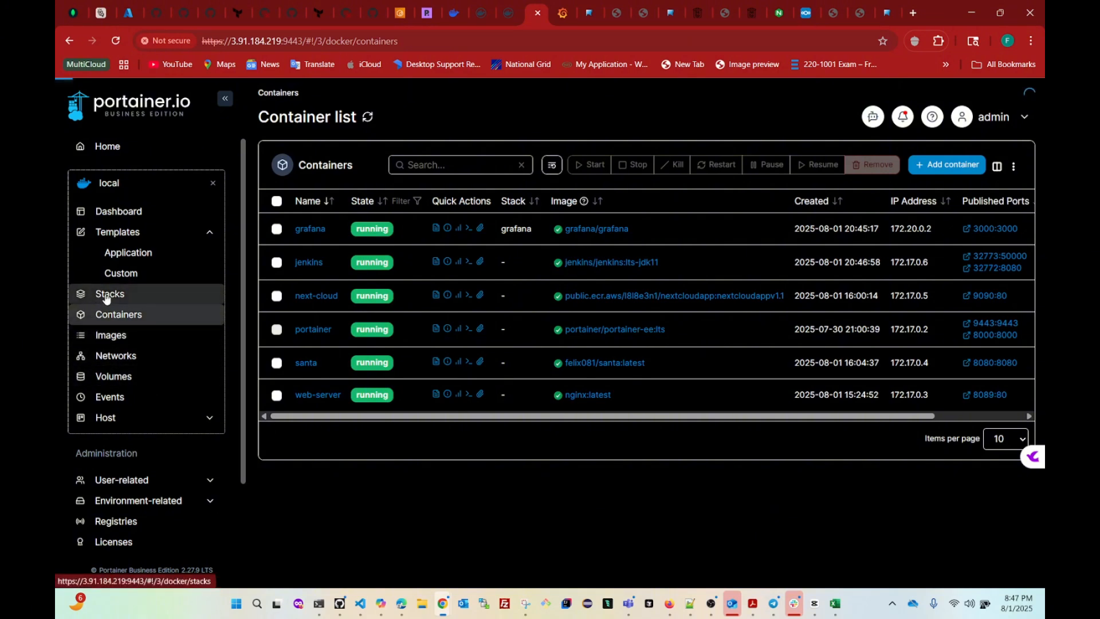
click(146, 295)
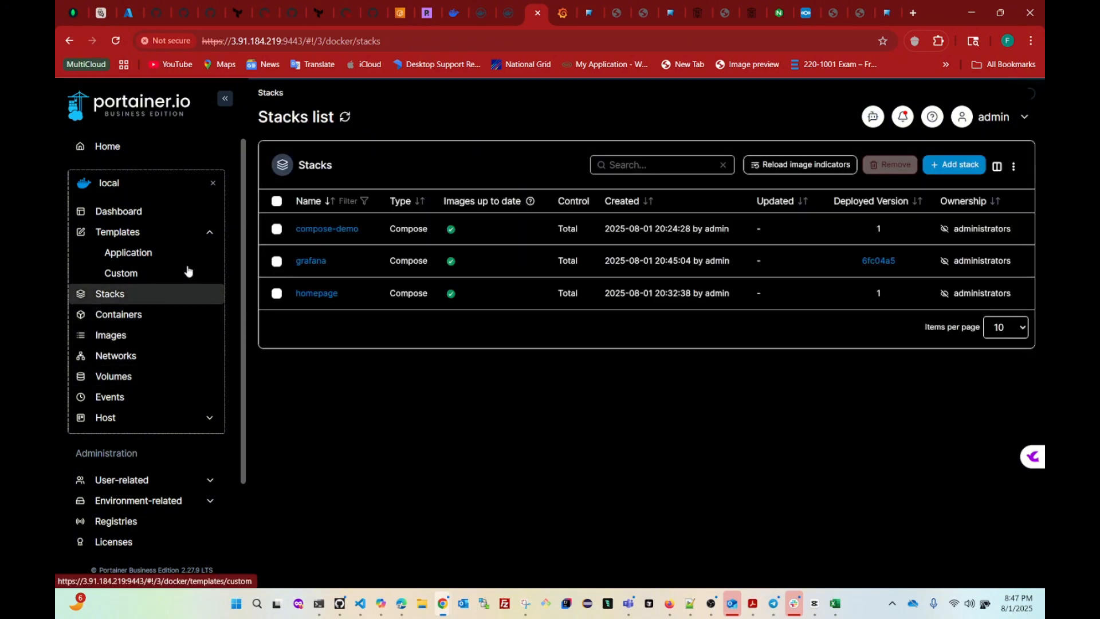
click(113, 318)
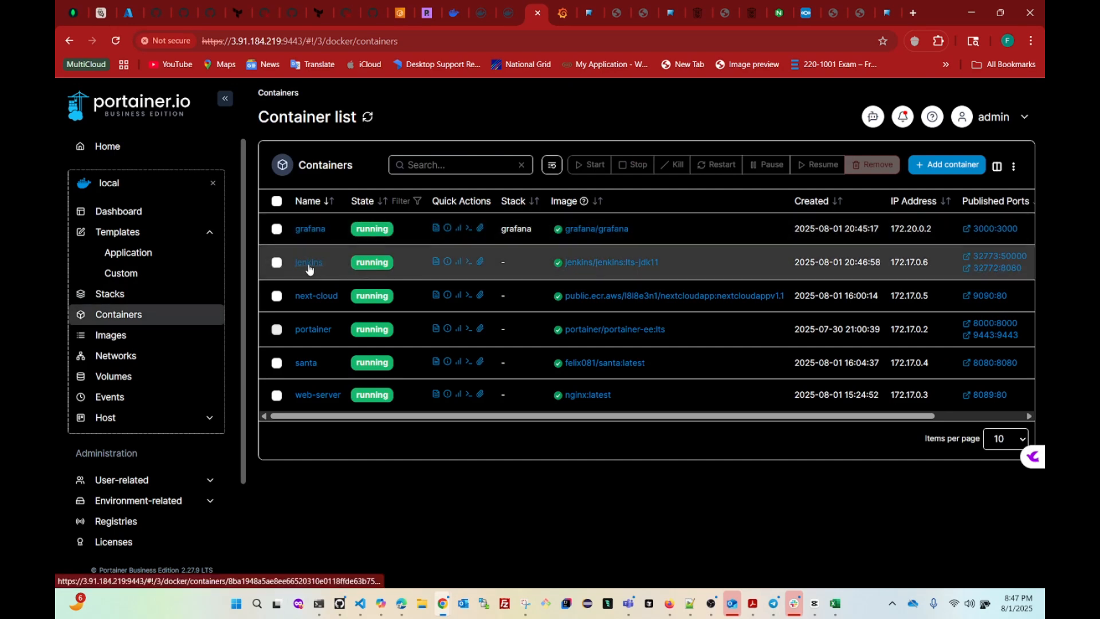
- Try to open the jenkins container's published ports 32772:8080 and 32773:50000, closing each page to return to the container list
click(993, 269)
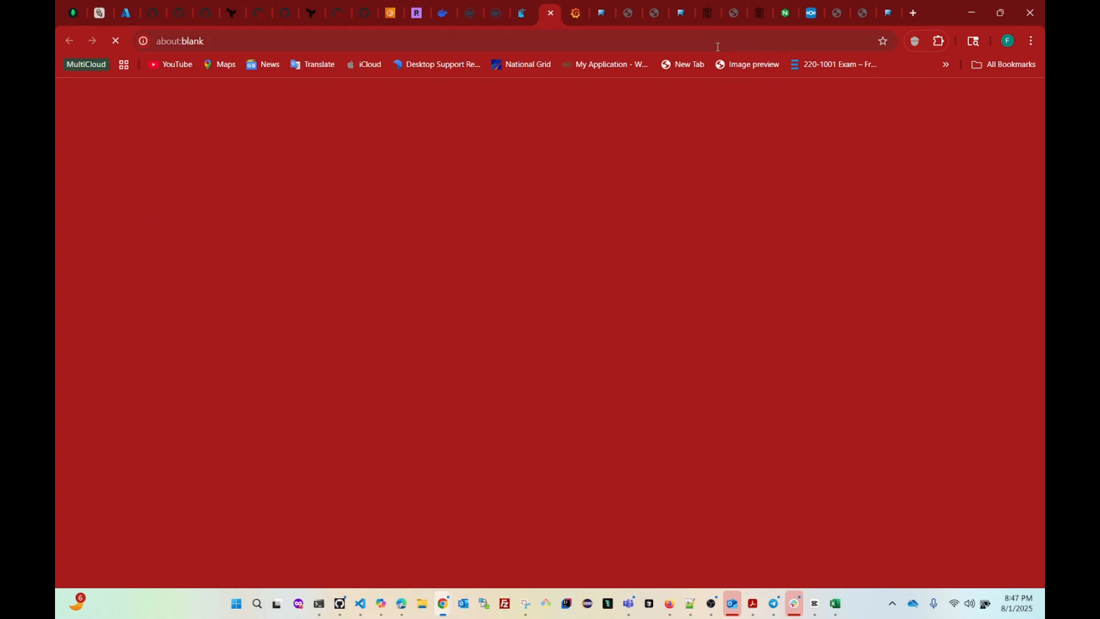
click(549, 16)
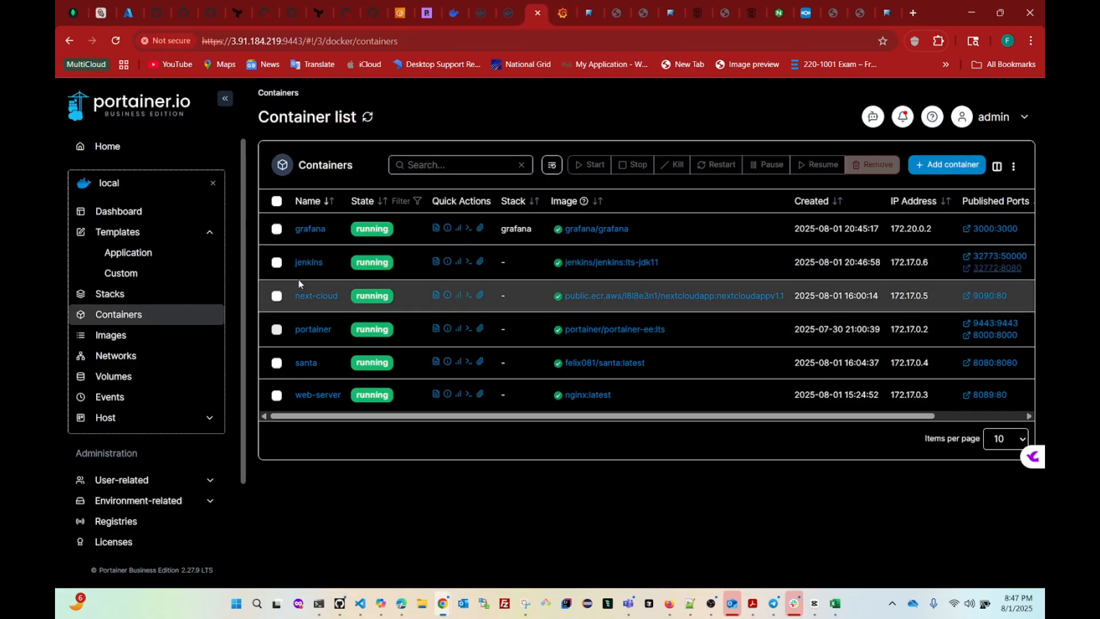
click(994, 258)
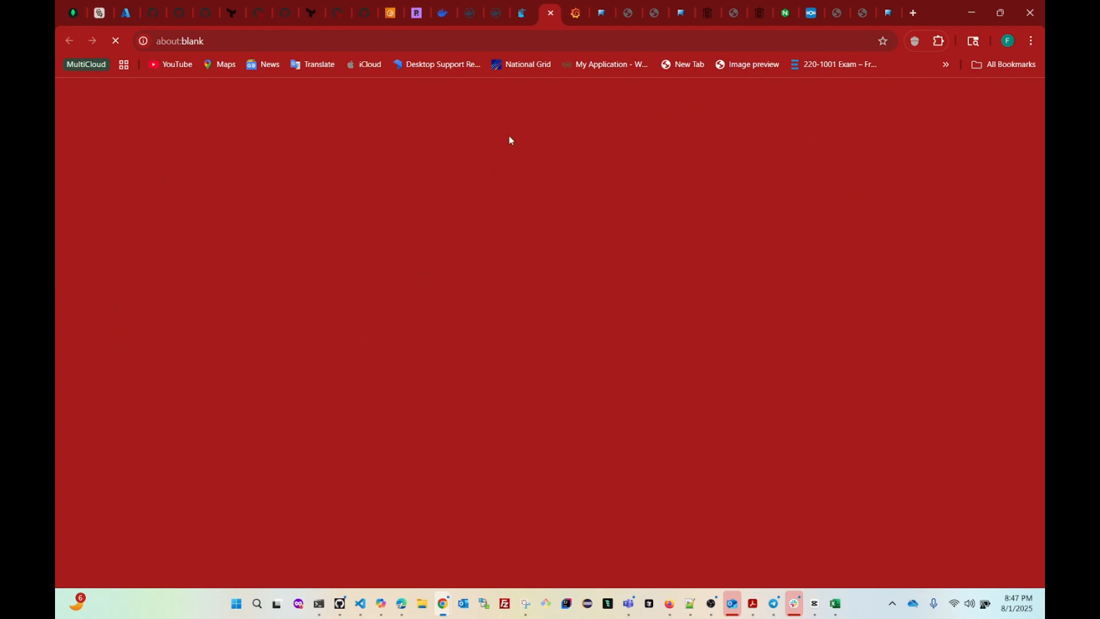
click(550, 14)
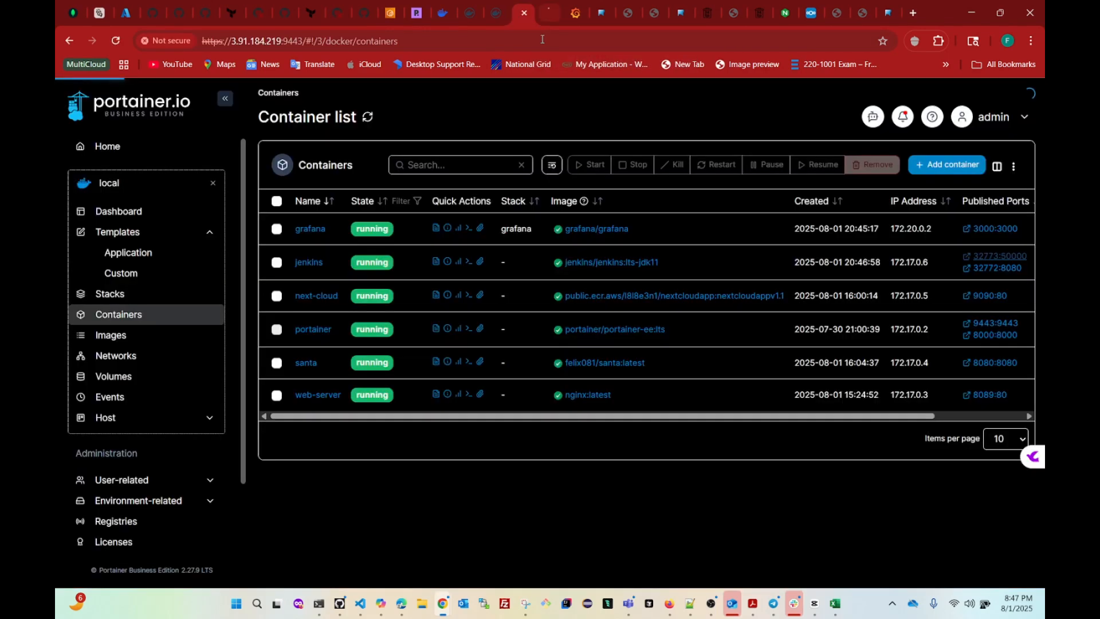
- Remove the running jenkins container without automatically removing its non-persistent volumes
click(277, 263)
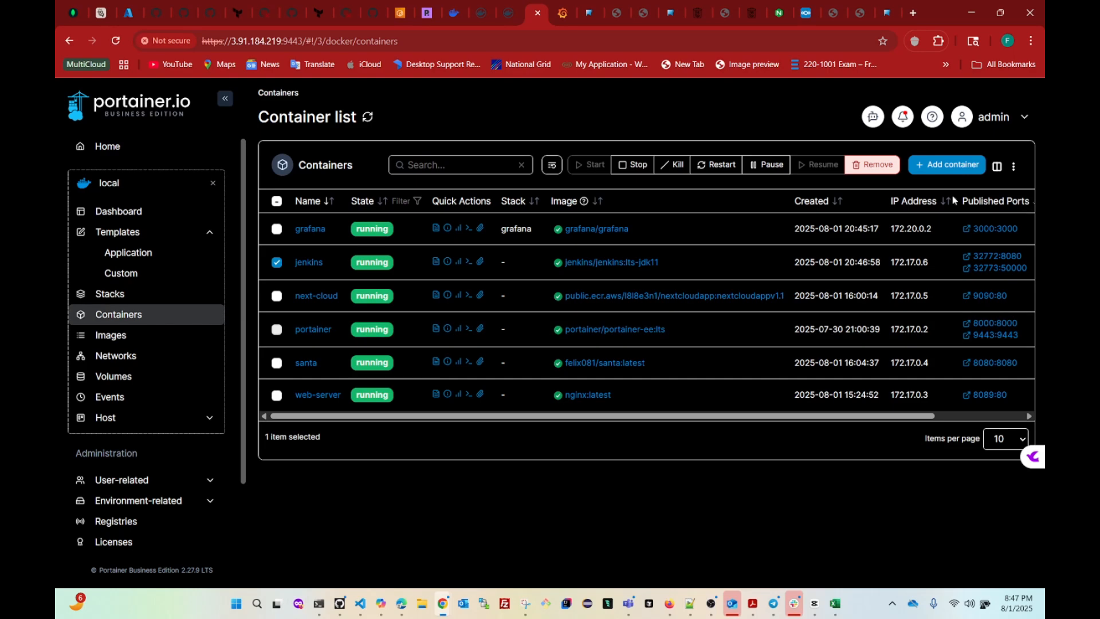
click(869, 166)
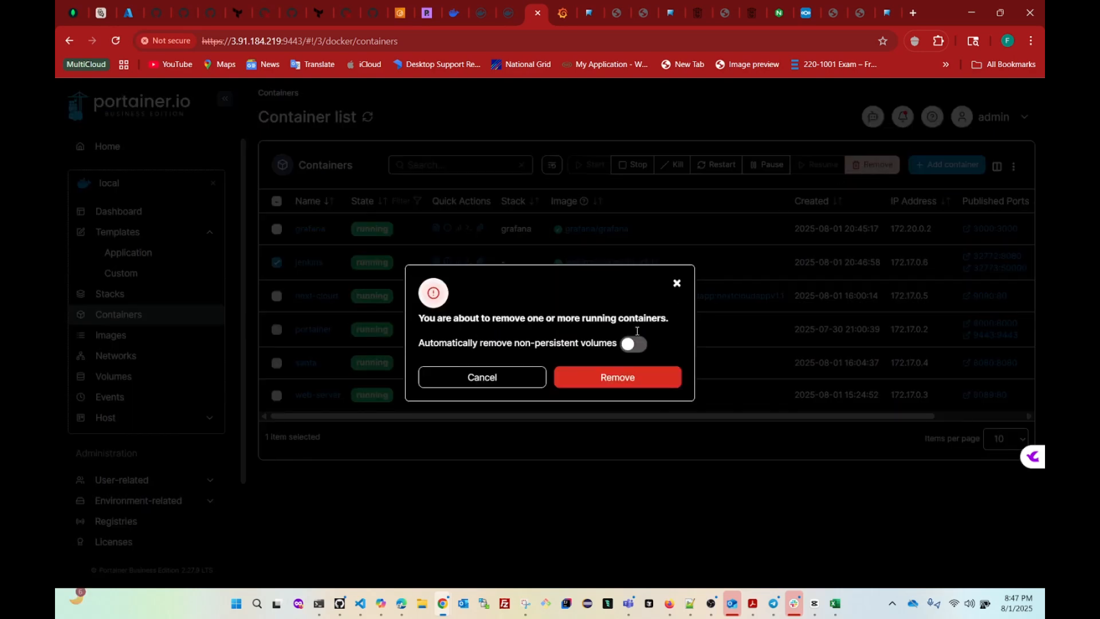
click(604, 387)
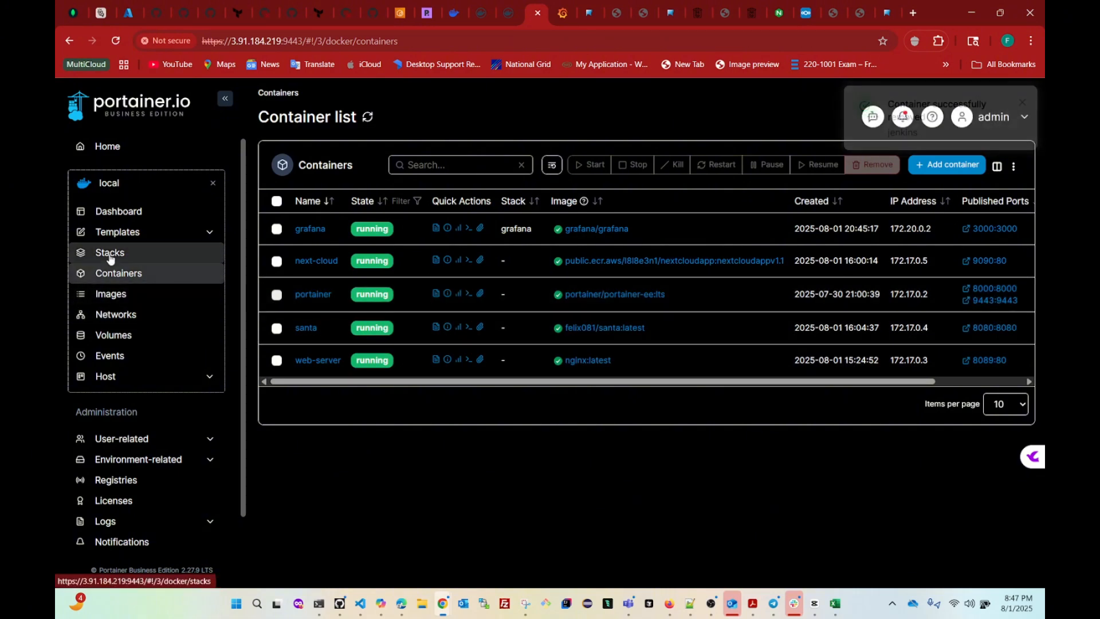
- Open the Jenkins container template on page 3 of the application templates
click(119, 239)
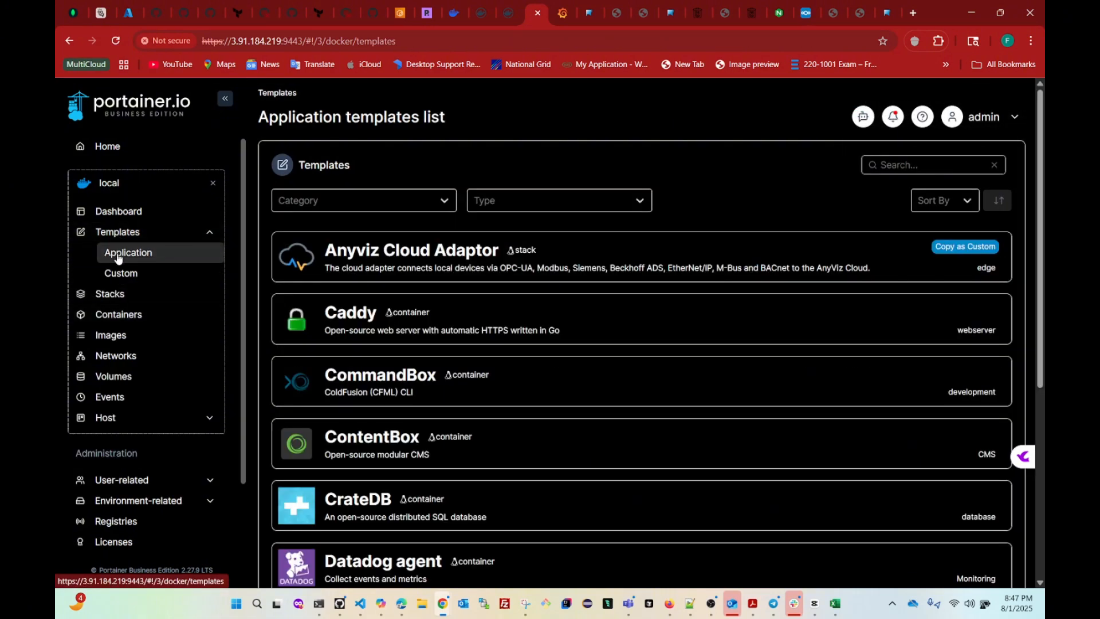
scroll(911, 513, down, 5)
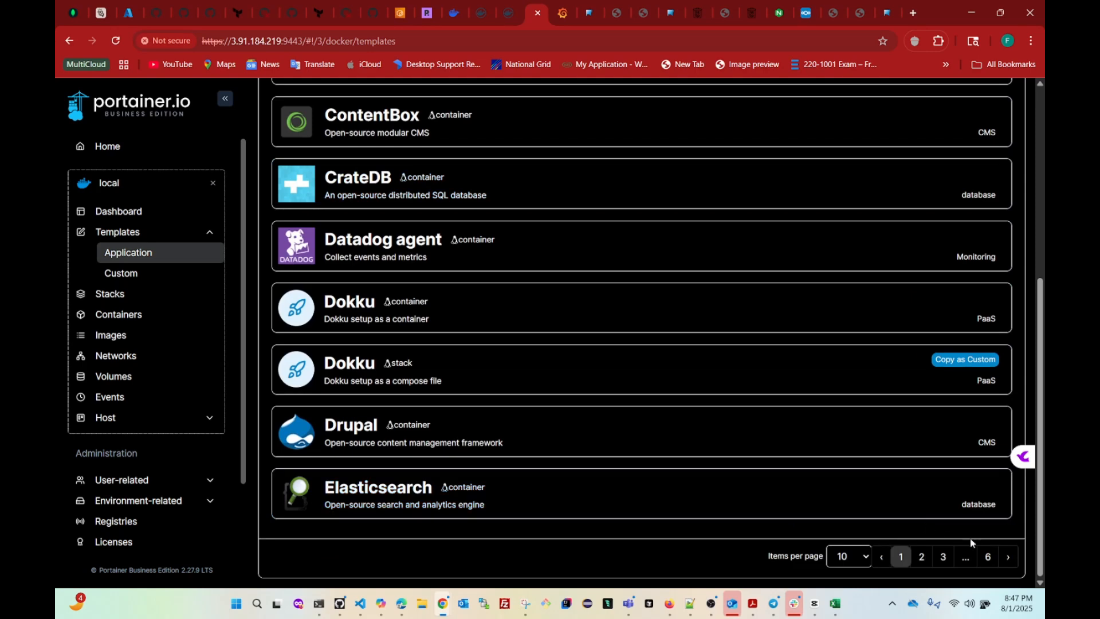
click(1017, 561)
scroll(837, 509, up, 10)
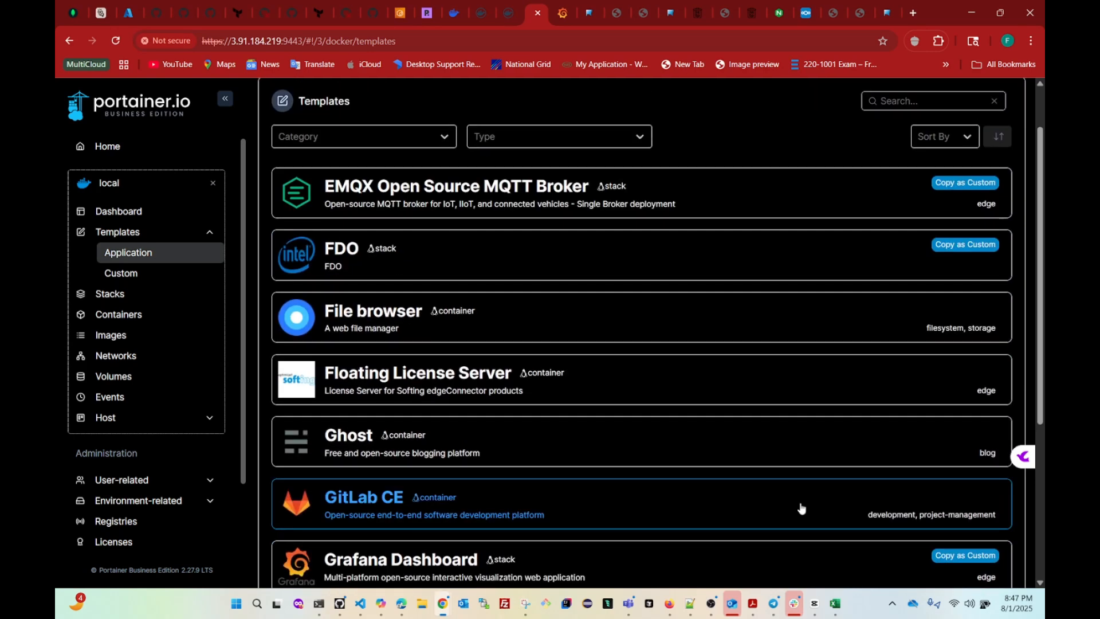
scroll(917, 545, down, 3)
scroll(986, 567, down, 2)
click(1008, 559)
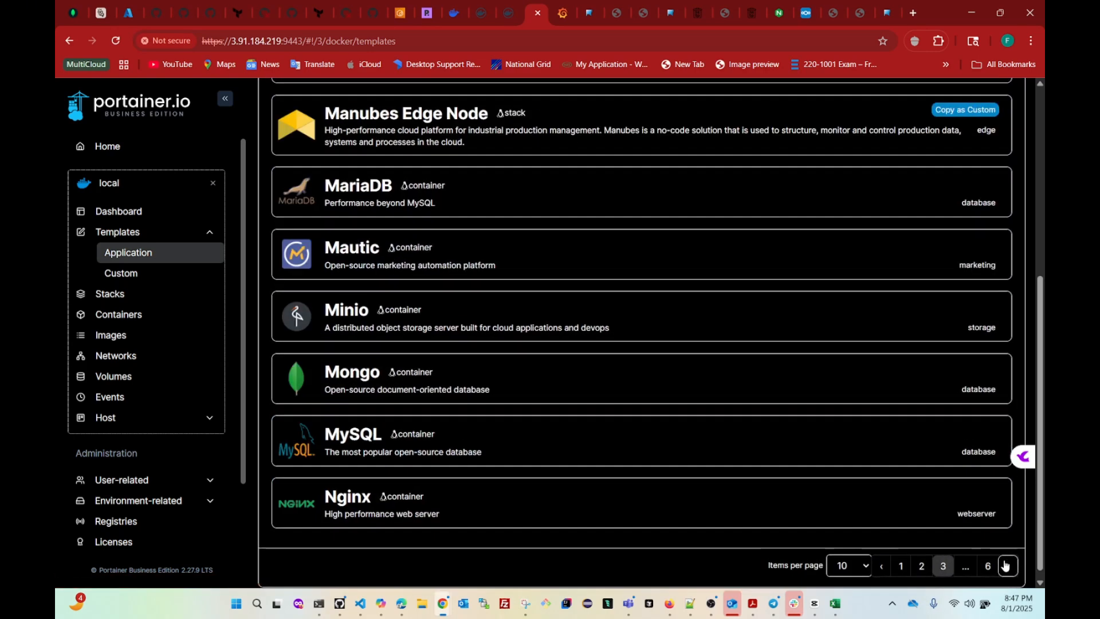
scroll(703, 530, up, 1)
scroll(702, 530, up, 10)
click(369, 192)
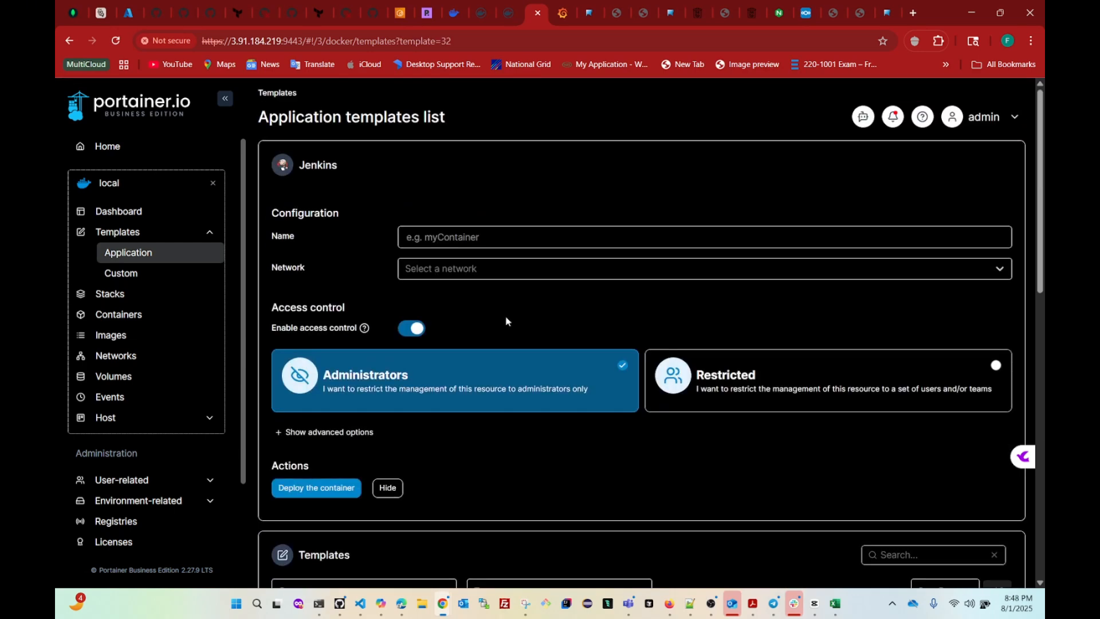
- Name the new container jenkins and attach it to the bridge network
click(465, 247)
click(463, 313)
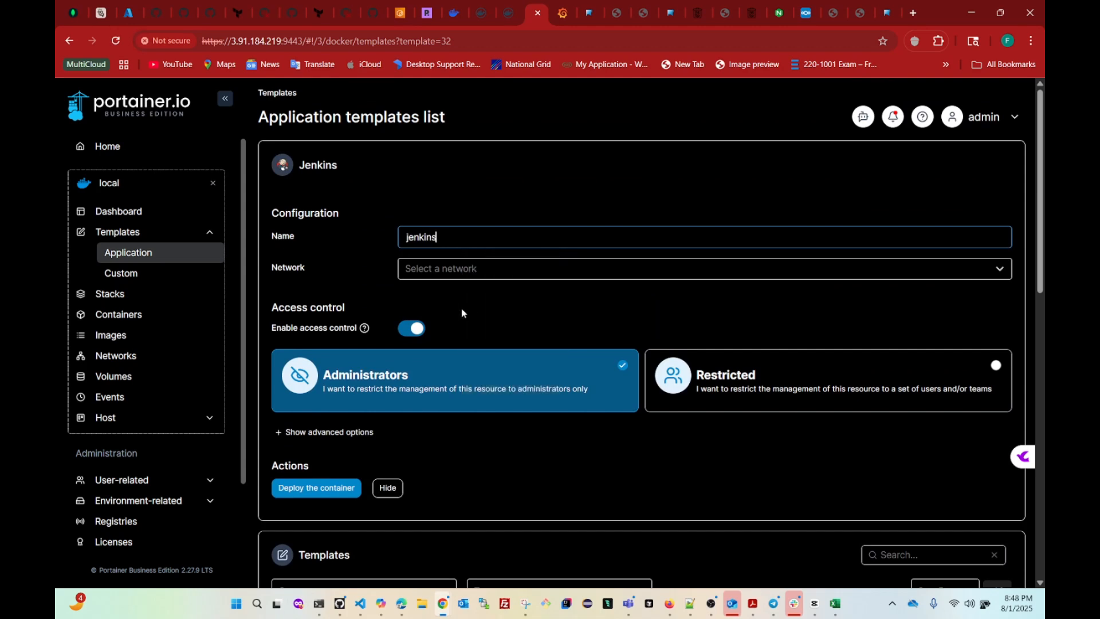
click(436, 274)
click(436, 301)
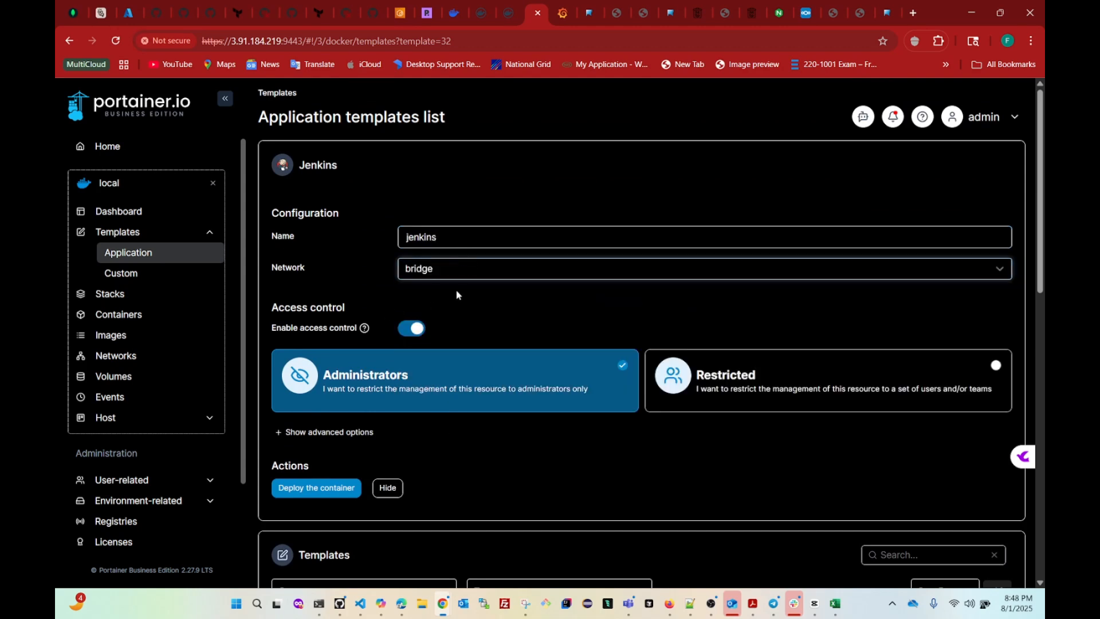
- In the advanced options, map host port 9000 to container port 8080 and host port 9091 to container port 50000
scroll(525, 294, down, 2)
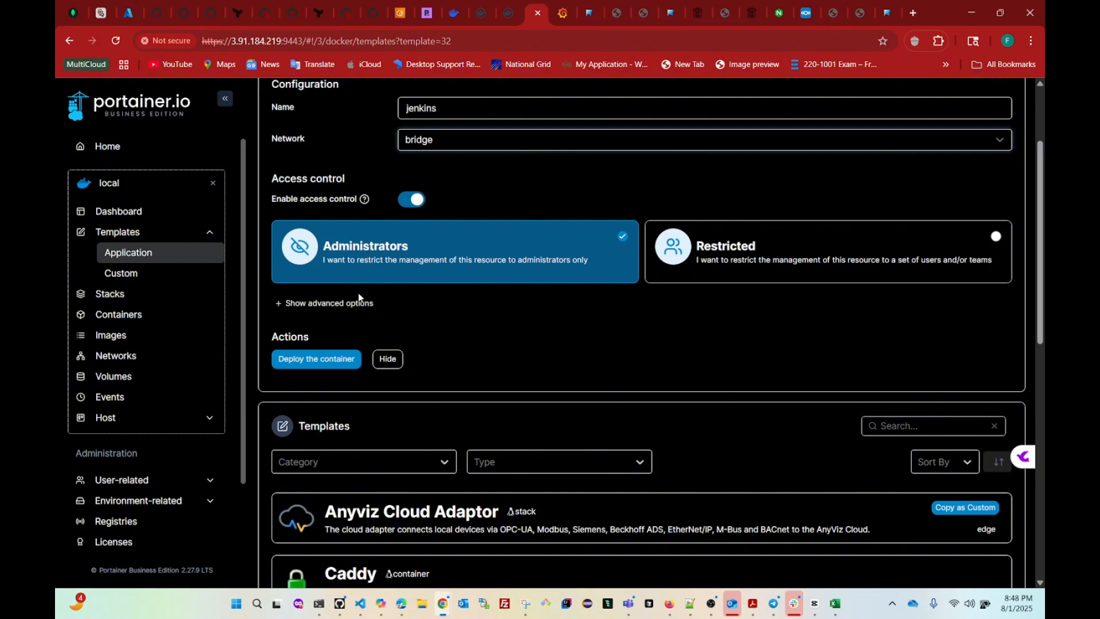
click(311, 306)
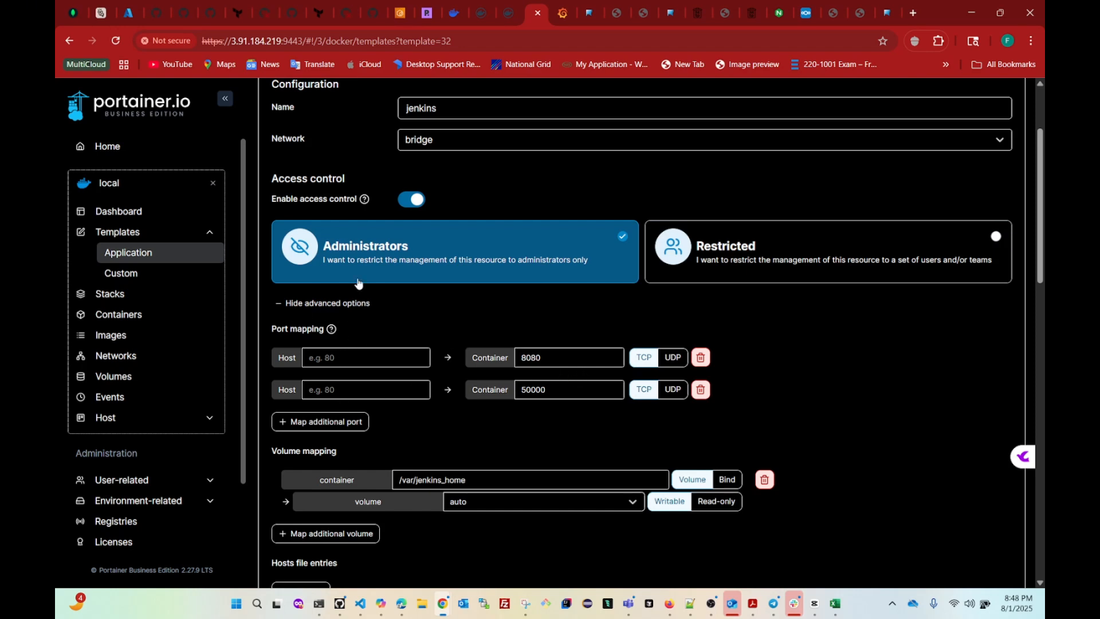
click(345, 358)
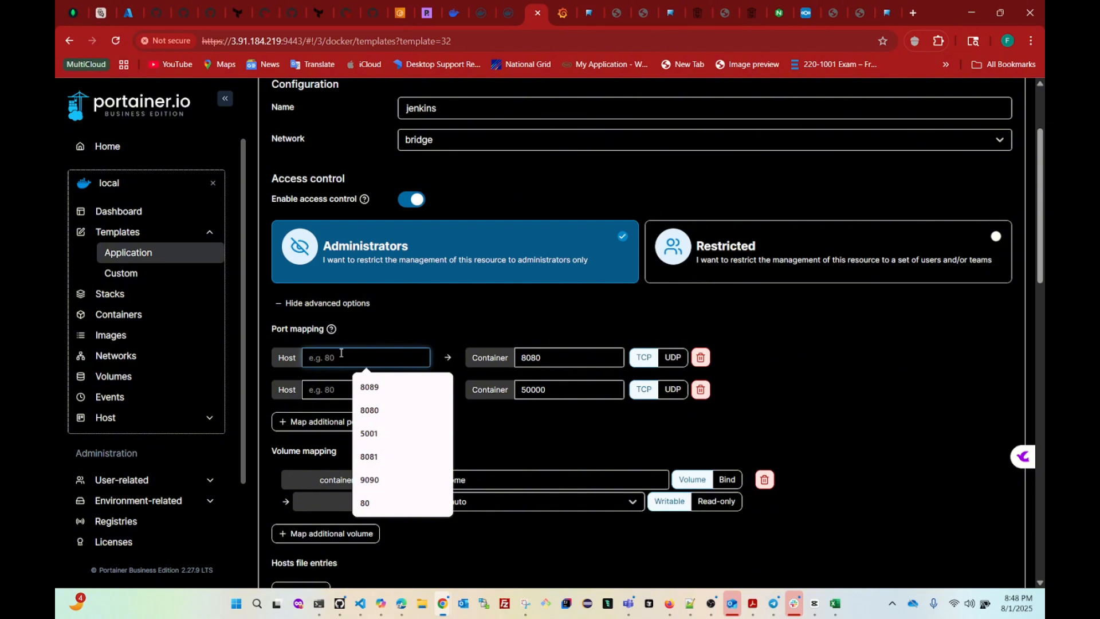
text(9090)
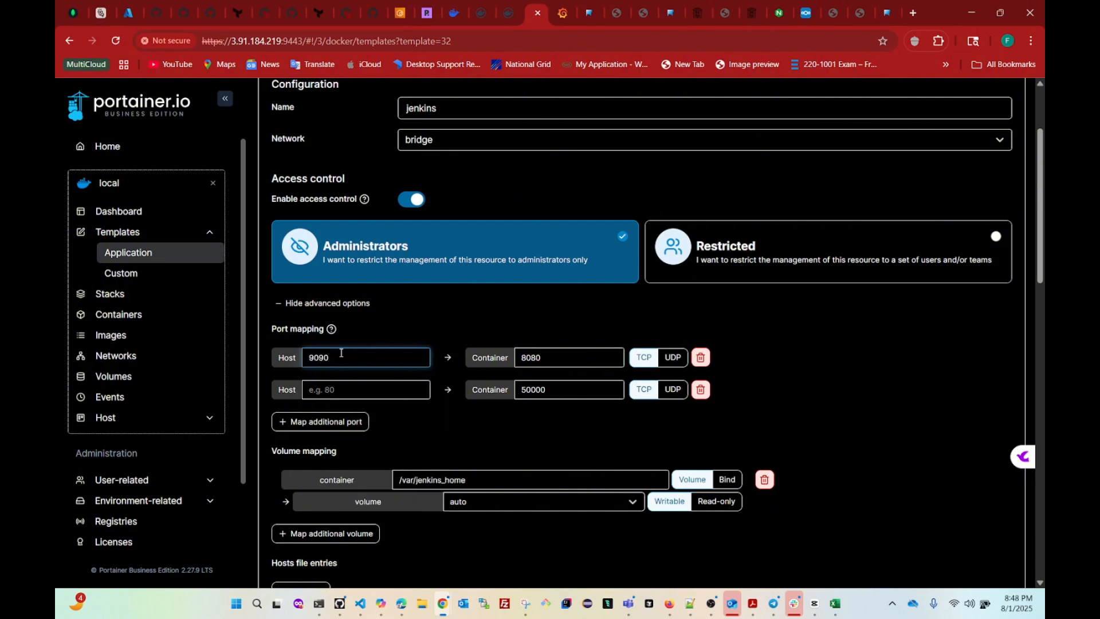
key(BackSpace)
key(BackSpace)
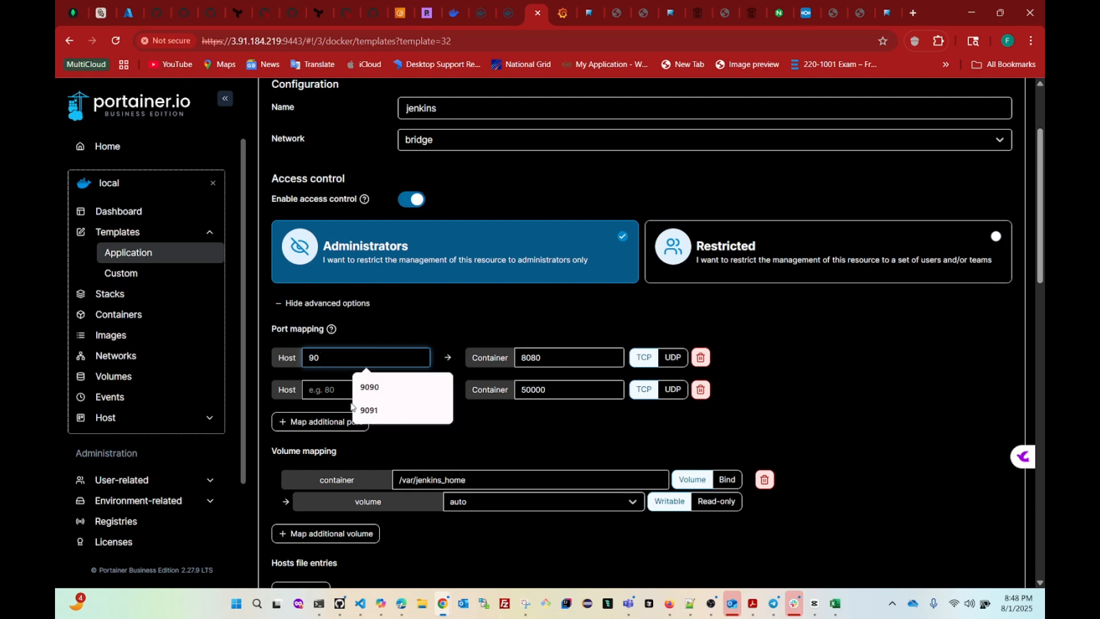
text(000)
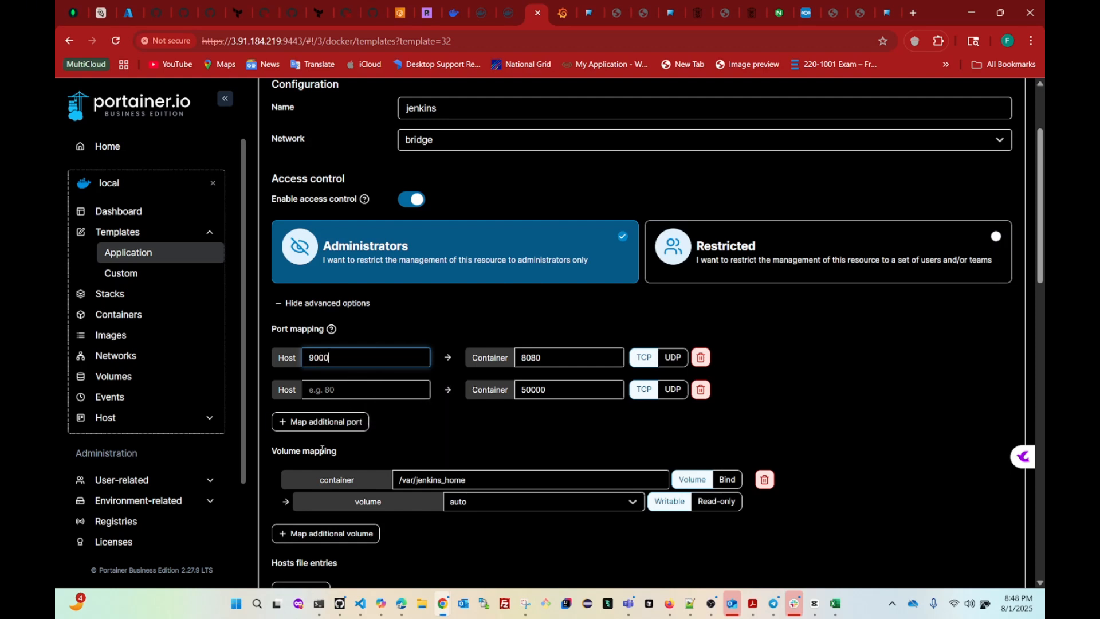
click(365, 392)
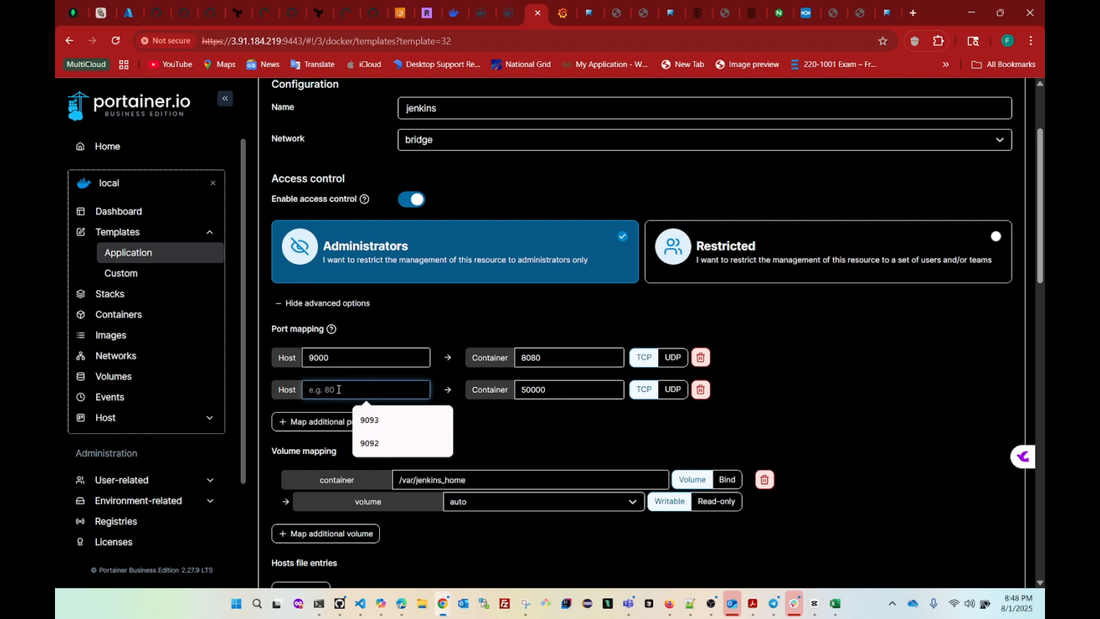
text(9091)
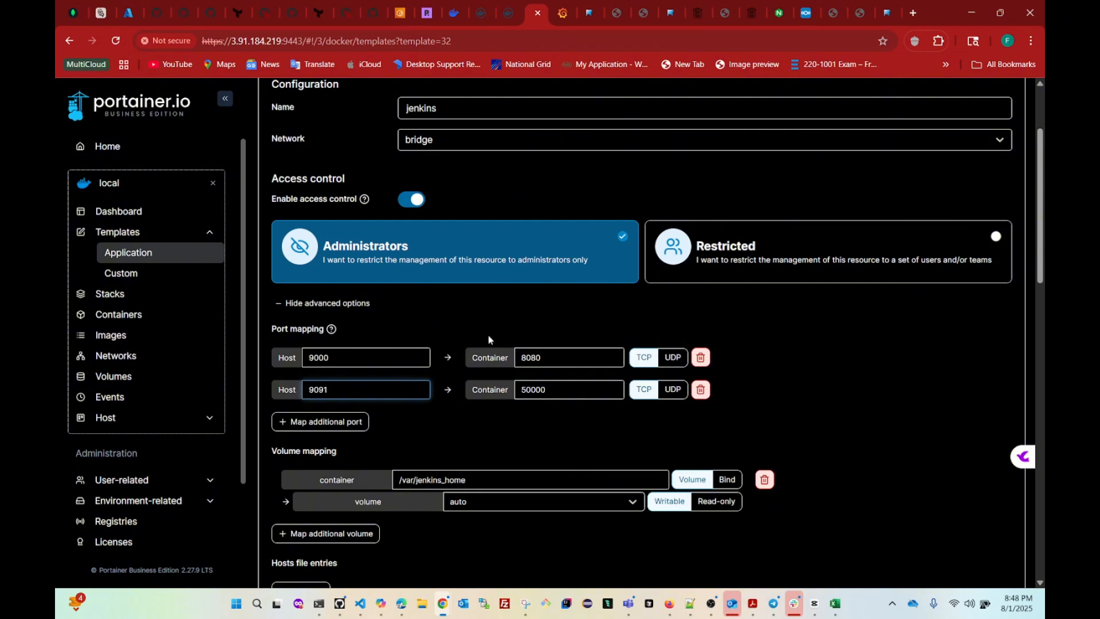
- Set the Jenkins container's hostname to jenkin_server
scroll(446, 407, down, 4)
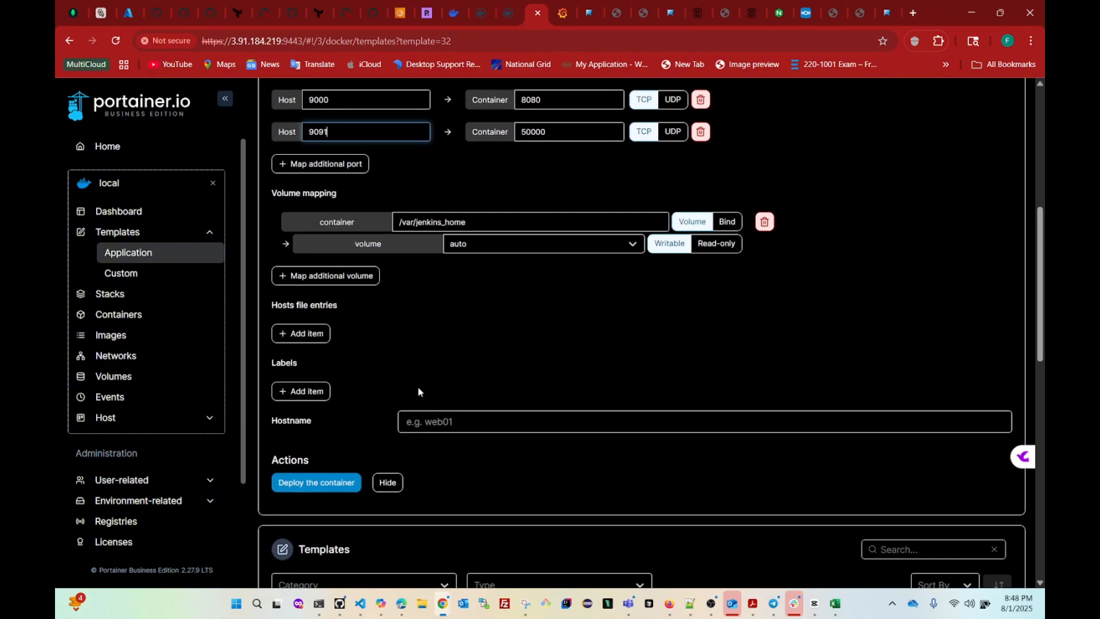
click(446, 422)
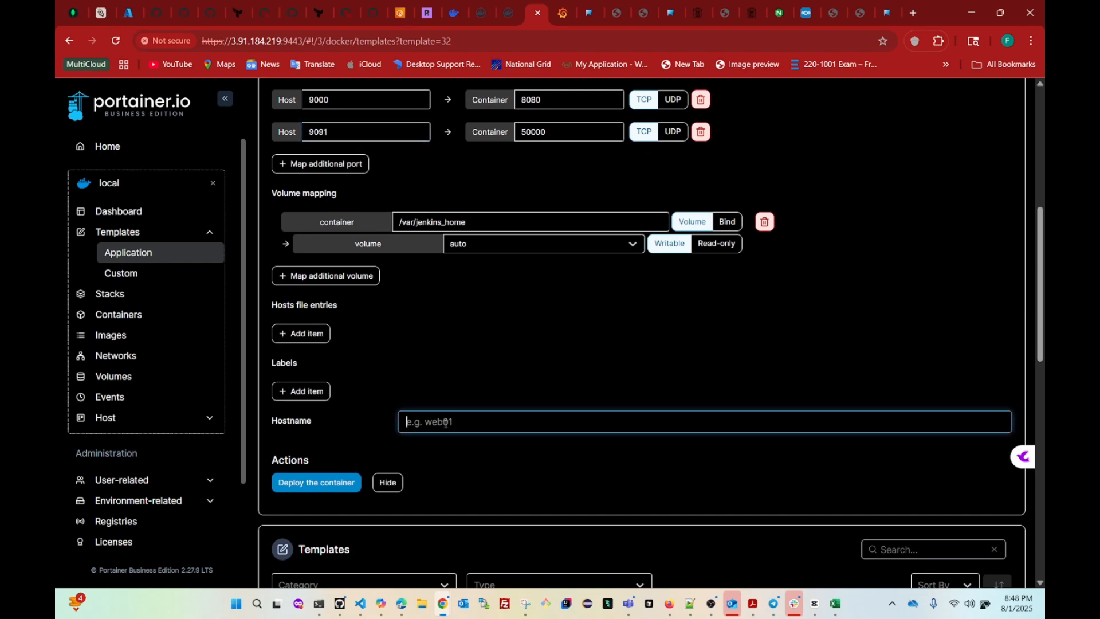
text(jem)
text(nkin)
text(_we)
key(BackSpace)
text(server)
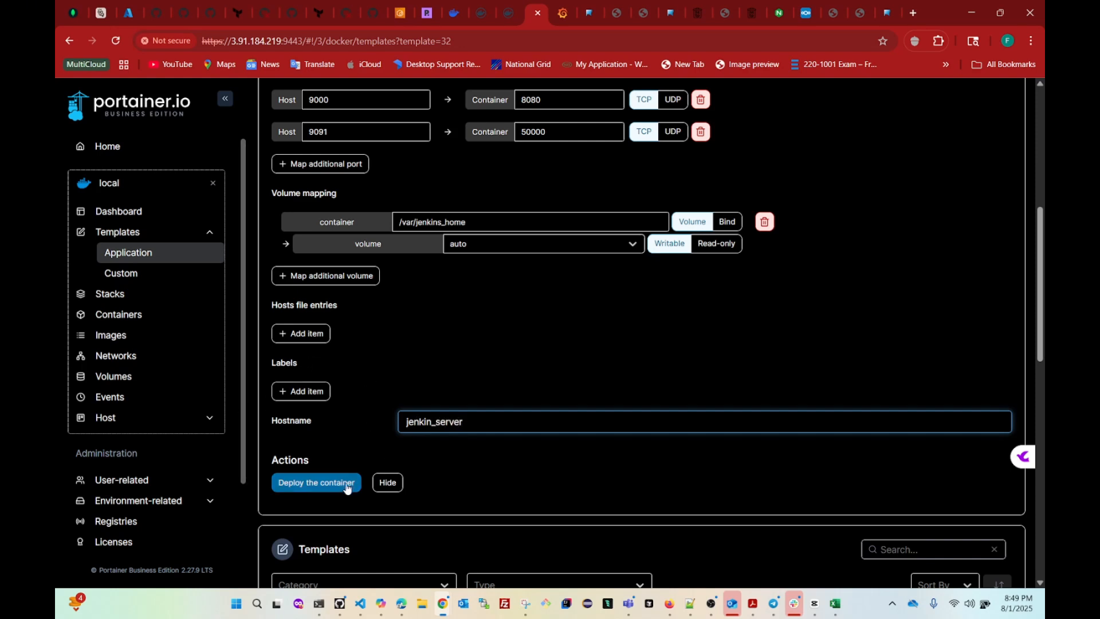
- Review the Jenkins template settings and deploy the container
scroll(489, 375, up, 5)
scroll(489, 376, up, 2)
scroll(344, 436, down, 8)
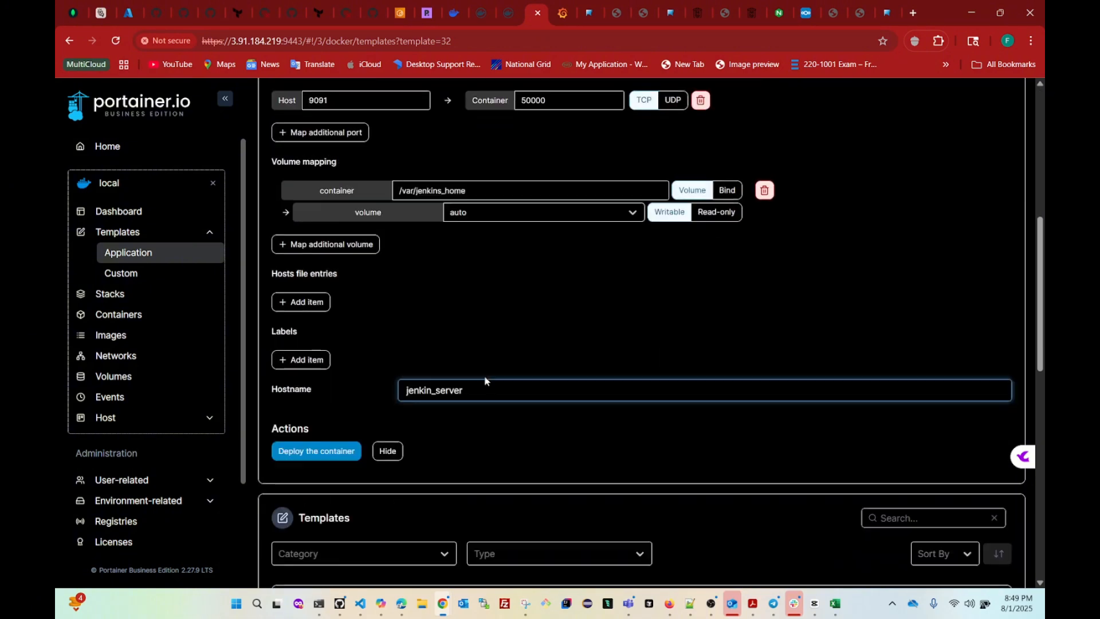
click(308, 424)
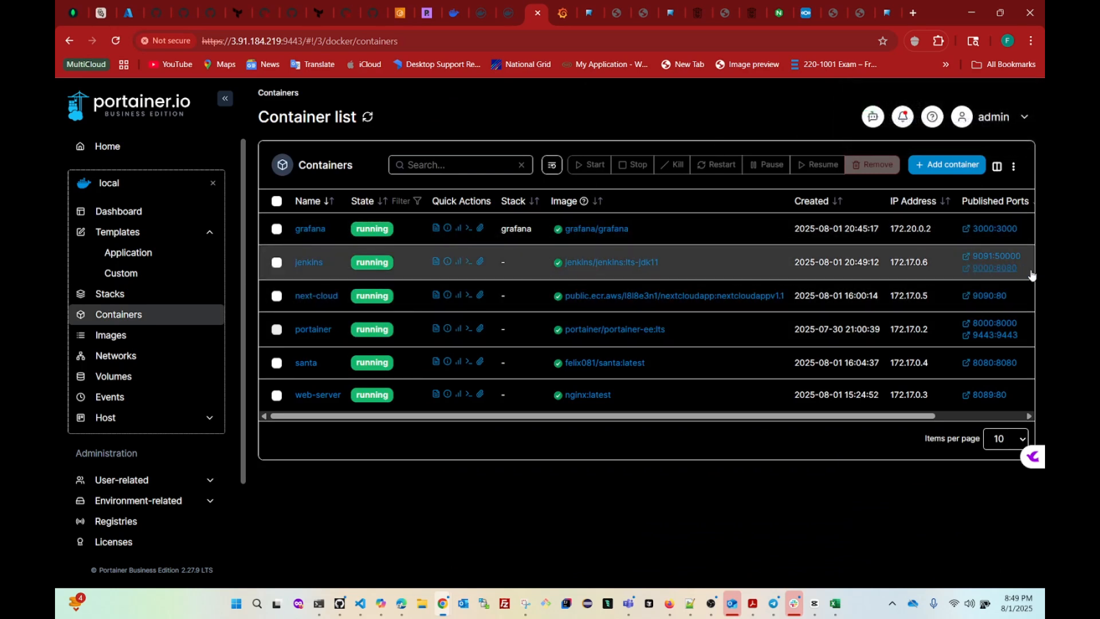
- Open the jenkins container's published port 9000 and copy the path /var/jenkins_home/secrets/initialAdminPassword from the Unlock Jenkins page
click(995, 268)
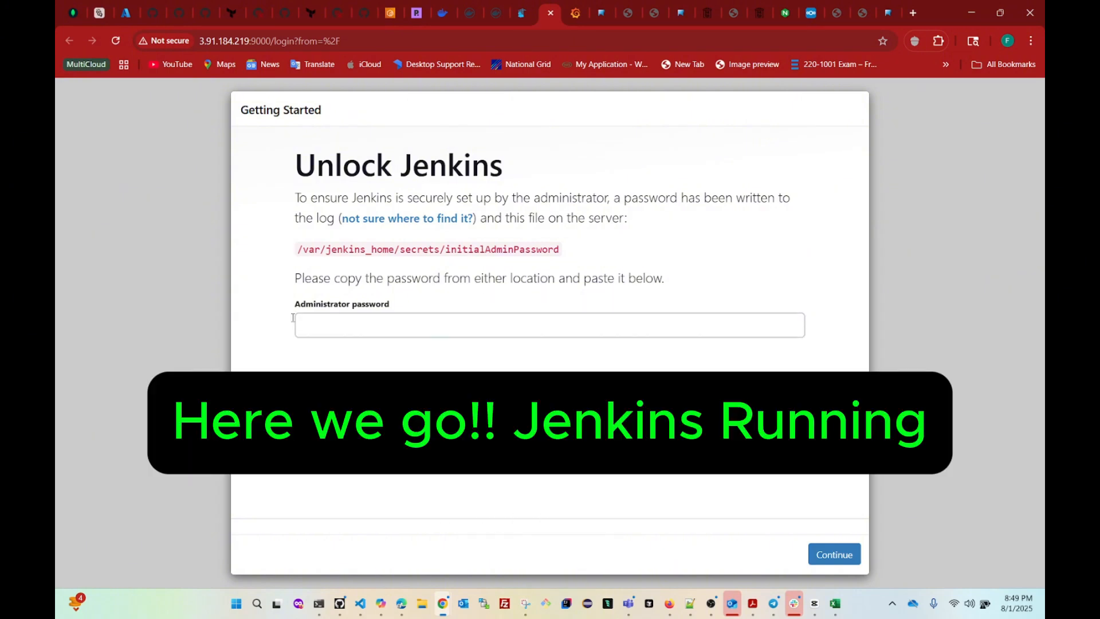
click(511, 337)
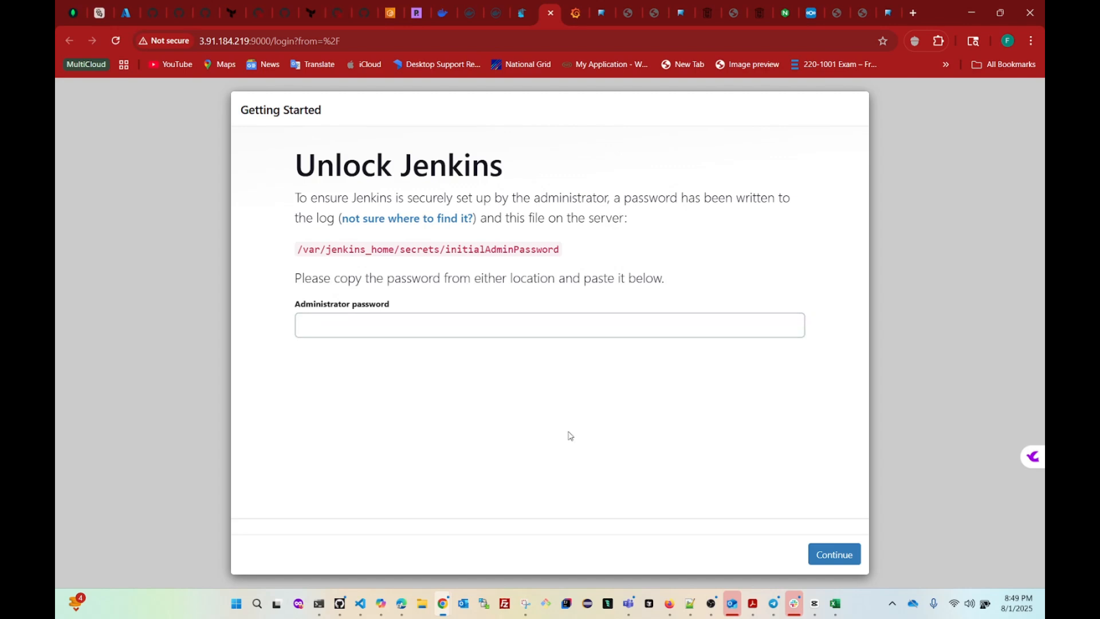
drag(566, 255, 296, 255)
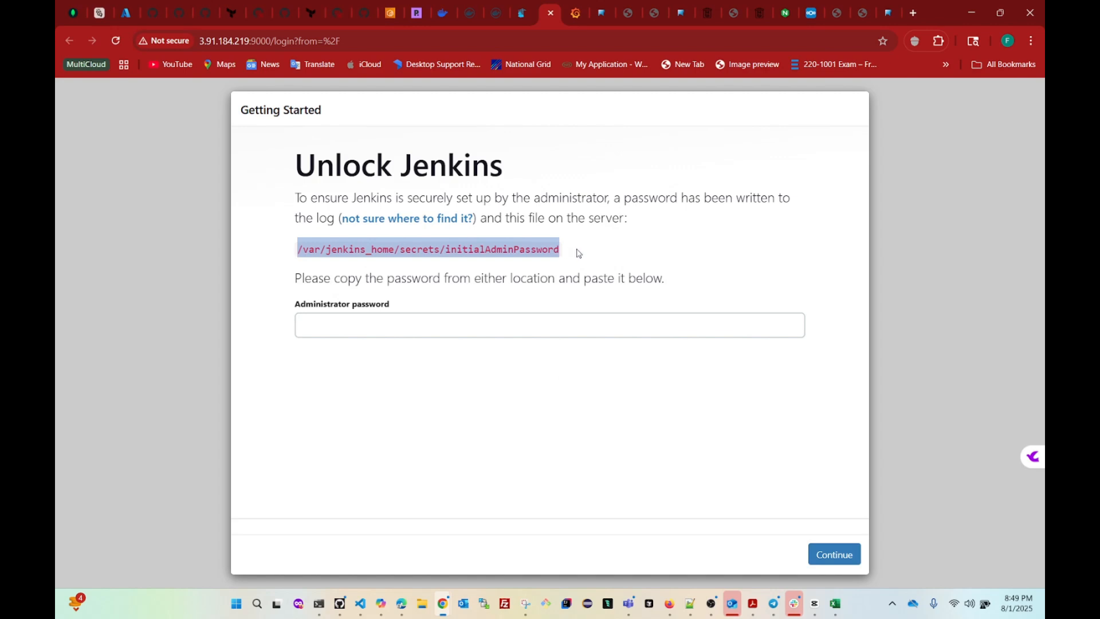
click(276, 258)
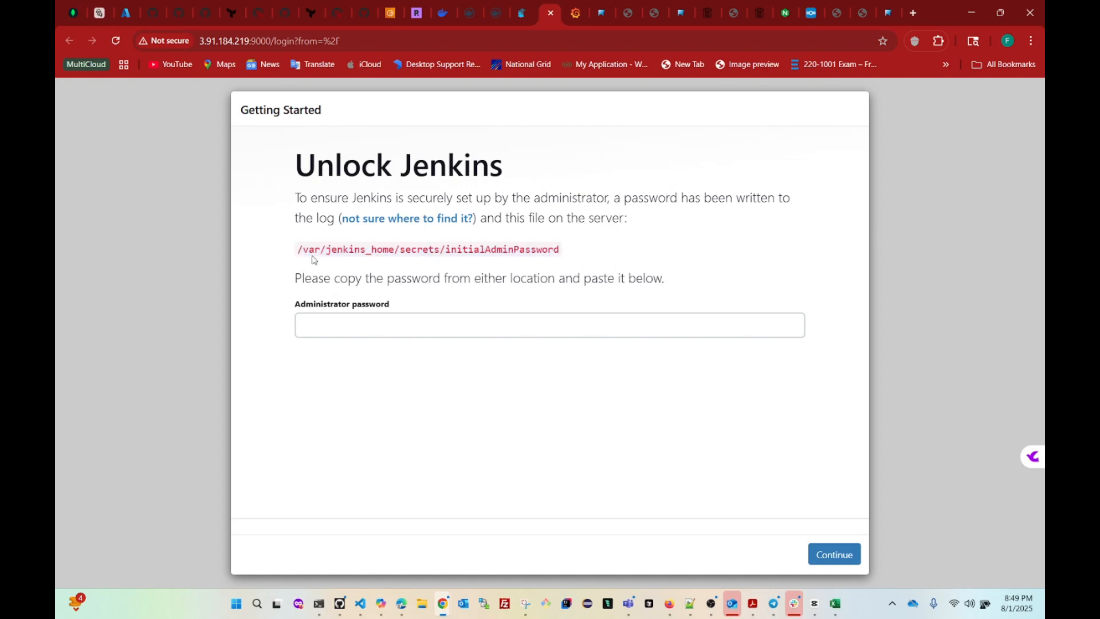
drag(298, 250, 566, 261)
key(ctrl+c)
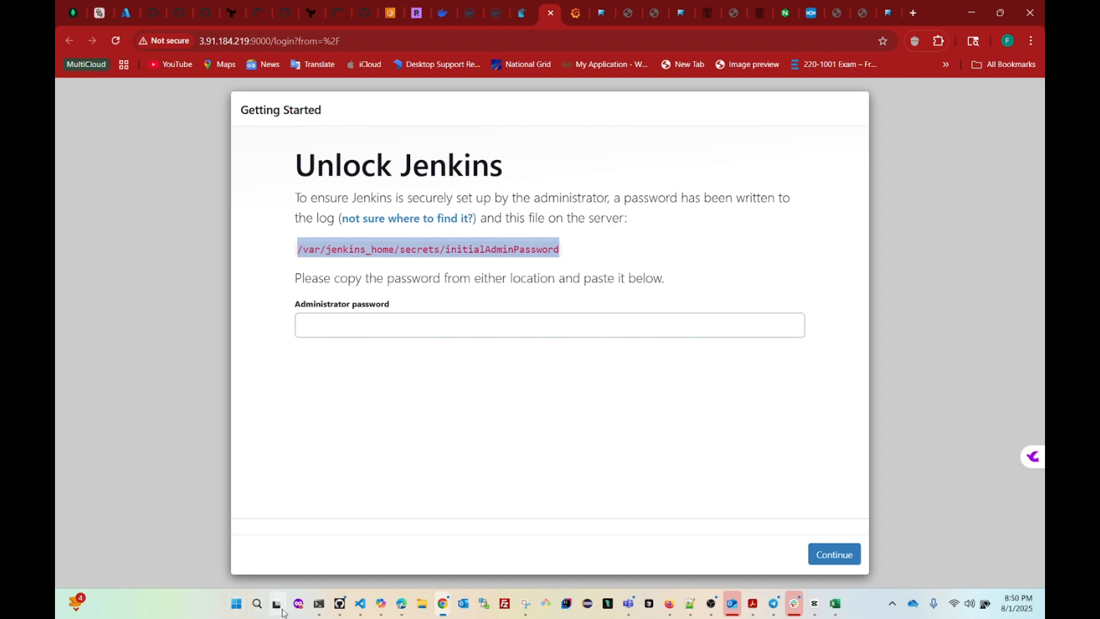
- In the host's terminal, return to the home directory and try to print /var/jenkins_home/secrets/initialAdminPassword with cat
click(320, 603)
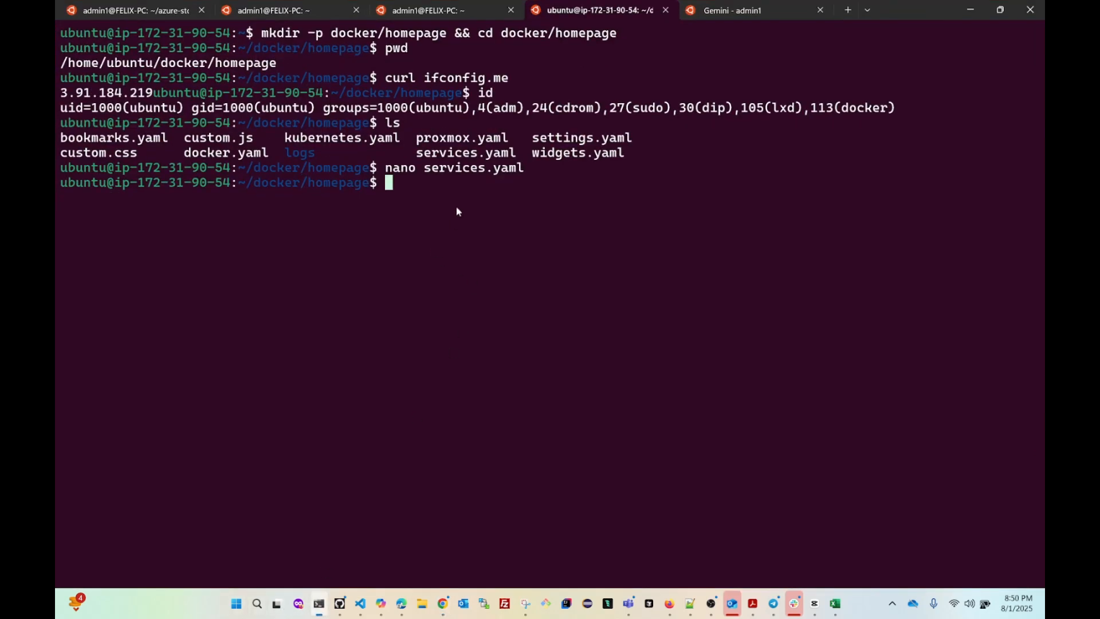
text(cd)
key(Return)
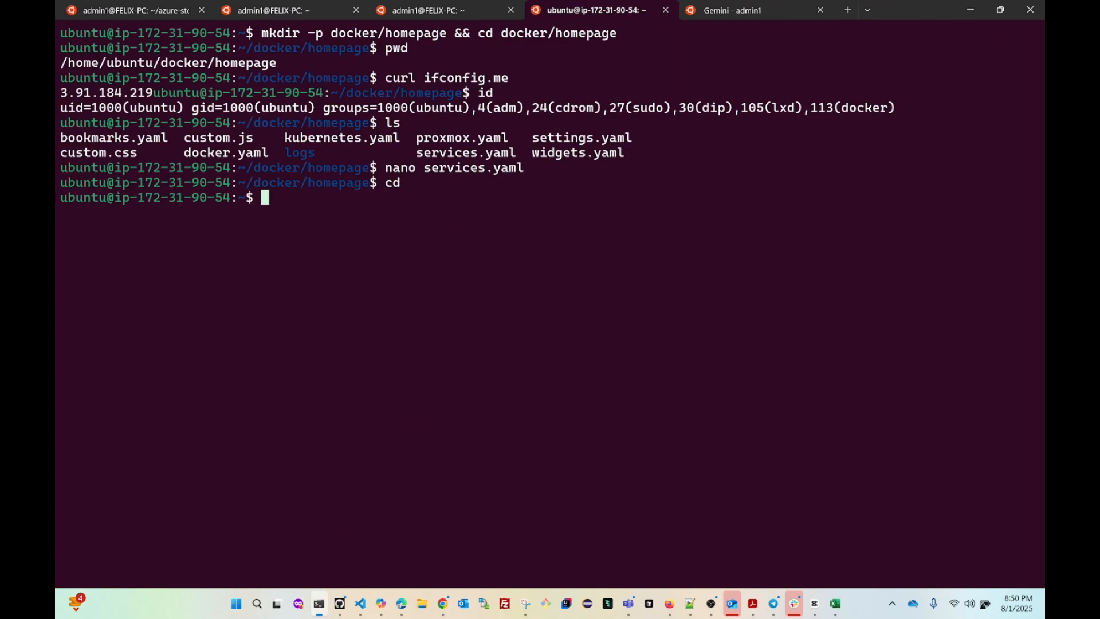
text(cat)
key(ctrl+v)
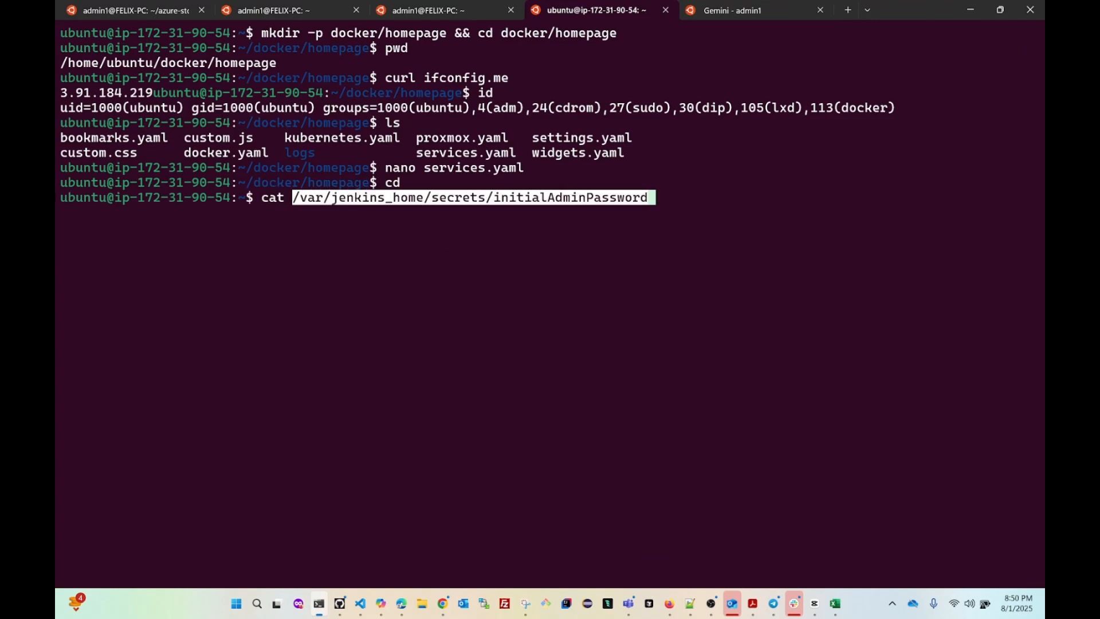
key(Return)
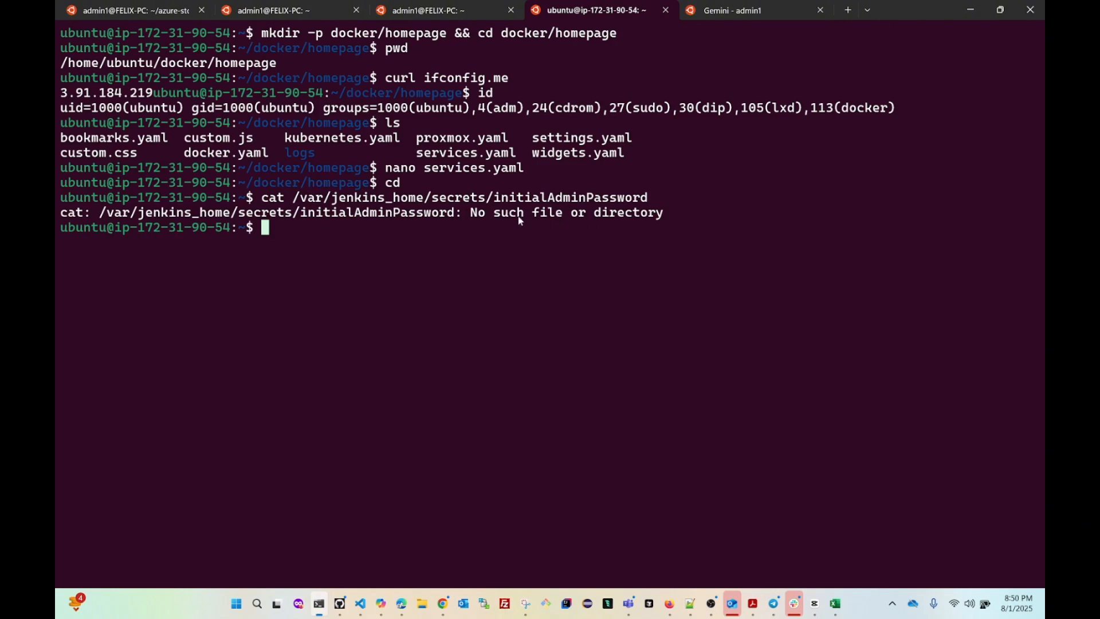
drag(475, 226, 660, 227)
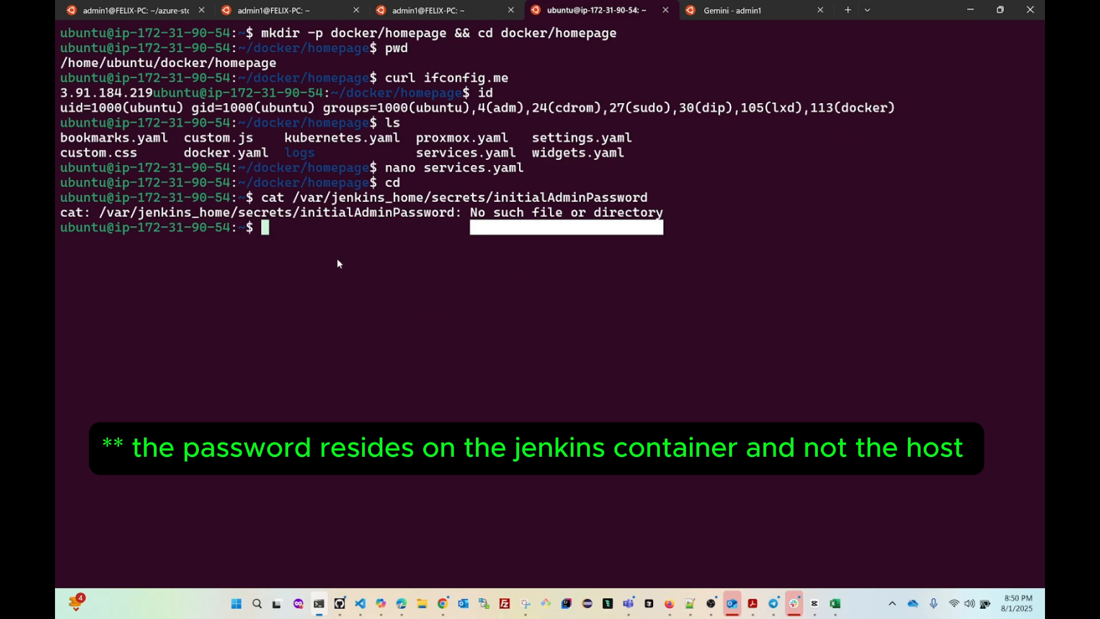
click(971, 10)
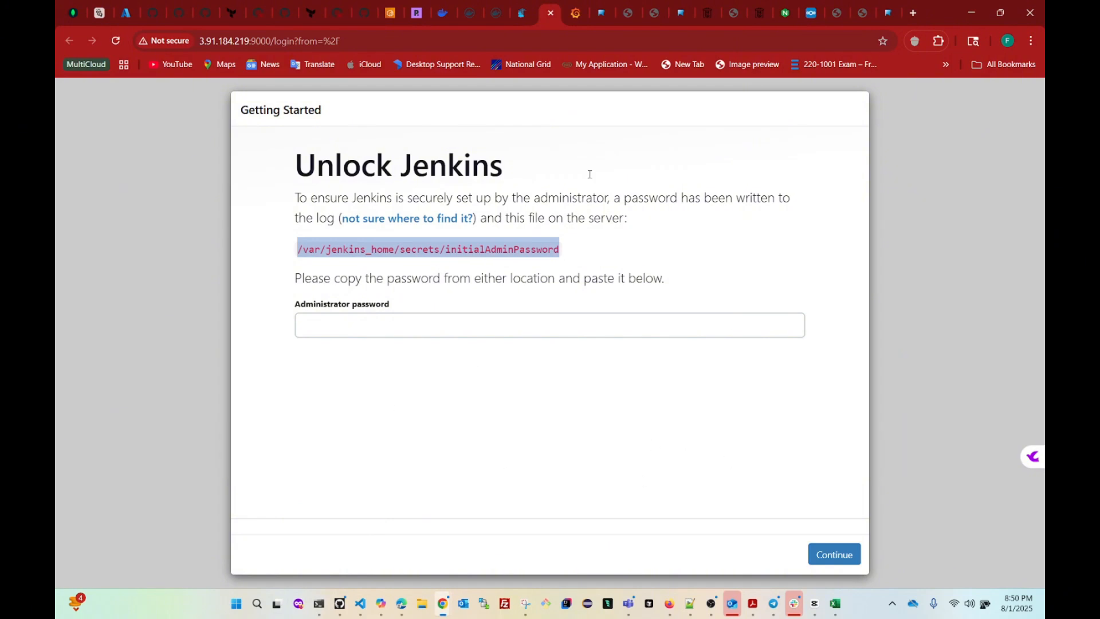
- Connect to the jenkins container's console in Portainer with /bin/bash as the default user and enter cat at the prompt
click(535, 17)
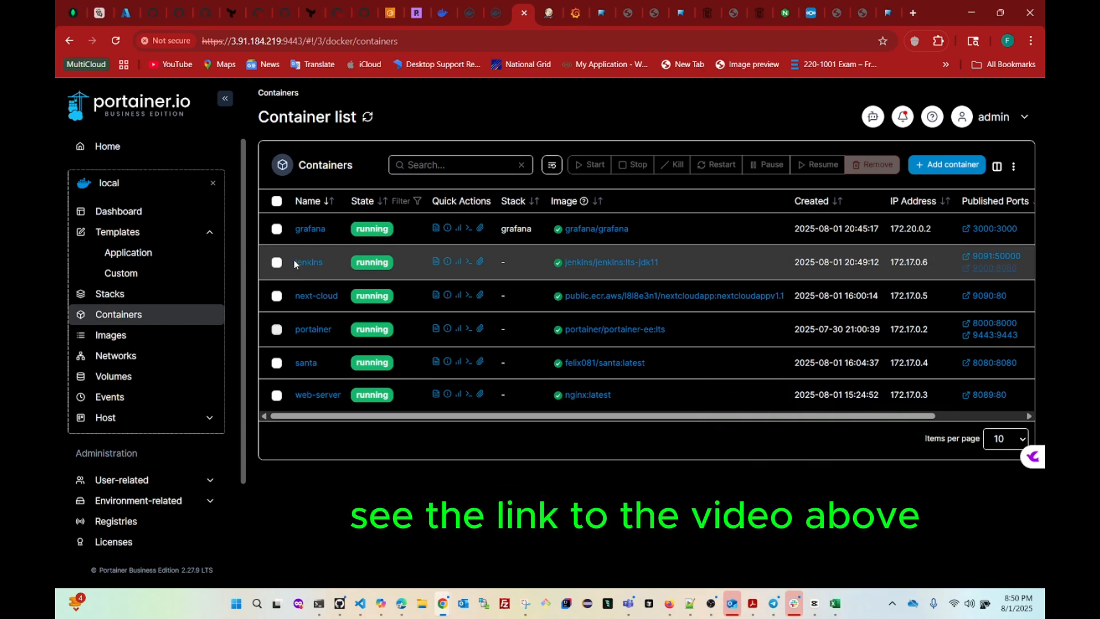
click(308, 262)
scroll(409, 371, down, 2)
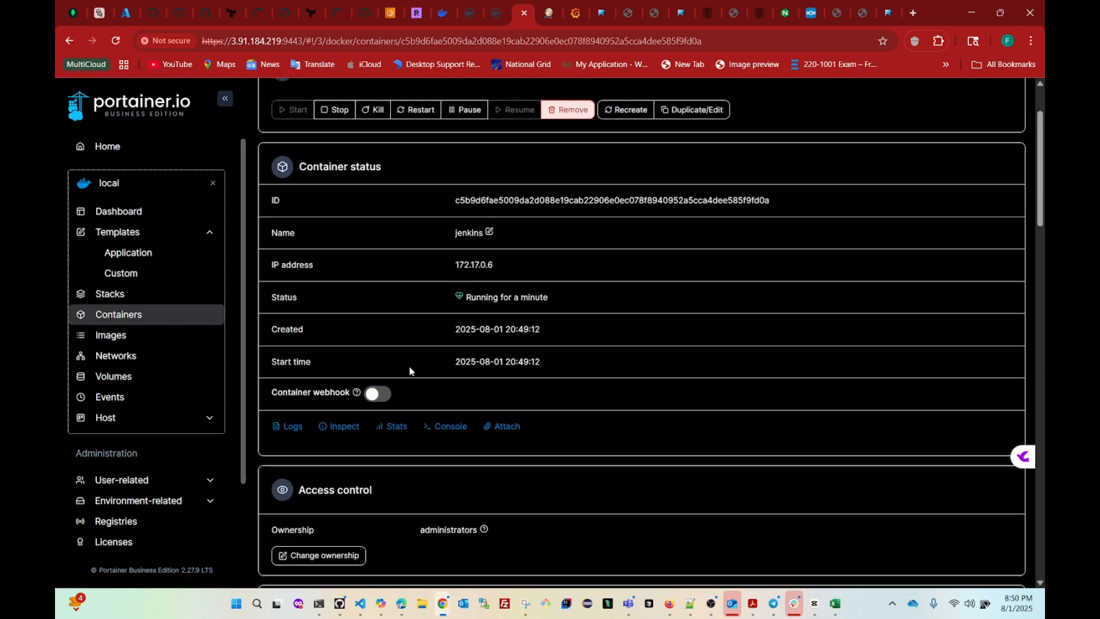
scroll(410, 371, down, 2)
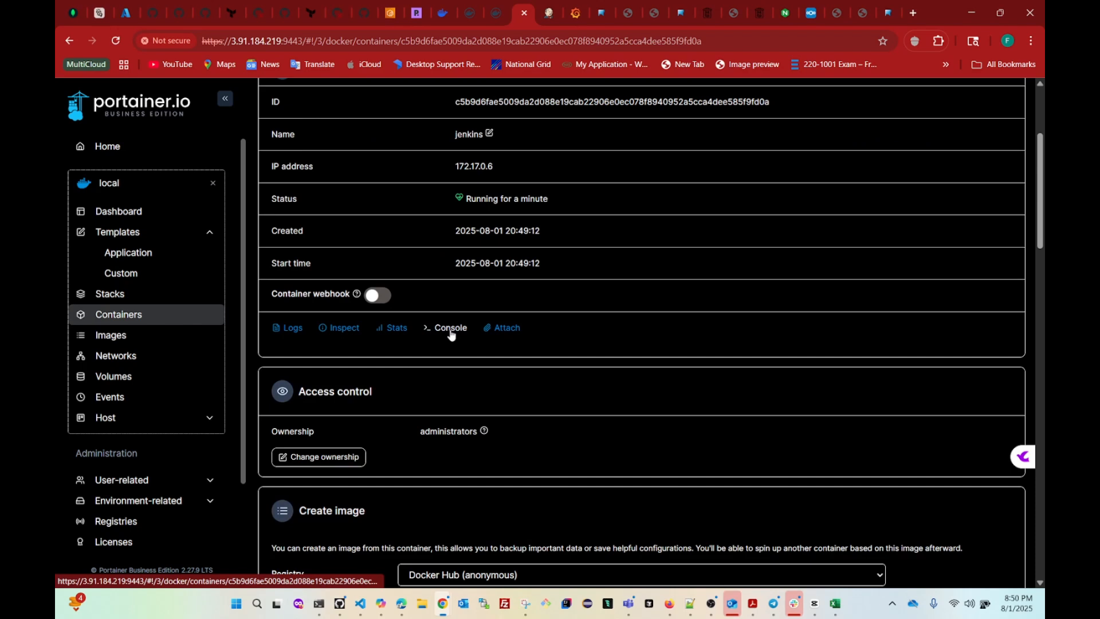
click(451, 328)
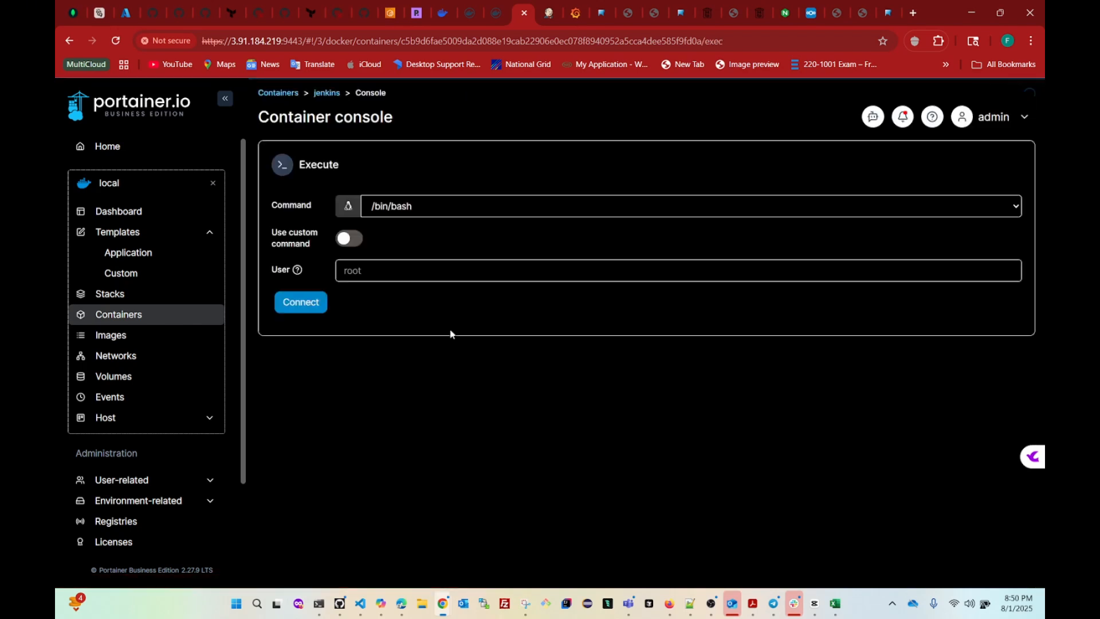
click(299, 311)
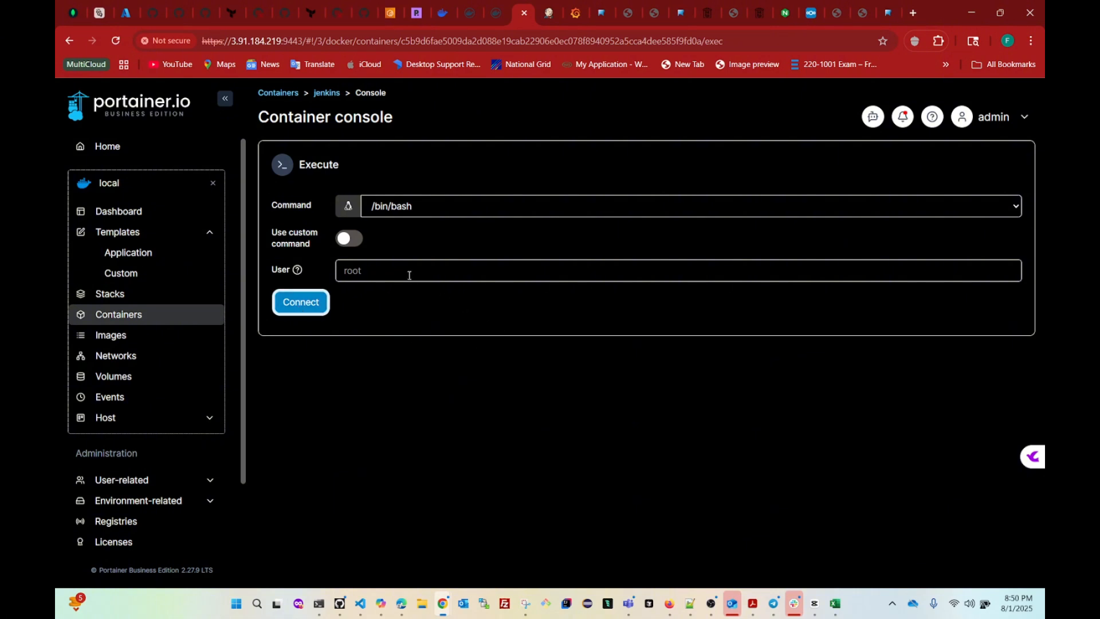
click(350, 275)
click(313, 310)
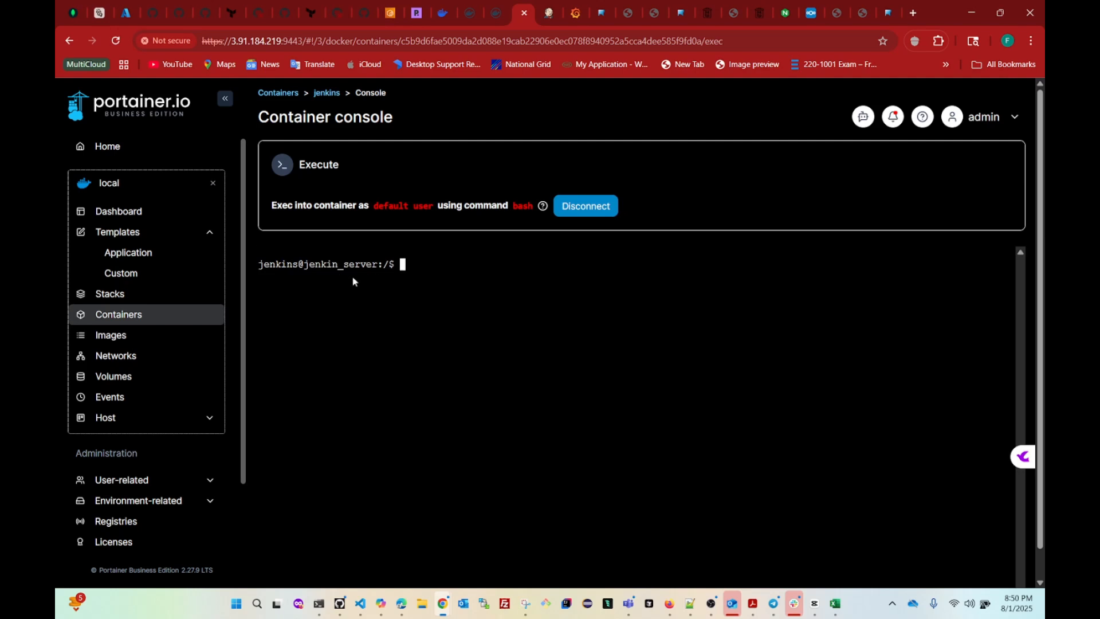
text(cat)
right_click(590, 375)
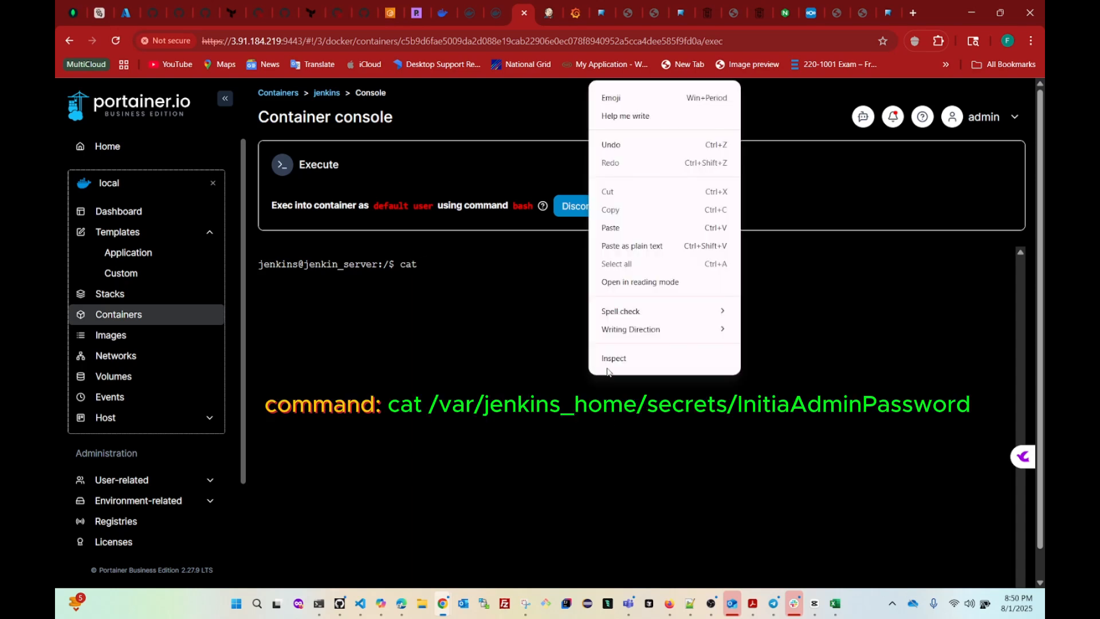
click(627, 231)
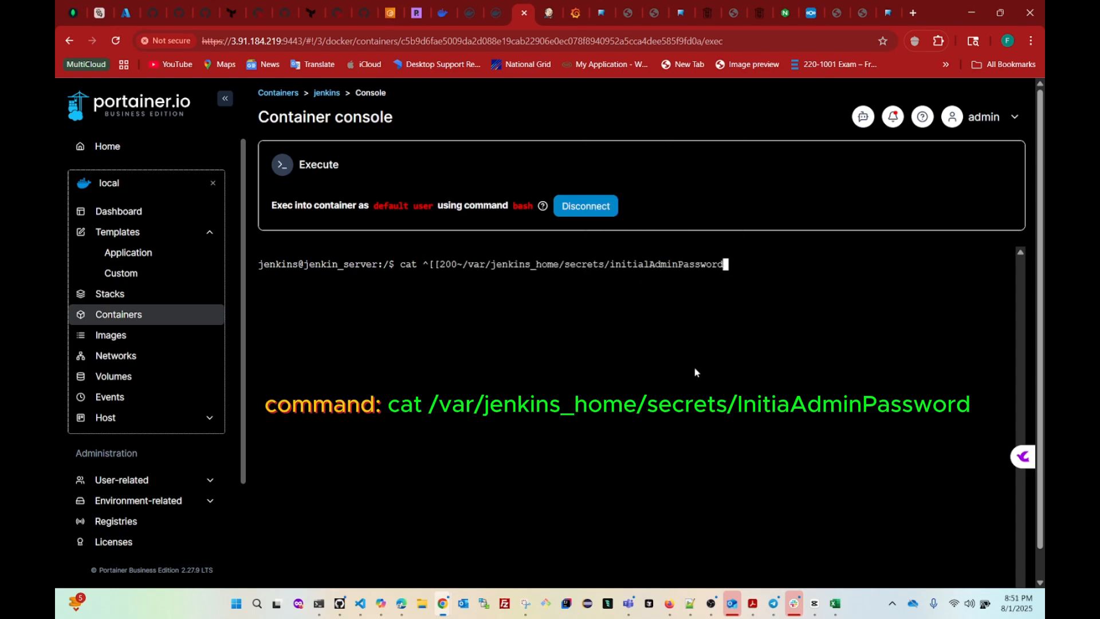
key(BackSpace)
key(BackSpace)
key(BackSpace)
key(BackSpace)
key(BackSpace)
key(BackSpace)
key(BackSpace)
key(BackSpace)
key(BackSpace)
key(BackSpace)
key(BackSpace)
key(BackSpace)
key(BackSpace)
key(BackSpace)
key(BackSpace)
key(BackSpace)
key(BackSpace)
key(BackSpace)
key(BackSpace)
key(BackSpace)
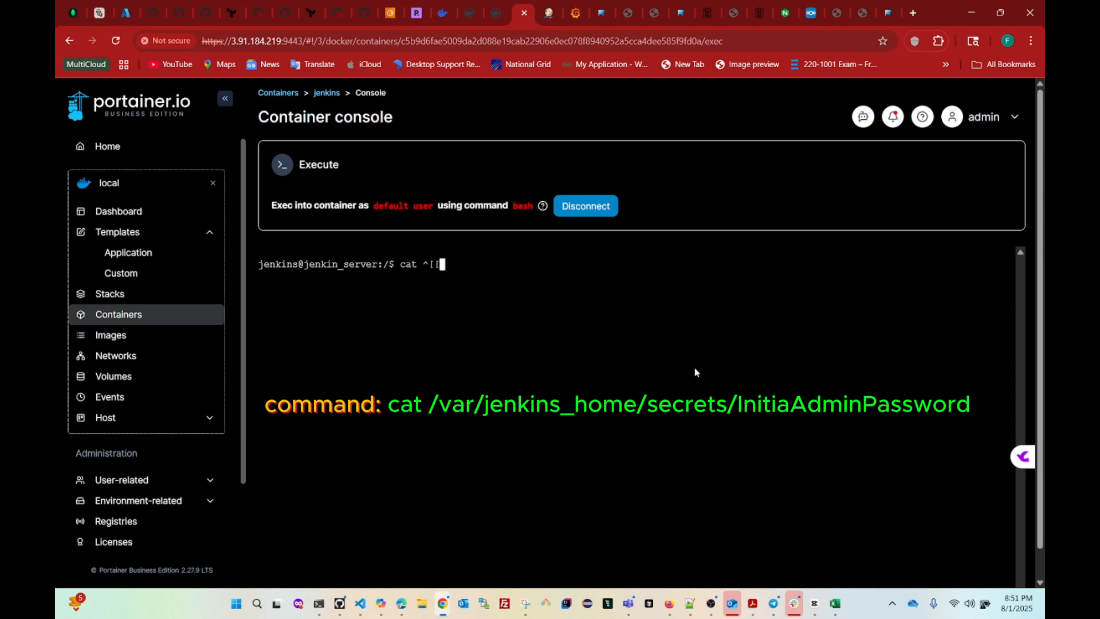
key(BackSpace)
key(BackSpace)
key(BackSpace)
- Run cat on the copied path /var/jenkins_home/secrets/initialAdminPassword in the container console and copy the password from the output
right_click(684, 373)
click(718, 229)
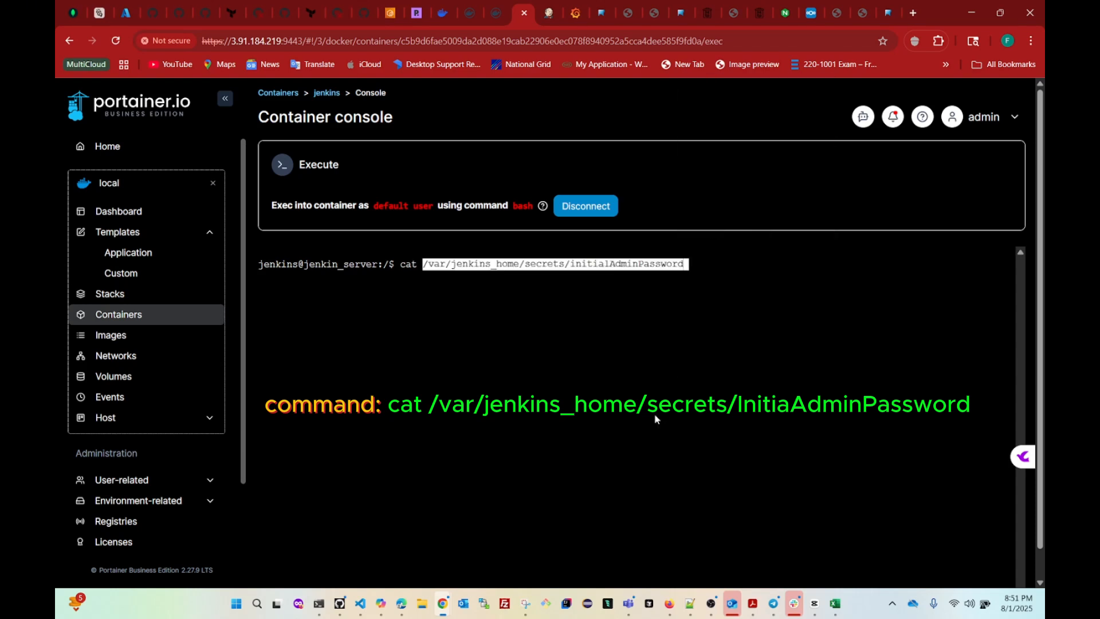
key(Return)
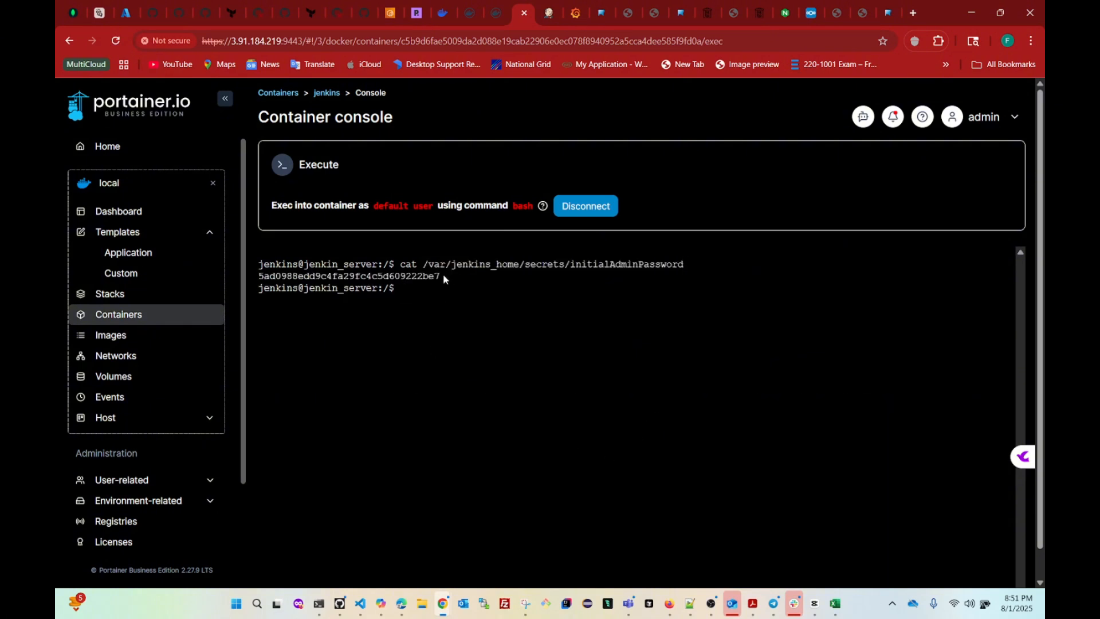
mouse_move(444, 276)
mouse_down()
mouse_move(260, 277)
mouse_move(441, 277)
mouse_up()
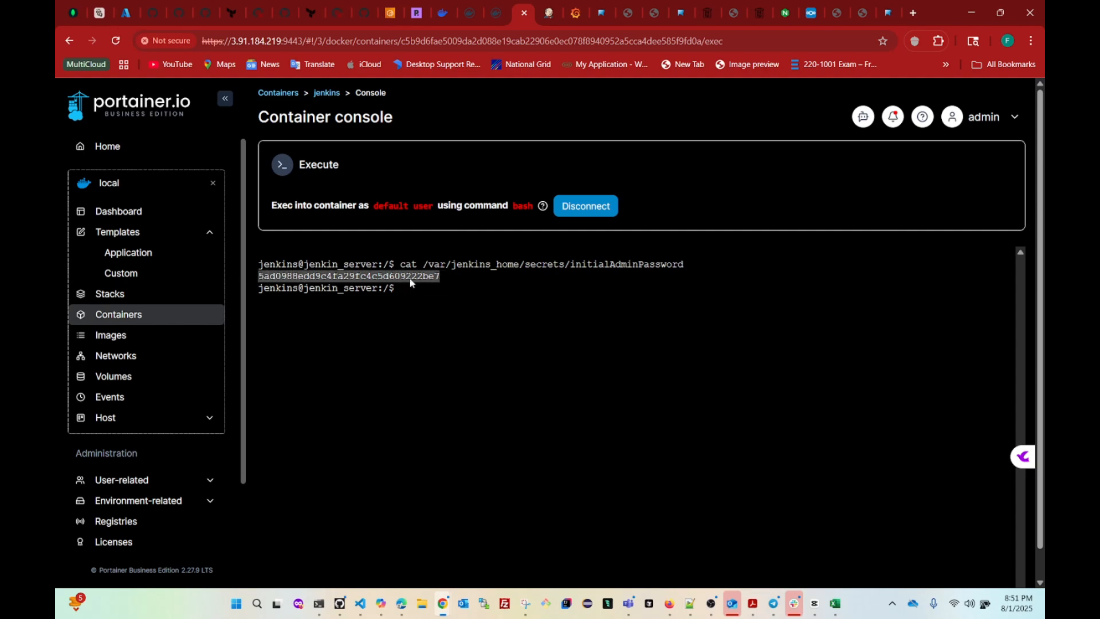
right_click(411, 281)
click(436, 341)
- Unlock Jenkins with the copied administrator password, without saving it in the browser, and install the suggested plugins
click(560, 12)
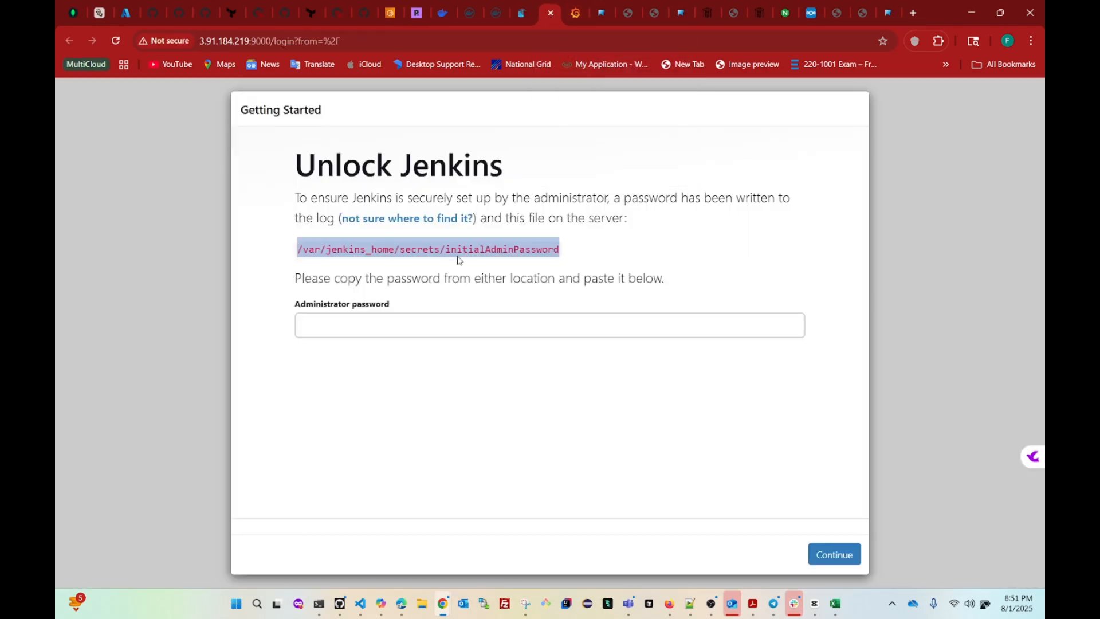
click(362, 329)
key(ctrl+v)
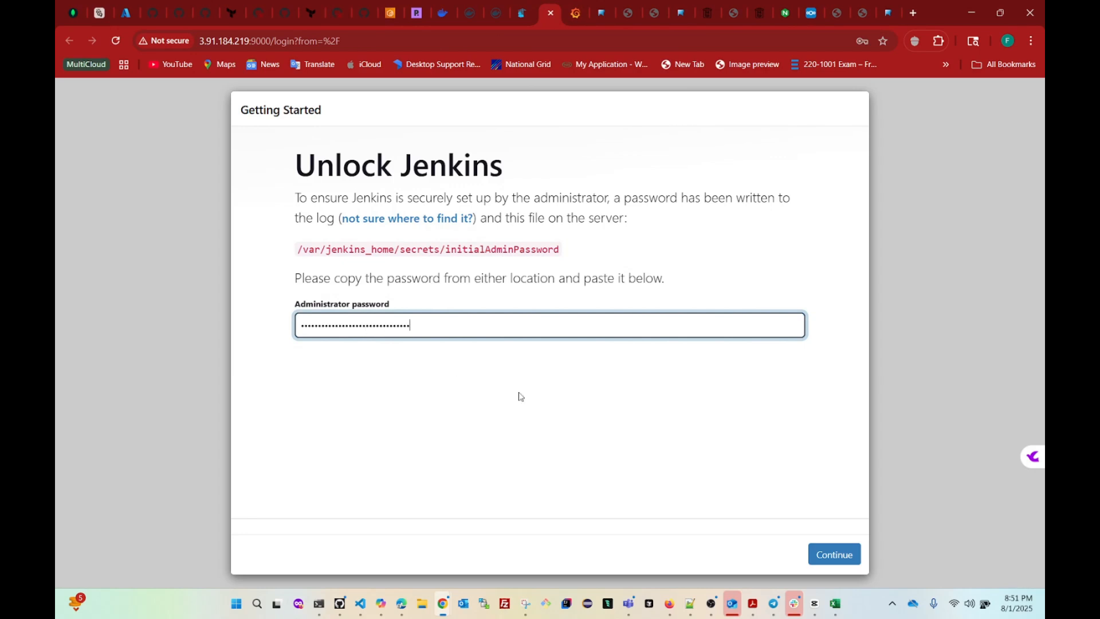
click(834, 554)
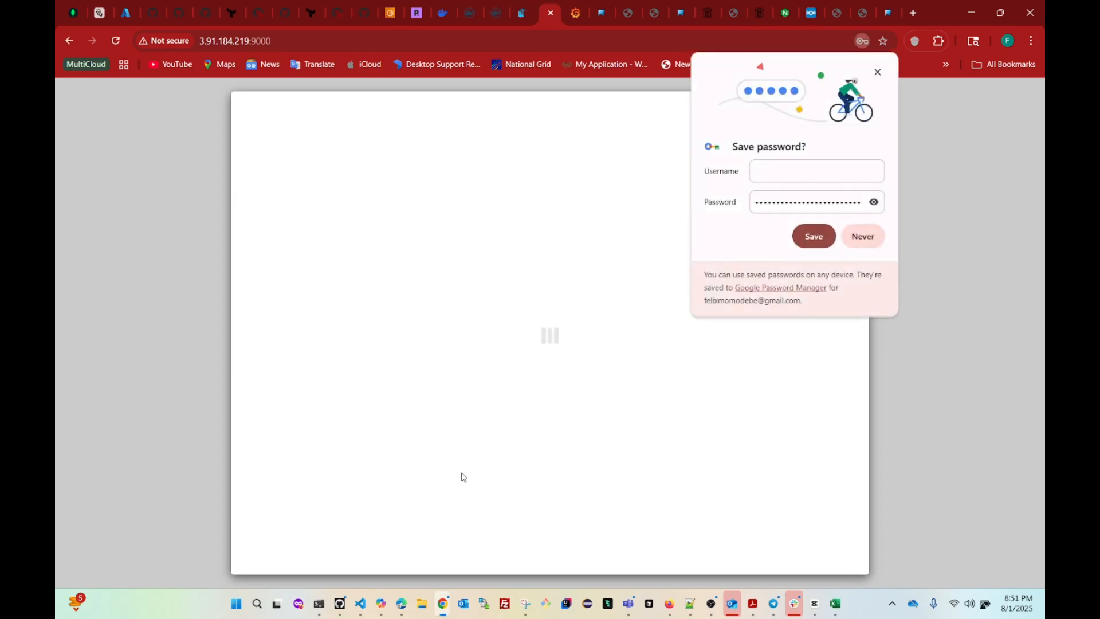
click(863, 237)
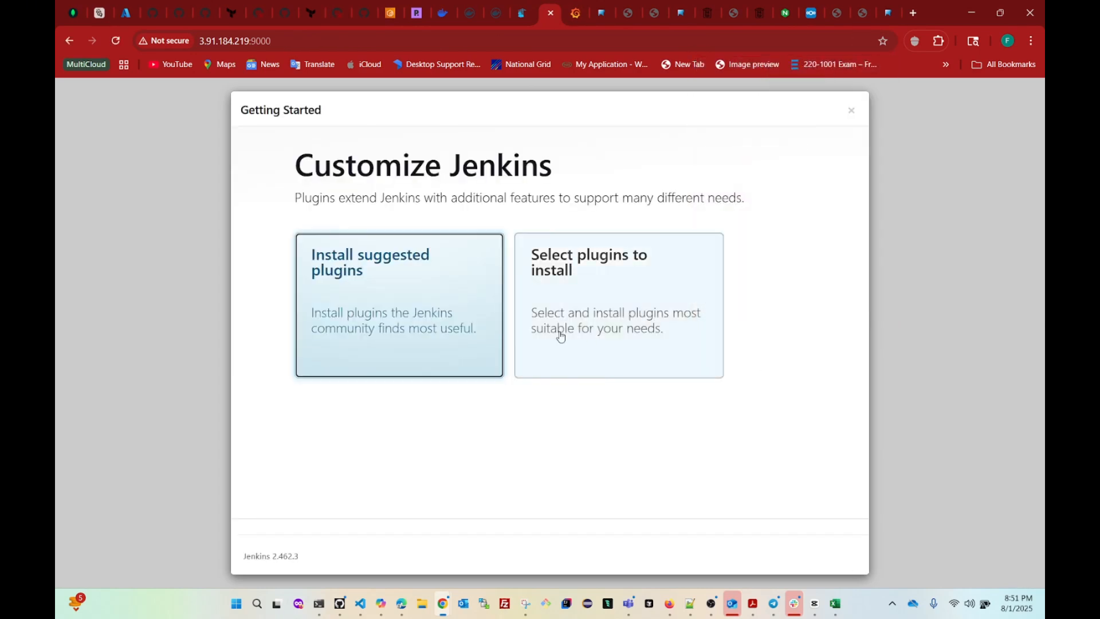
click(334, 307)
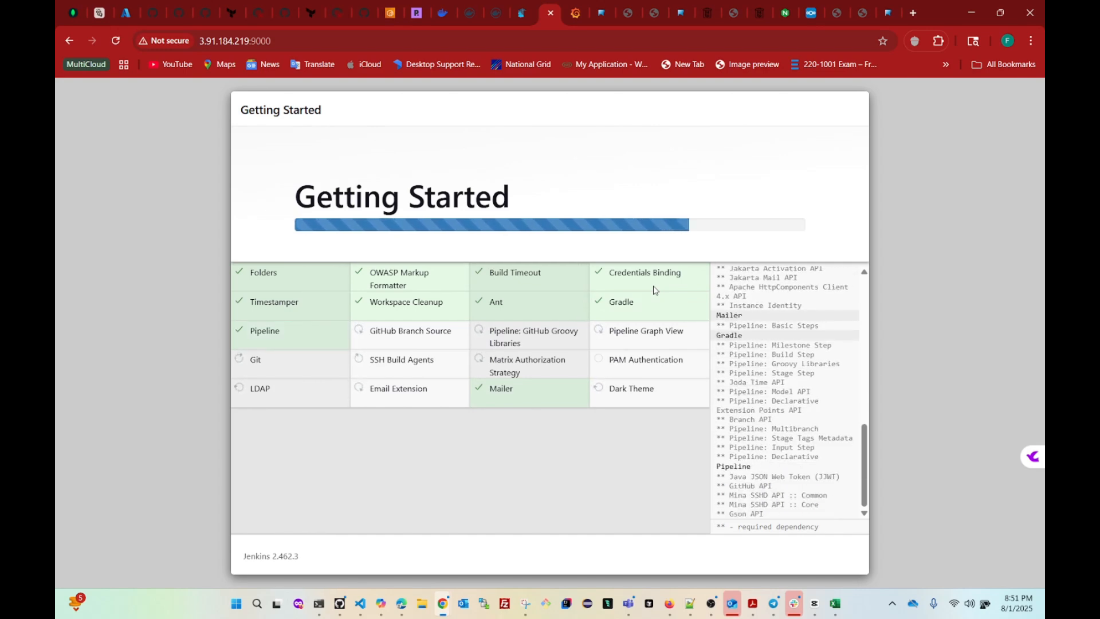
- Open a new custom template form in Portainer and examine its fields, build methods and web editor
click(522, 18)
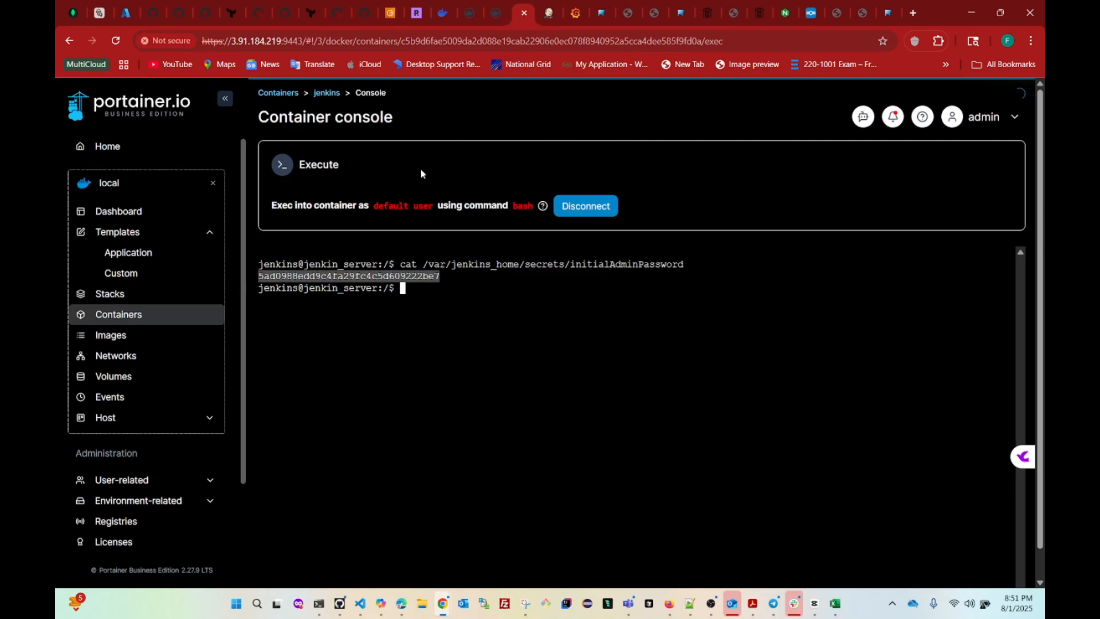
click(117, 279)
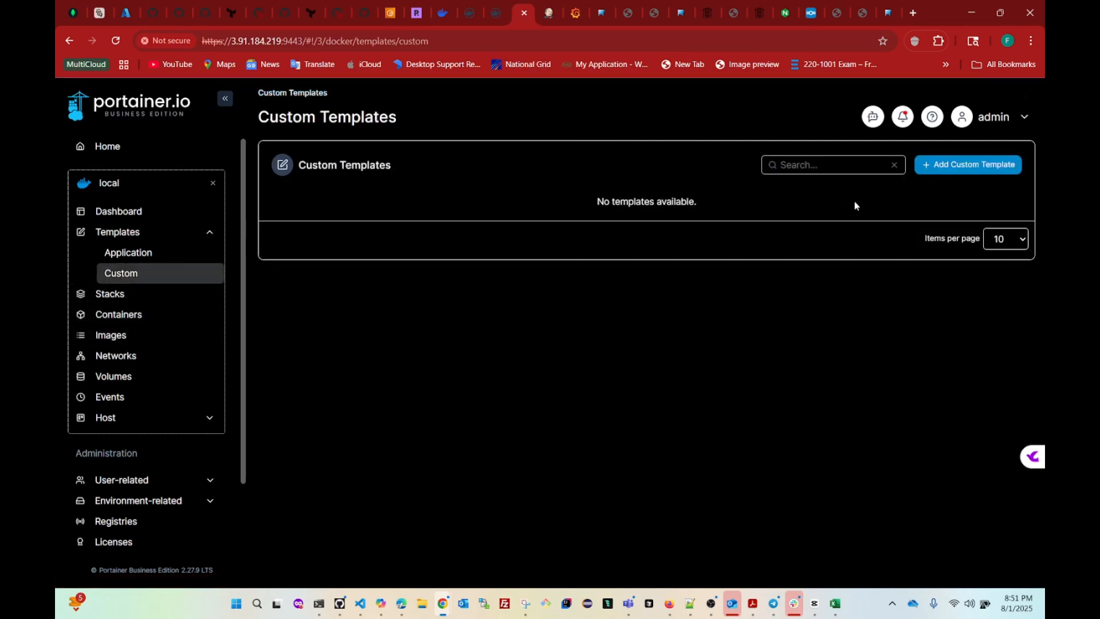
click(945, 166)
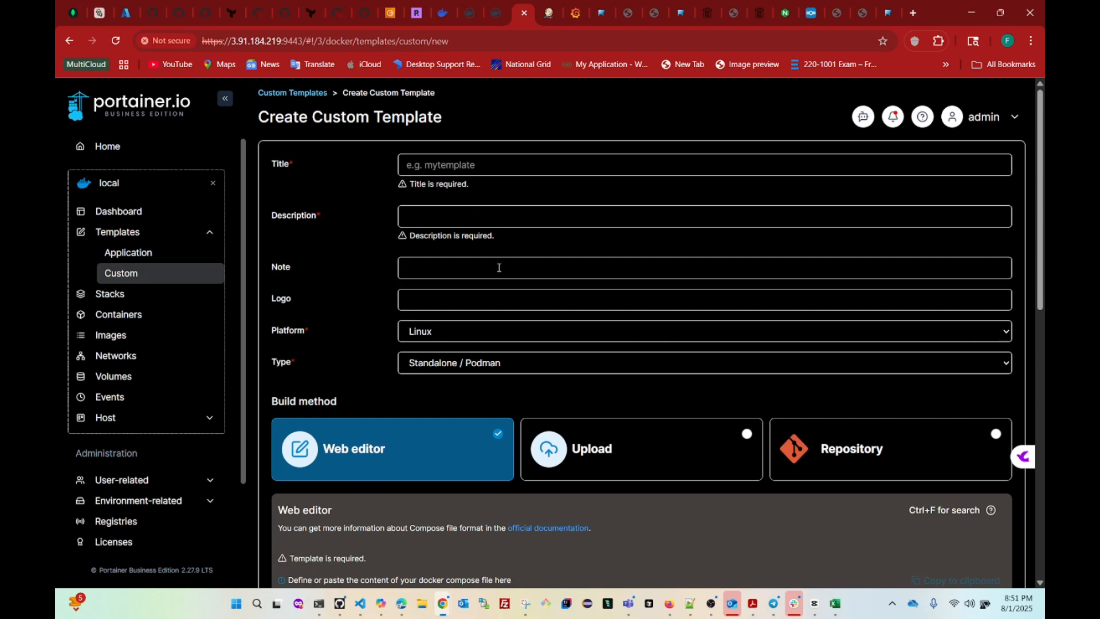
scroll(490, 301, down, 1)
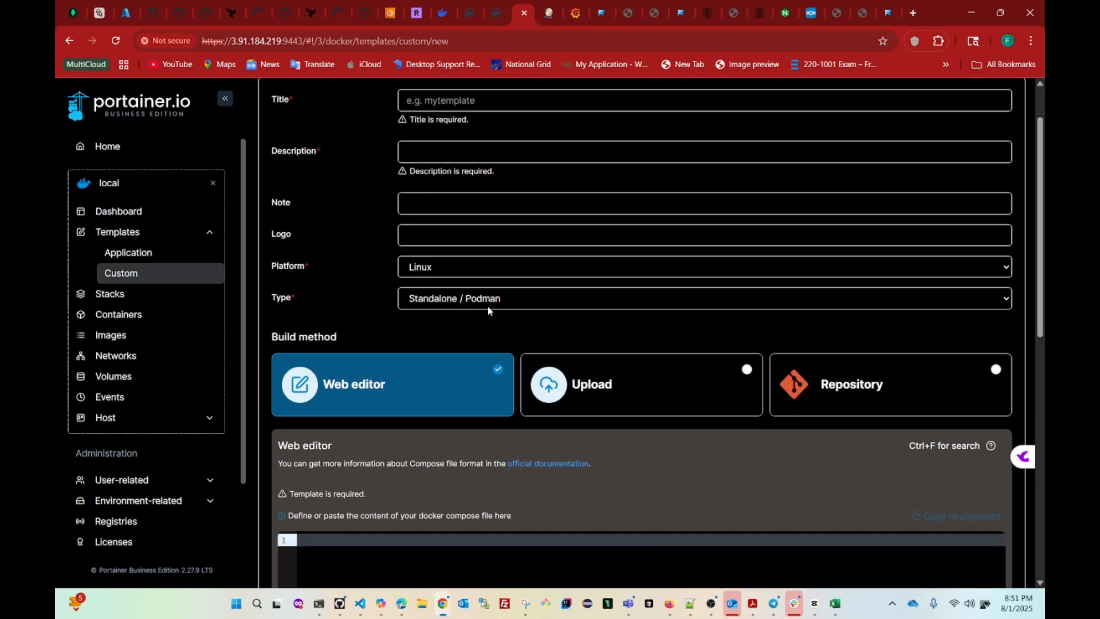
scroll(487, 310, down, 4)
scroll(488, 310, up, 4)
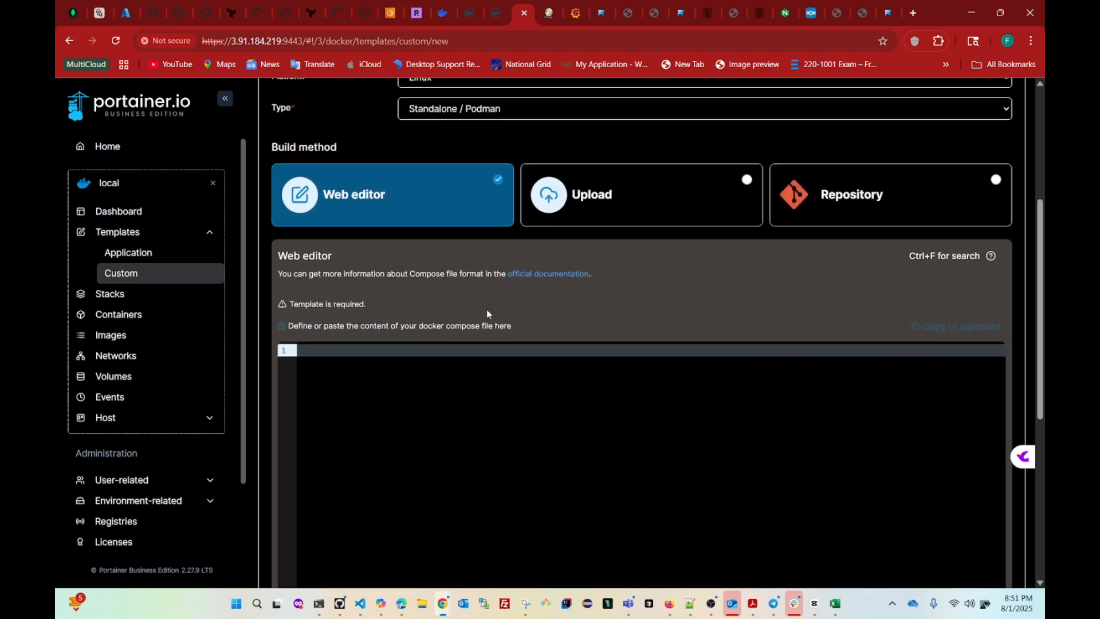
scroll(488, 313, up, 1)
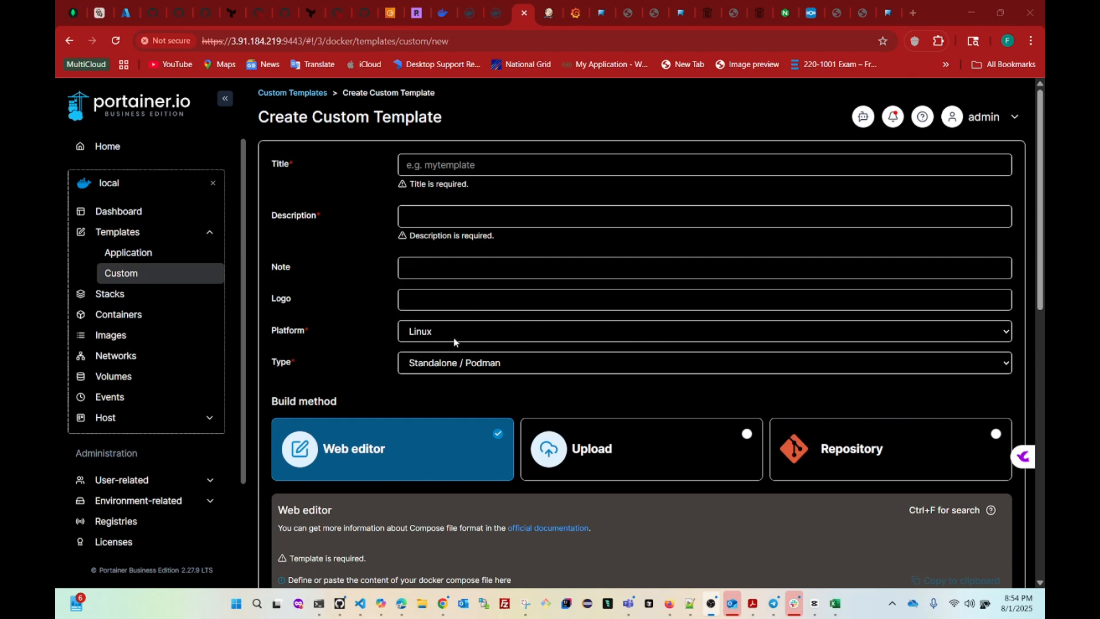
scroll(483, 356, down, 5)
scroll(483, 355, up, 4)
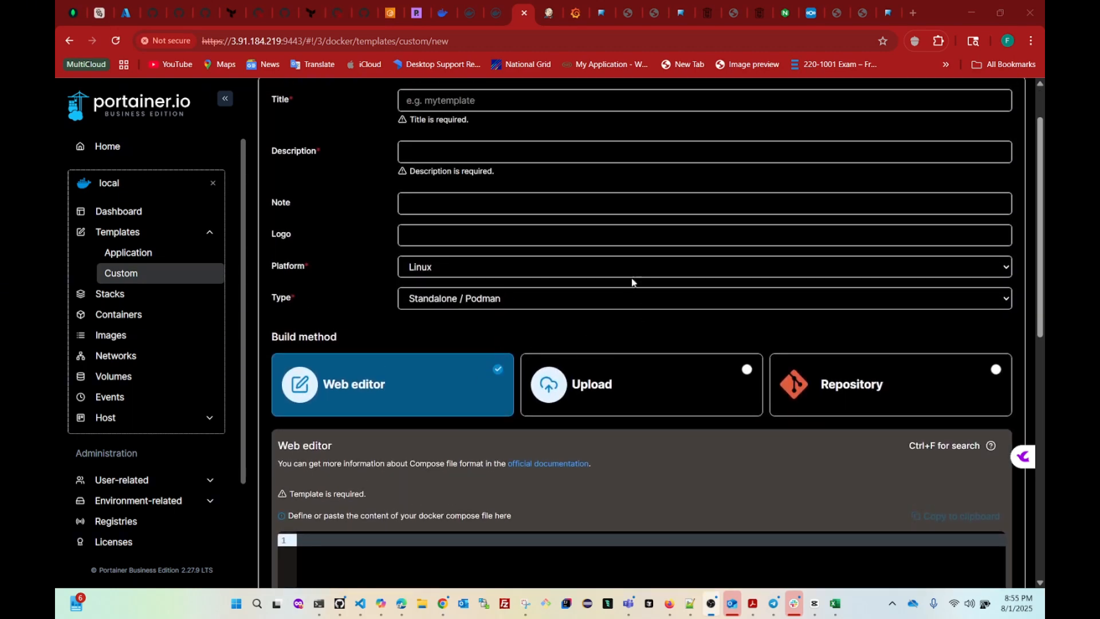
- Open Portainer's application templates list and look through the available templates
click(124, 255)
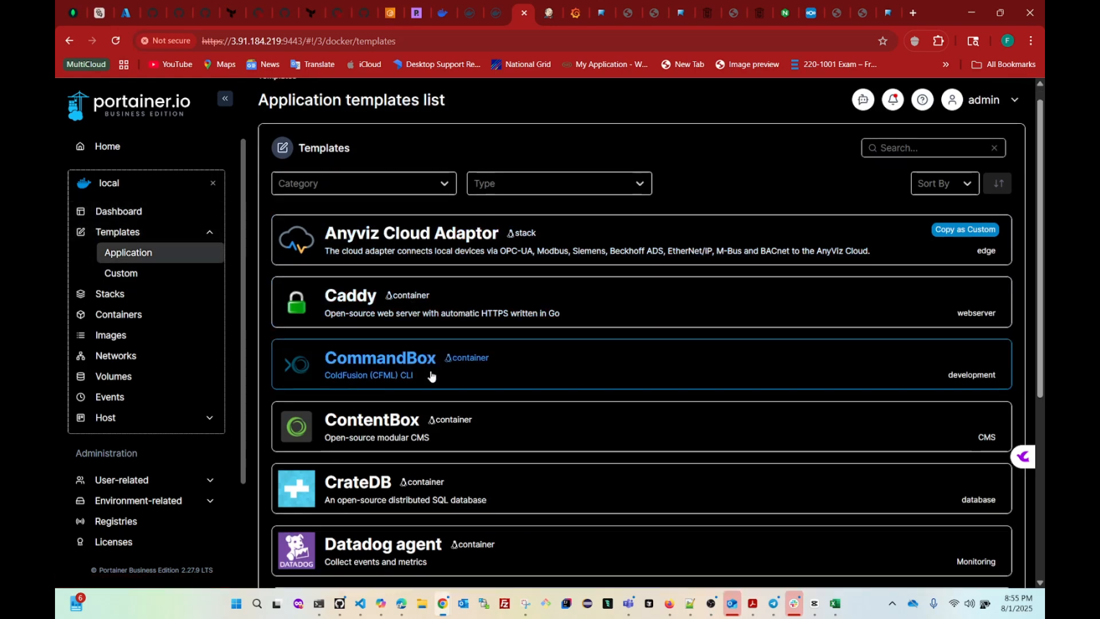
scroll(432, 378, down, 5)
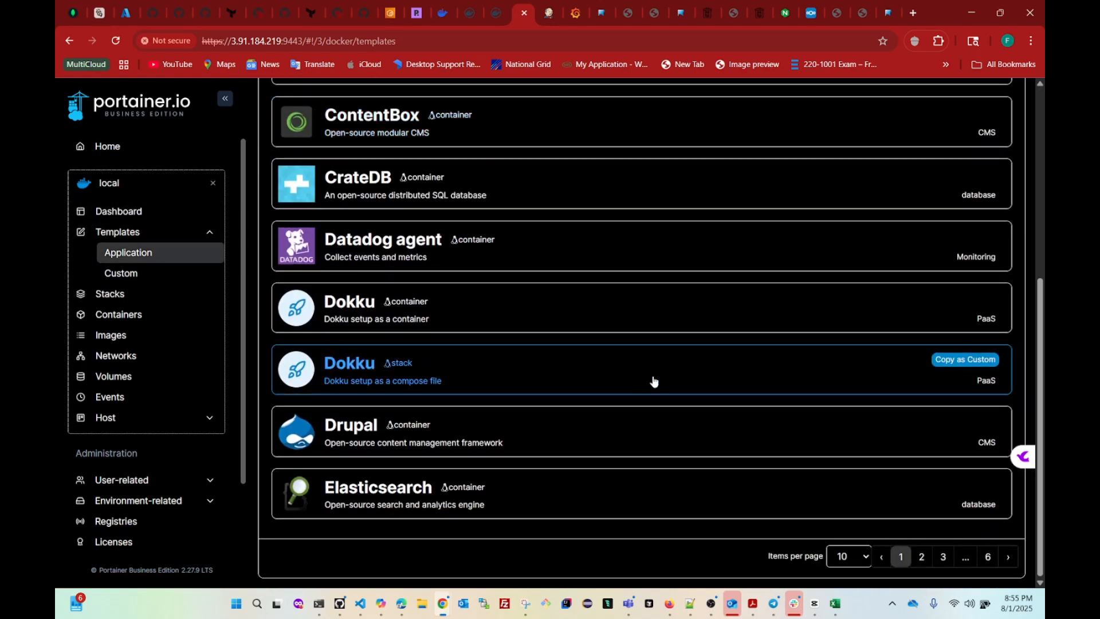